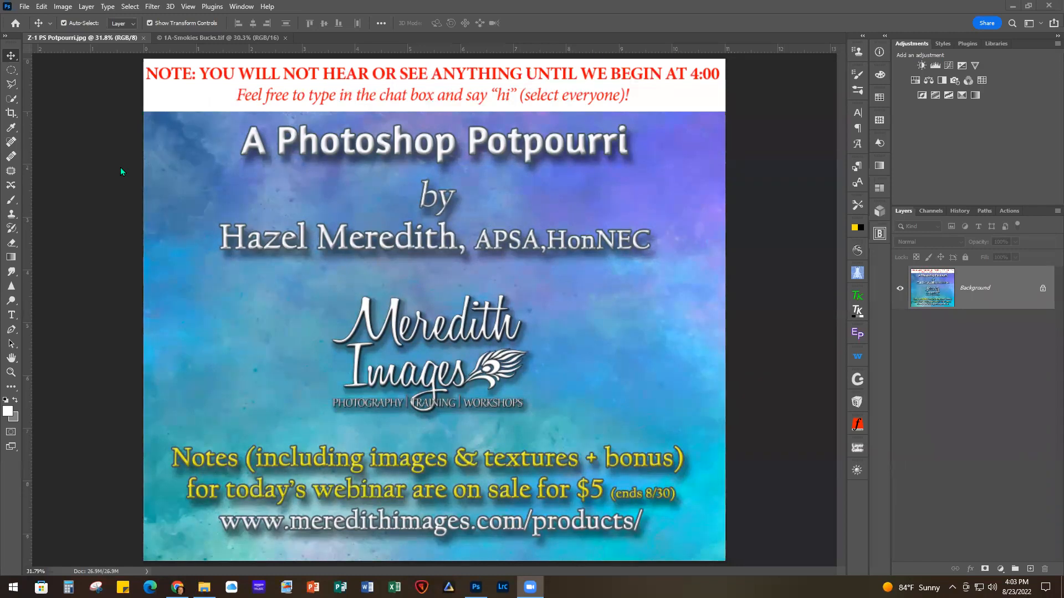
- Close the Z-1 PS Potpourri.jpg document and duplicate the Background layer of the deer photo
click(143, 37)
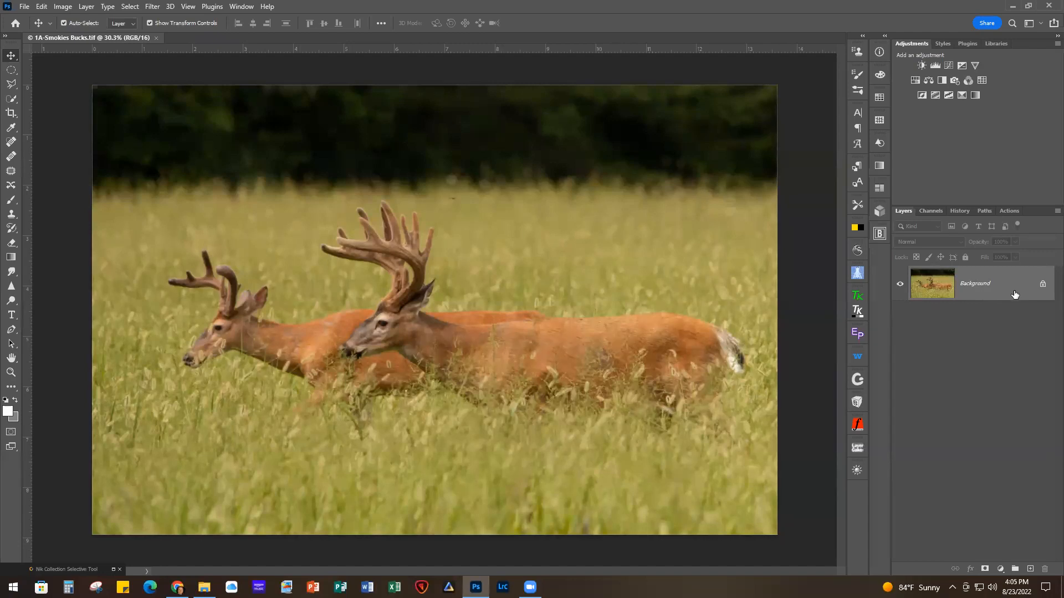
key(ctrl)
key(ctrl+j)
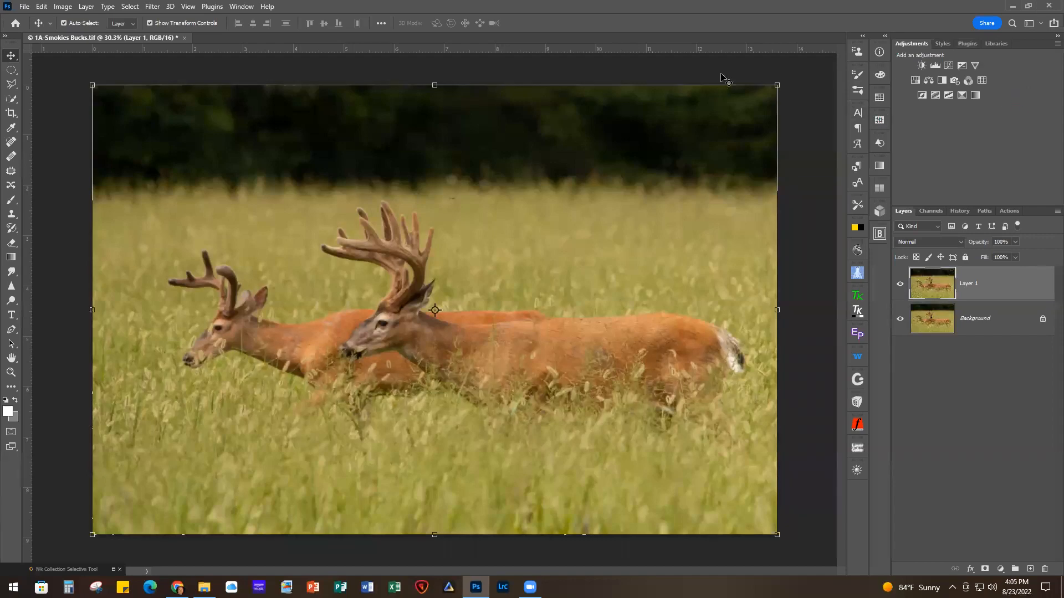
click(241, 7)
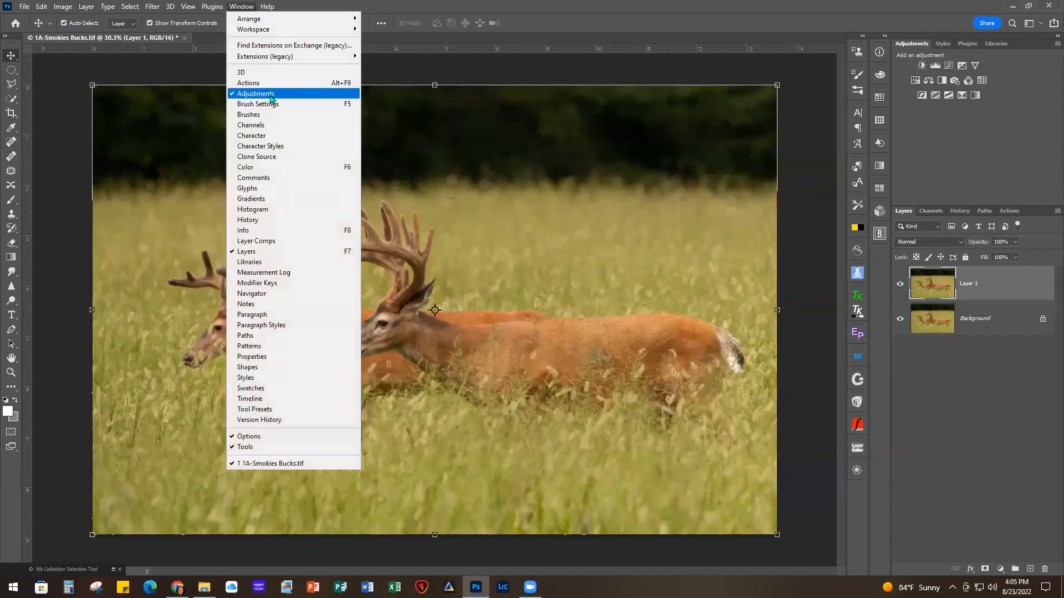
click(760, 10)
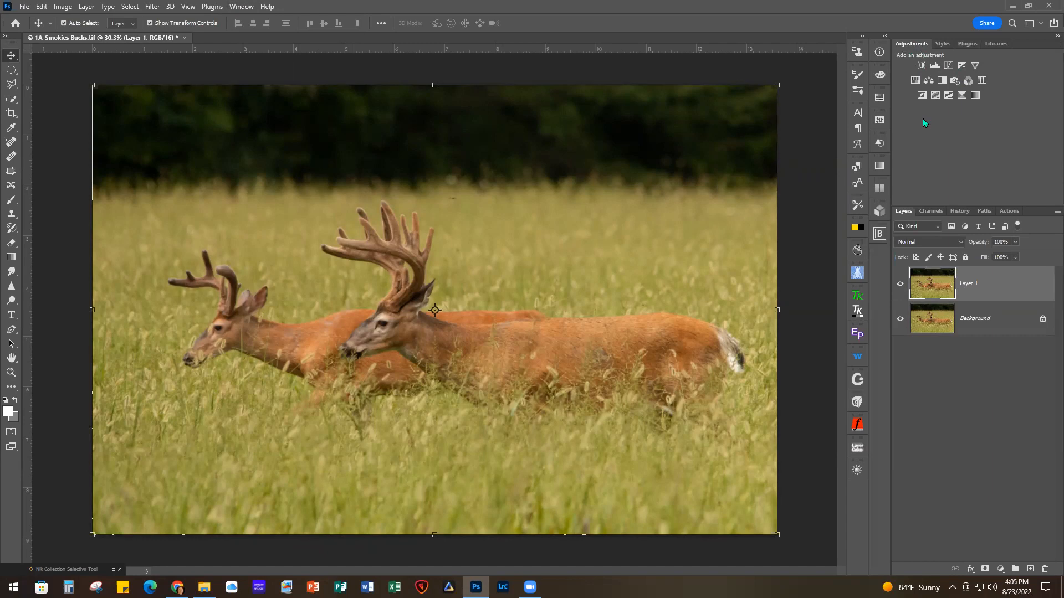
- Add a Levels adjustment layer above Layer 1 with the white input level at 244 and the midtones at 1.07
click(935, 67)
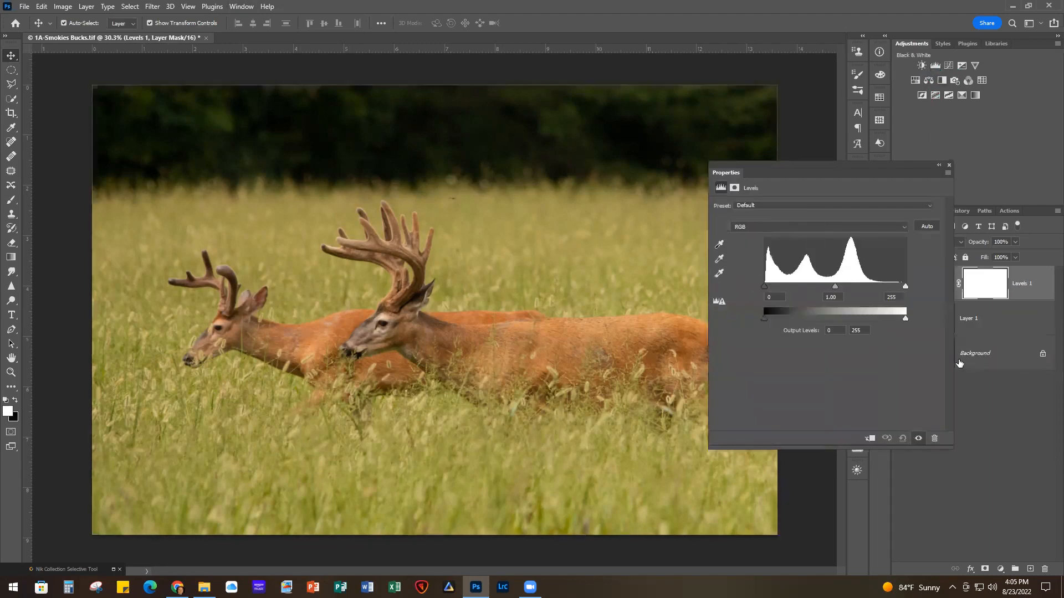
drag(850, 167, 764, 174)
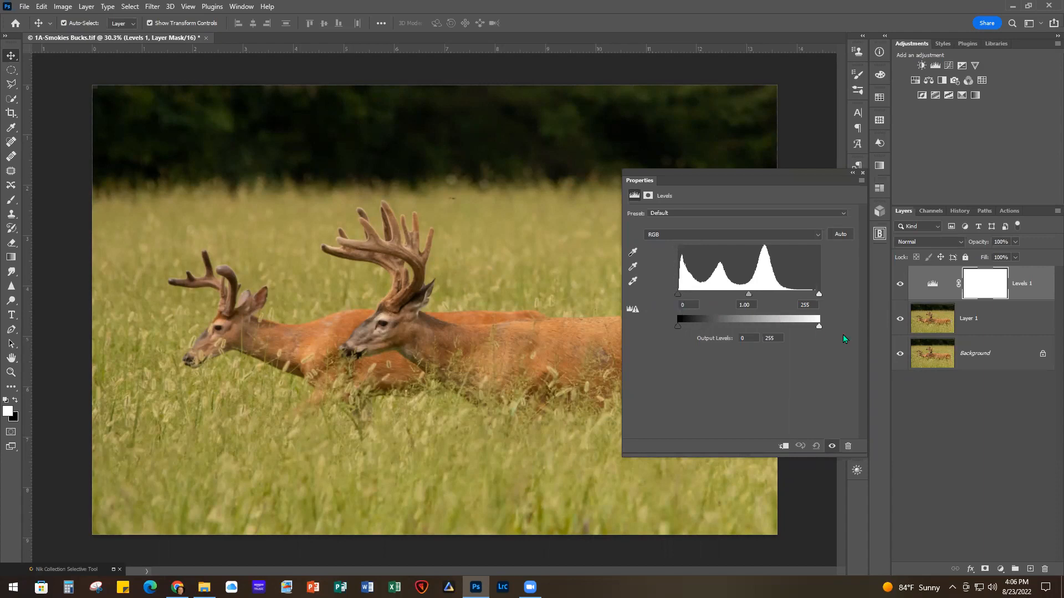
drag(818, 297, 813, 296)
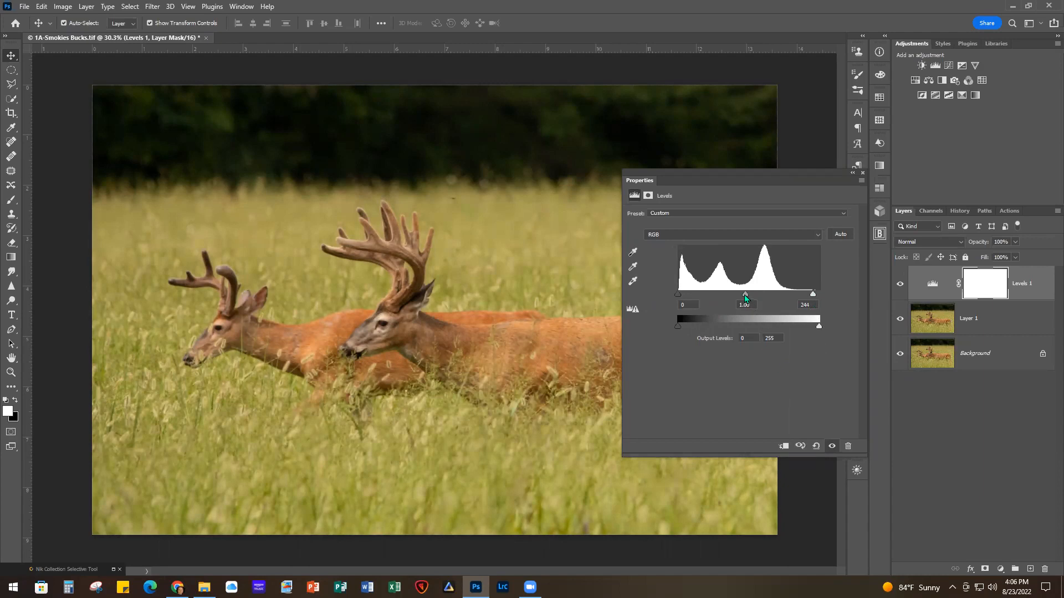
drag(745, 297, 743, 298)
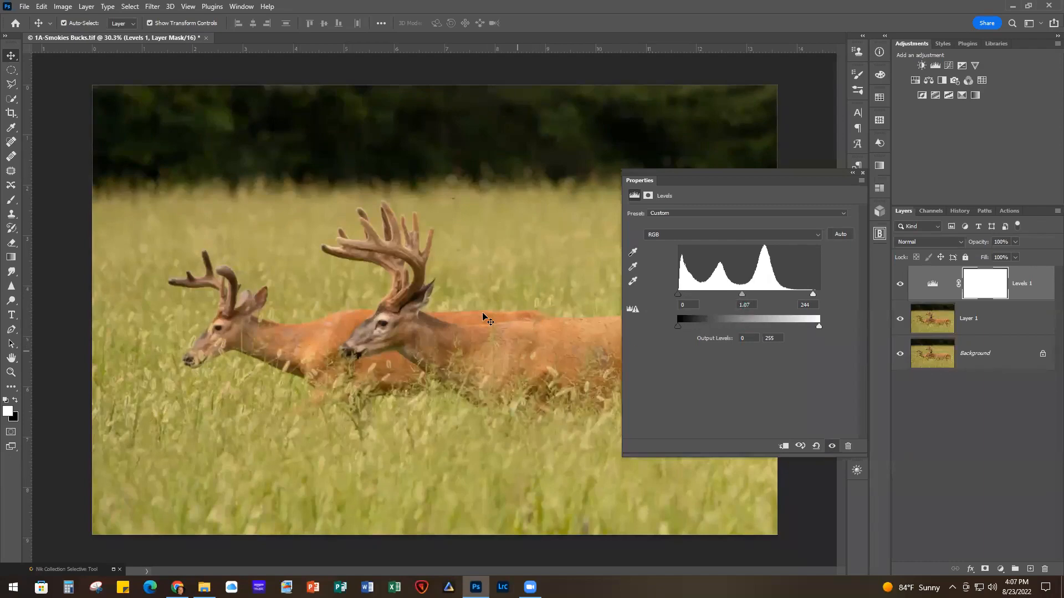
click(862, 175)
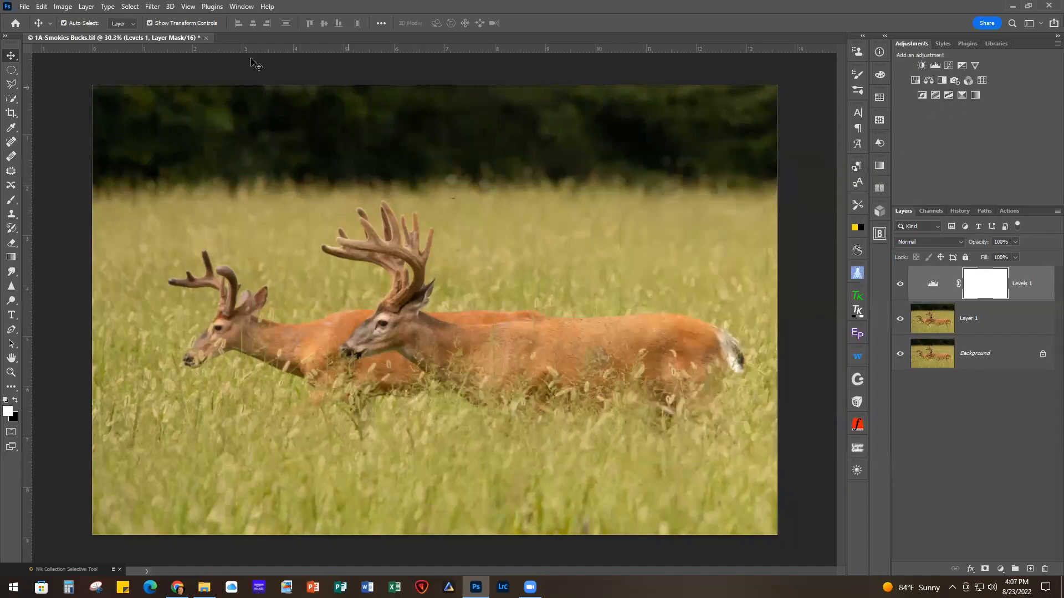
click(64, 7)
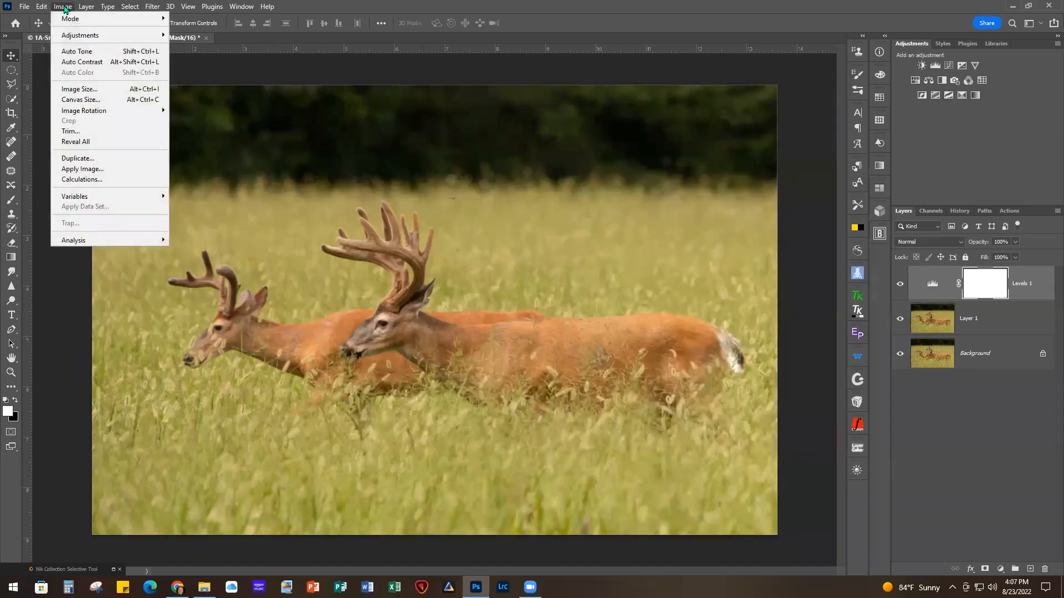
mouse_move(69, 36)
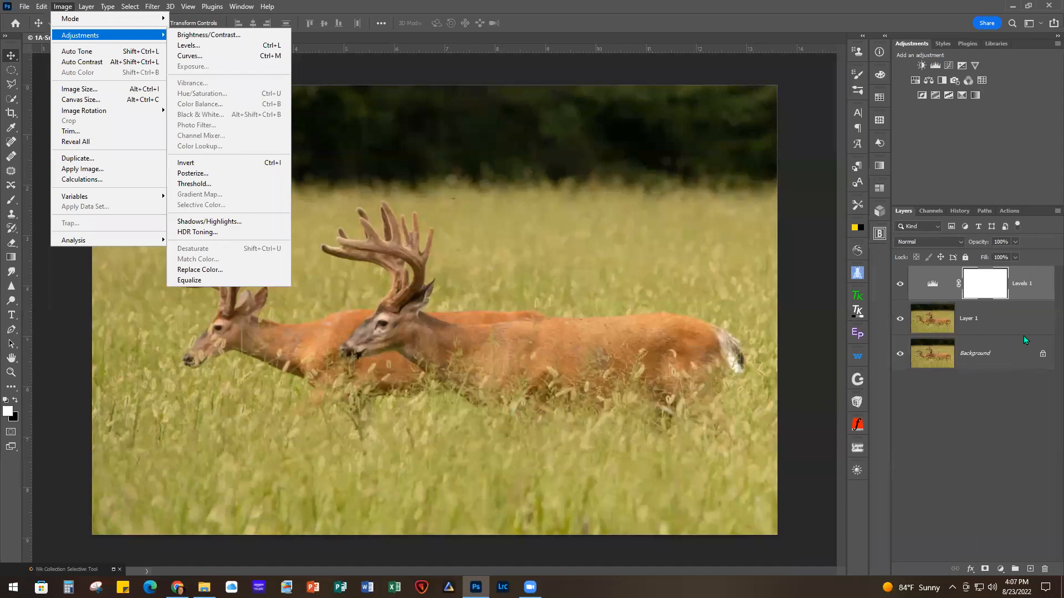
click(992, 321)
click(992, 322)
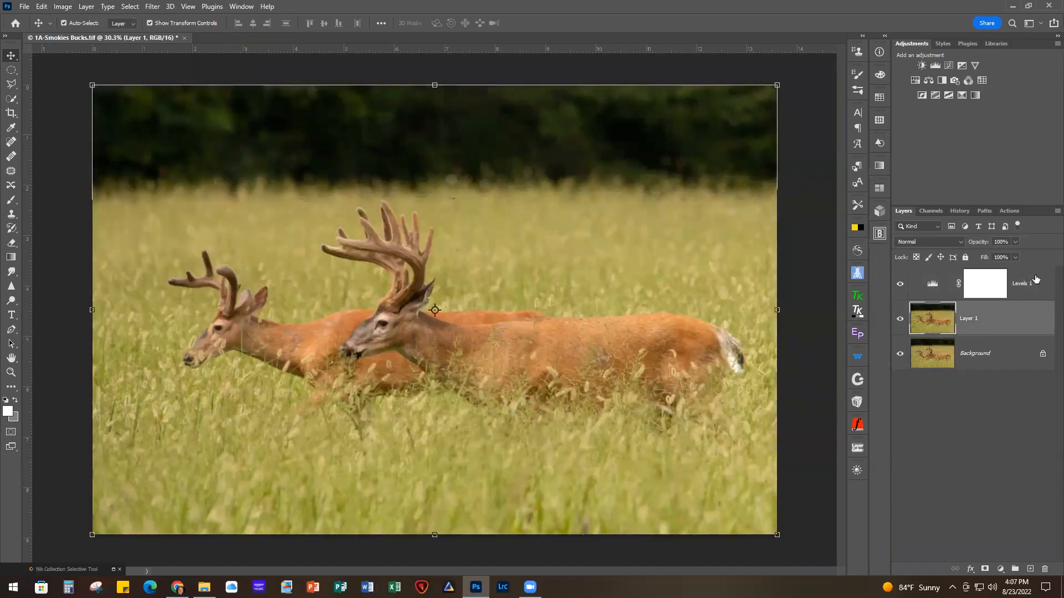
- Reopen the Levels 1 adjustment layer to review its settings
click(909, 281)
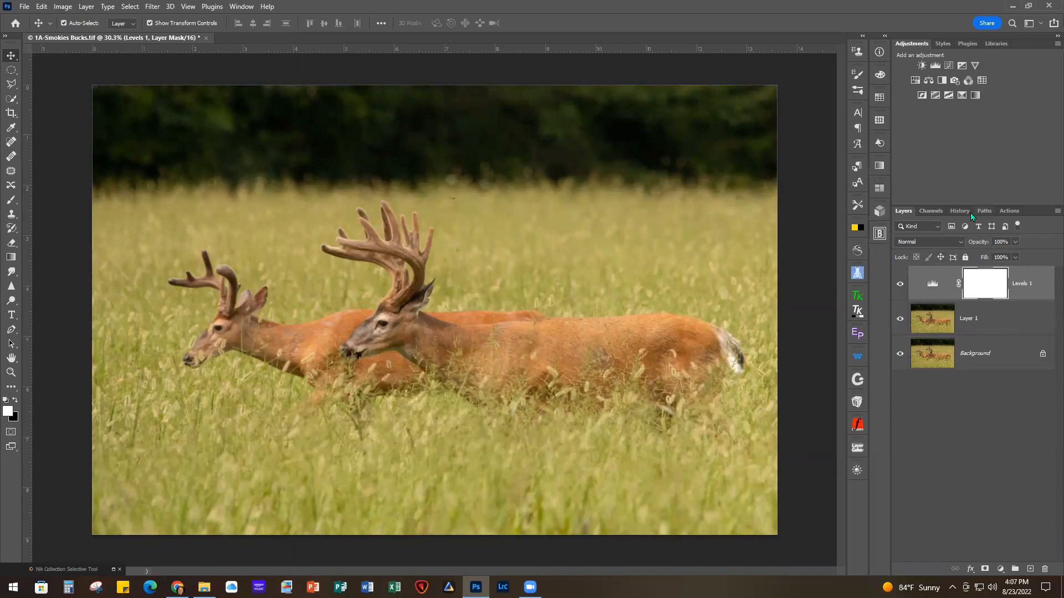
double_click(931, 283)
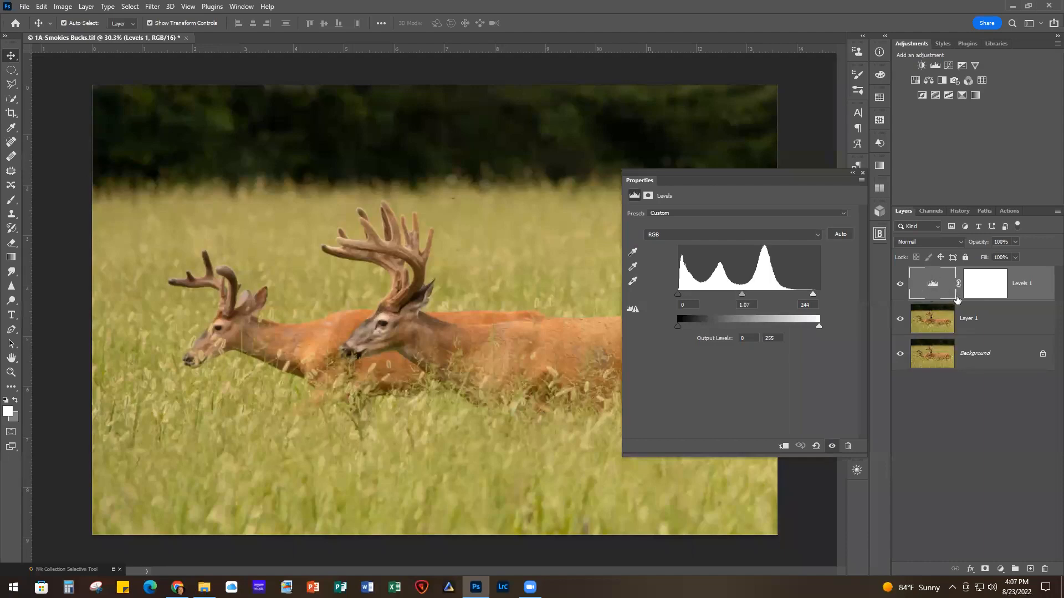
click(862, 174)
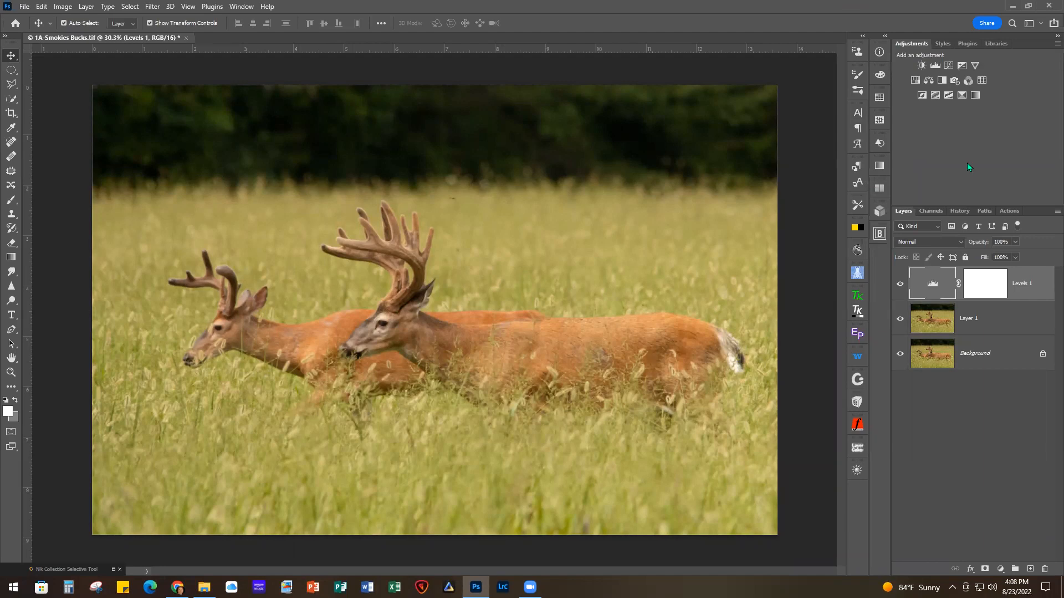
- Add a Brightness/Contrast adjustment layer above the Levels layer with brightness 11 and contrast 17
click(921, 66)
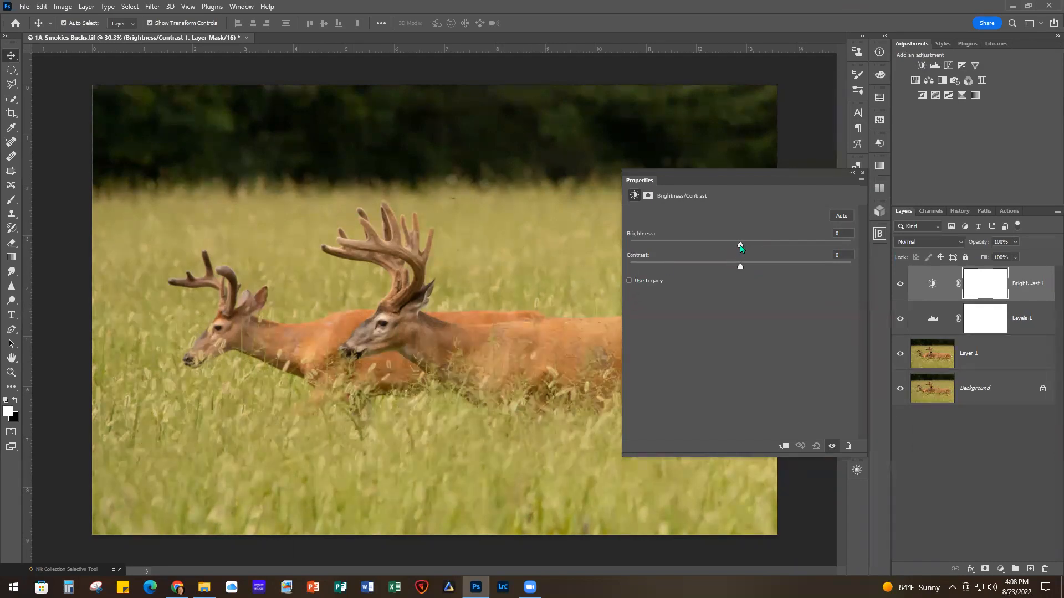
drag(740, 246, 746, 246)
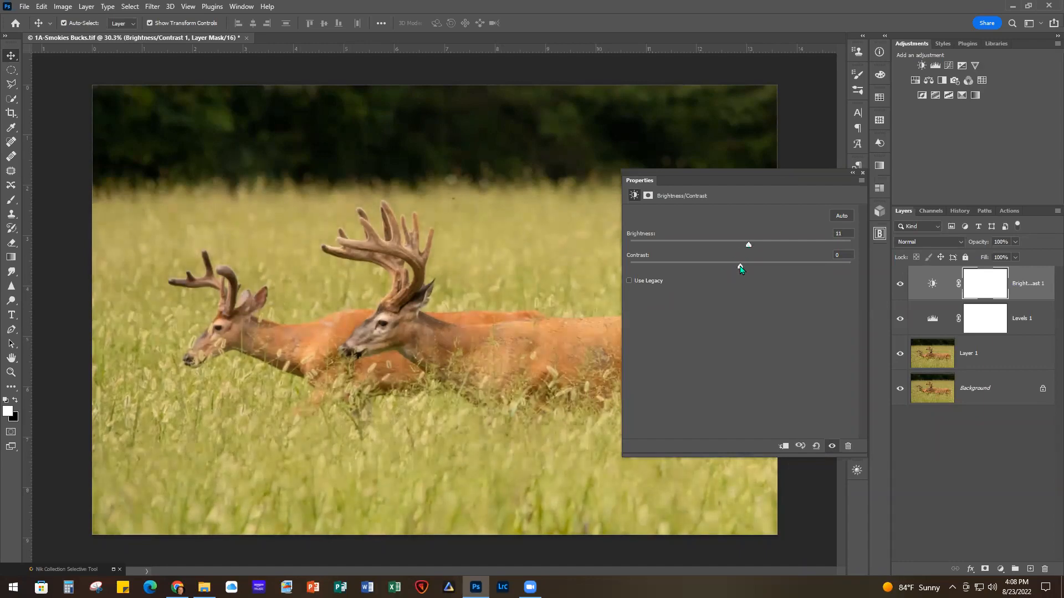
drag(751, 269, 760, 269)
click(863, 174)
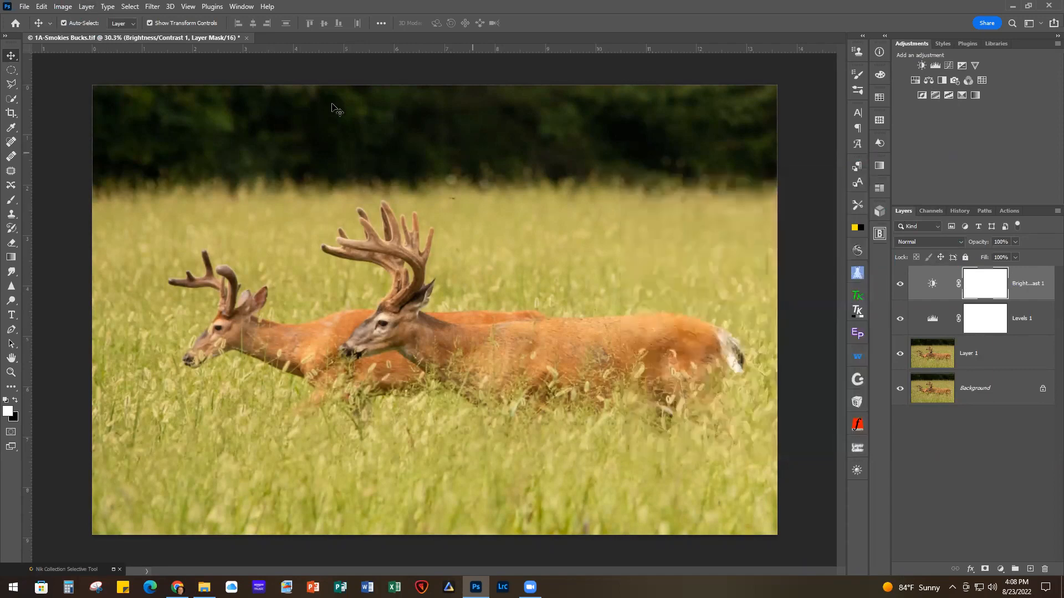
click(63, 6)
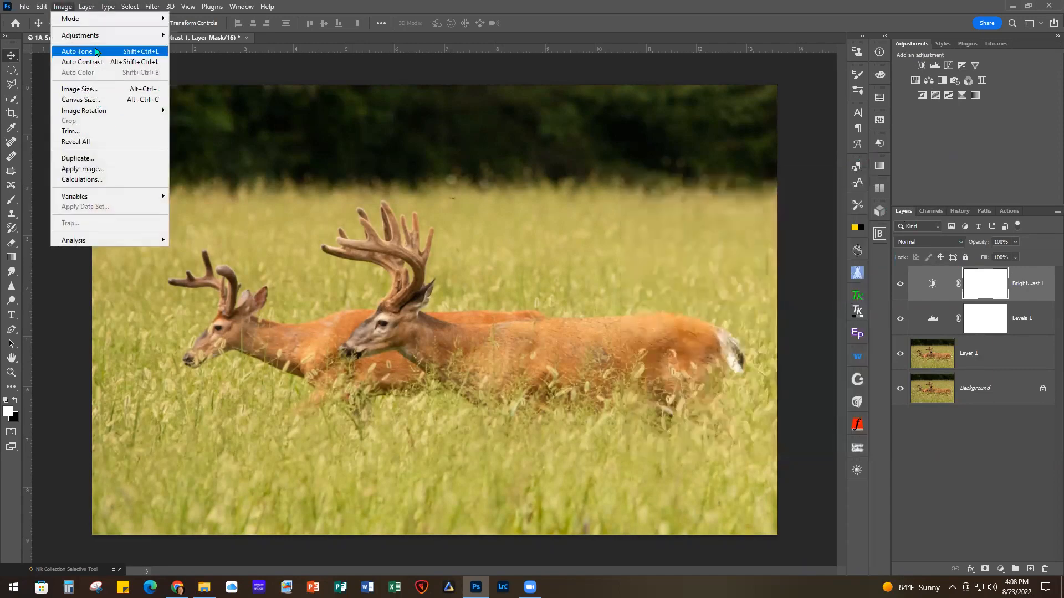
mouse_move(99, 37)
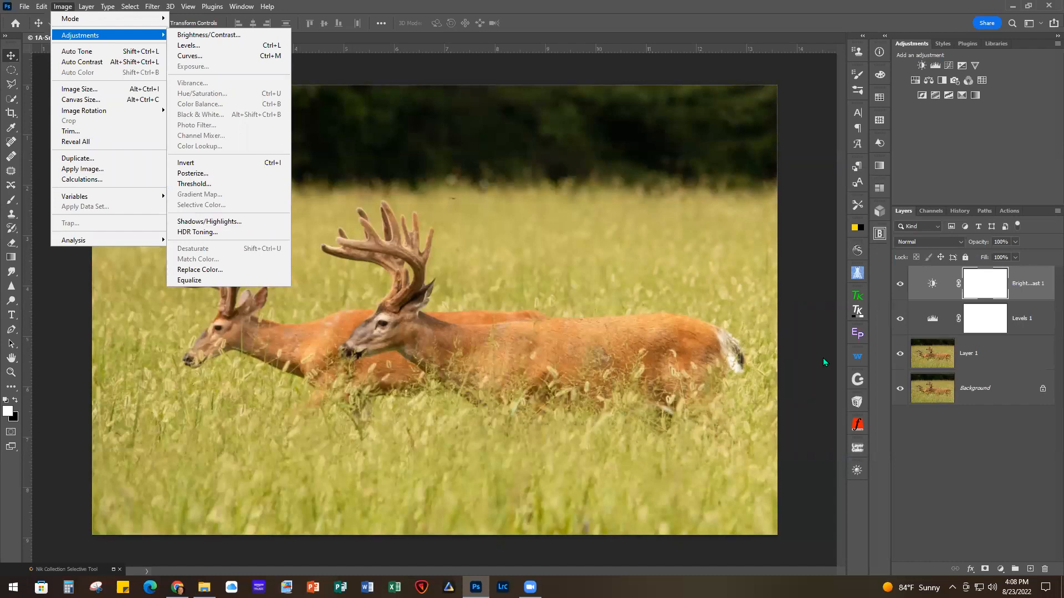
click(989, 351)
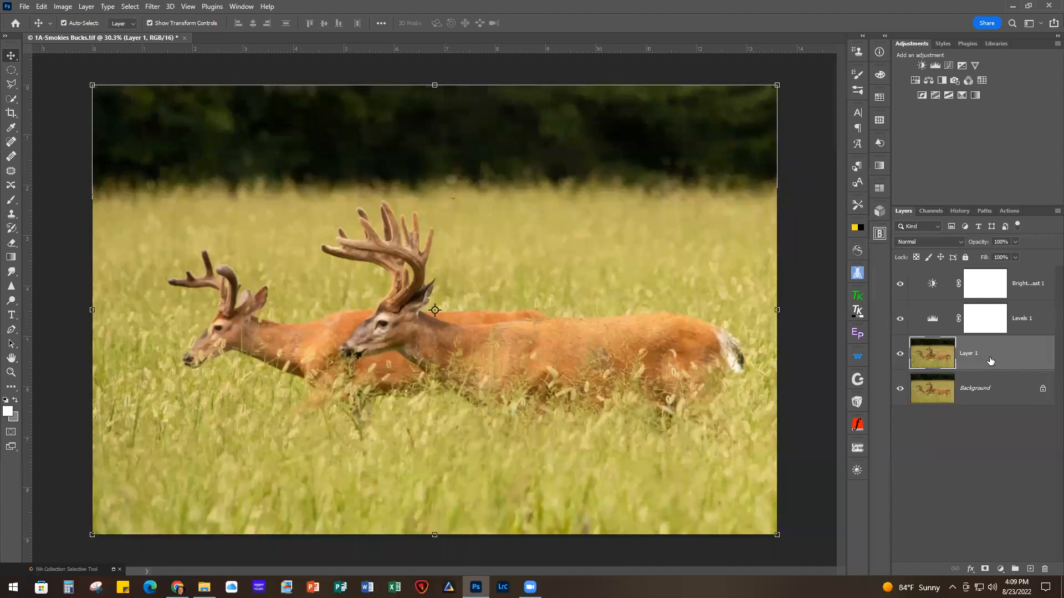
- Add a Hue/Saturation adjustment layer above the Brightness/Contrast layer with the master saturation at +4
click(1041, 287)
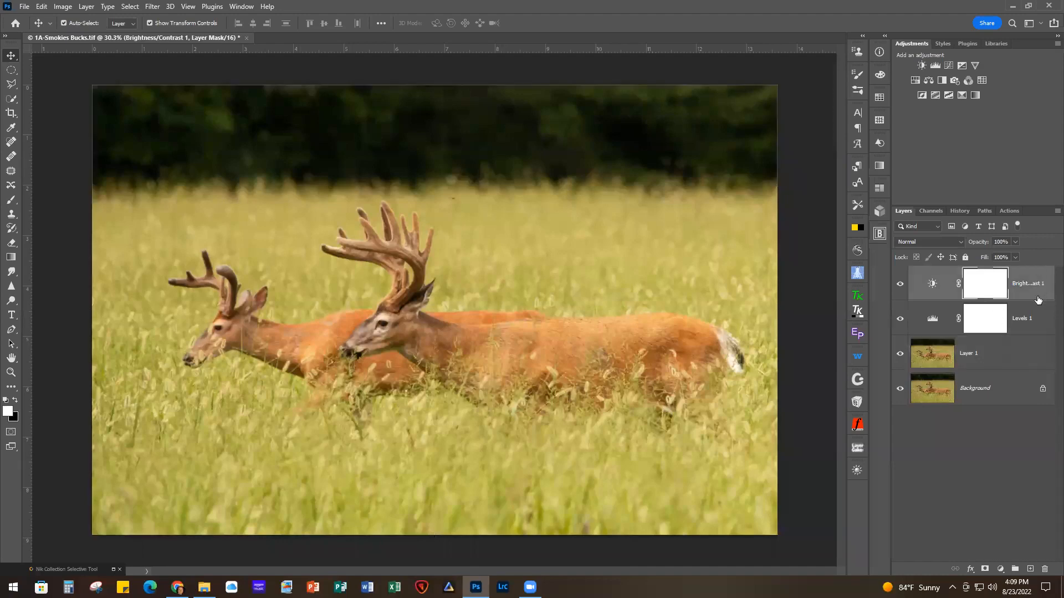
click(916, 81)
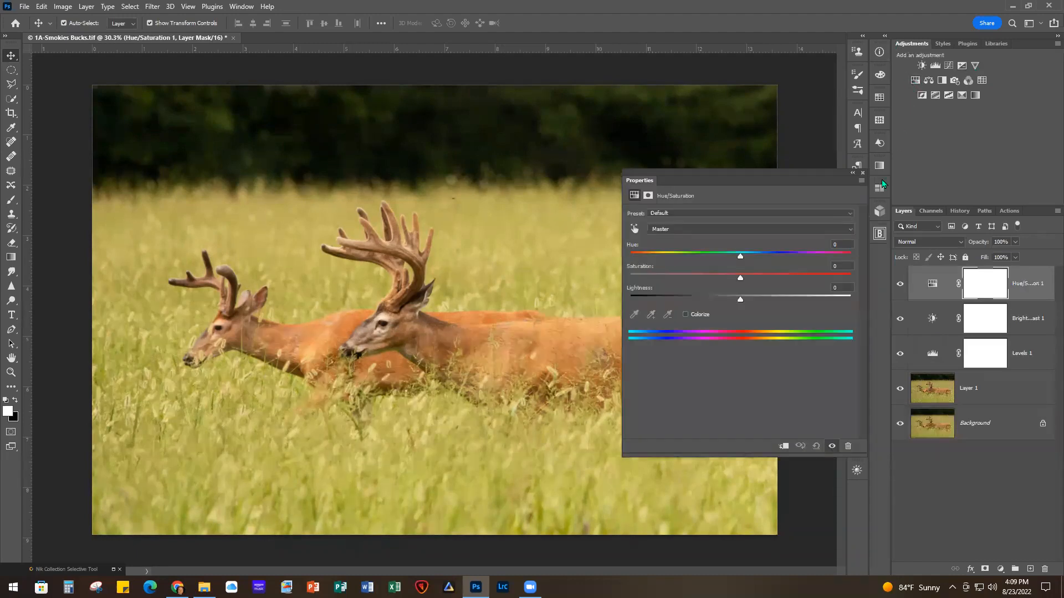
drag(749, 174, 820, 194)
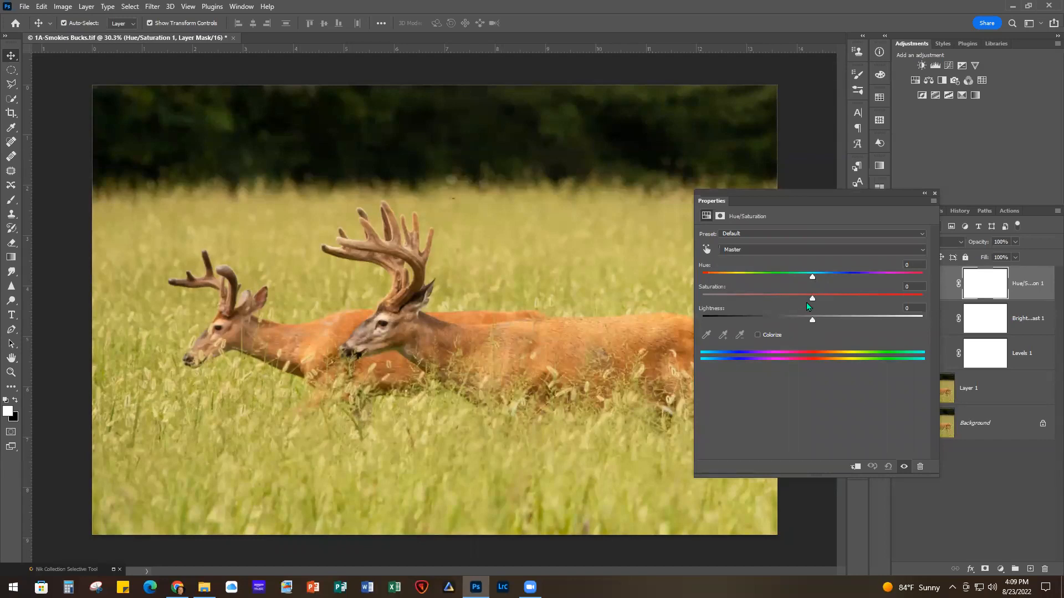
drag(813, 300, 816, 300)
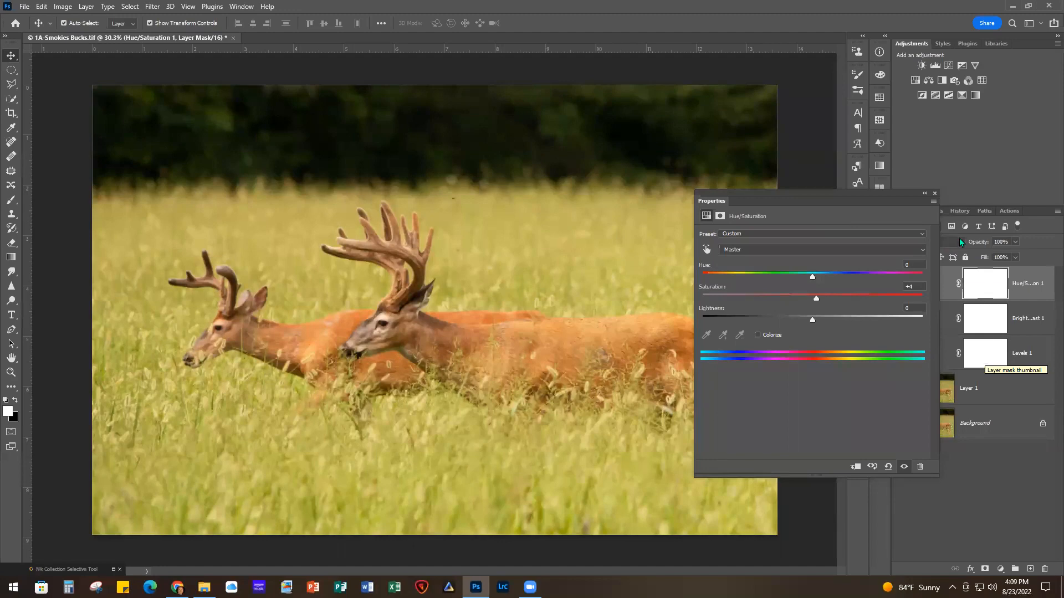
click(935, 195)
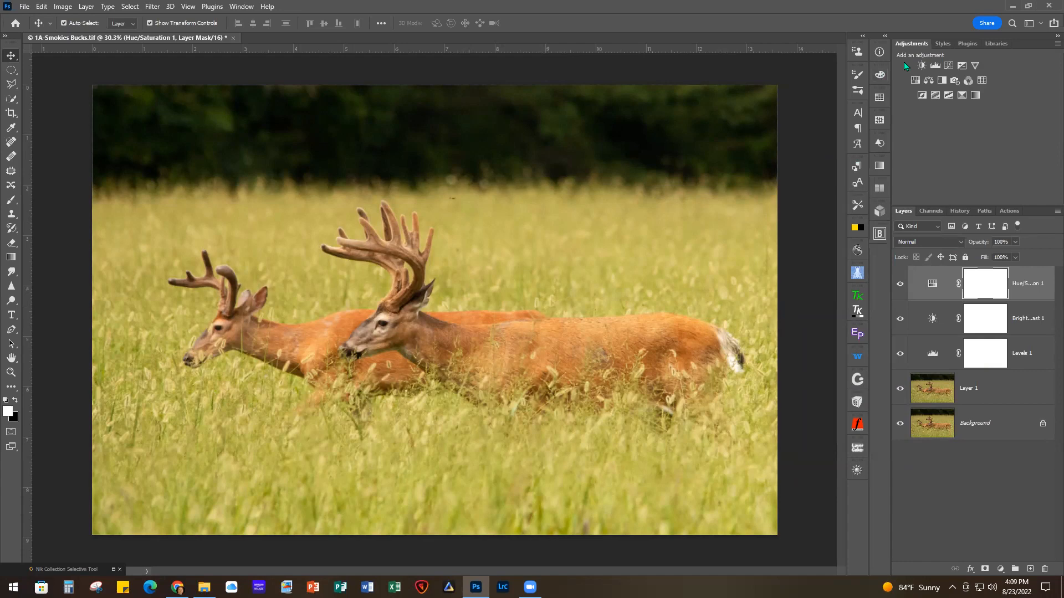
- Review the Brightness/Contrast layer's settings and reselect the Hue/Saturation layer
double_click(929, 321)
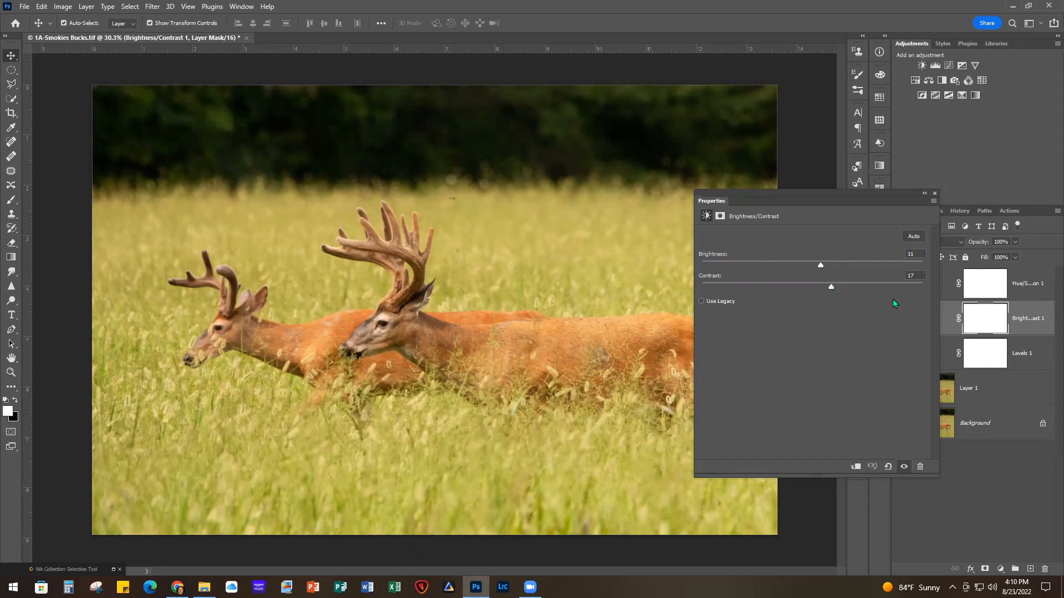
click(936, 193)
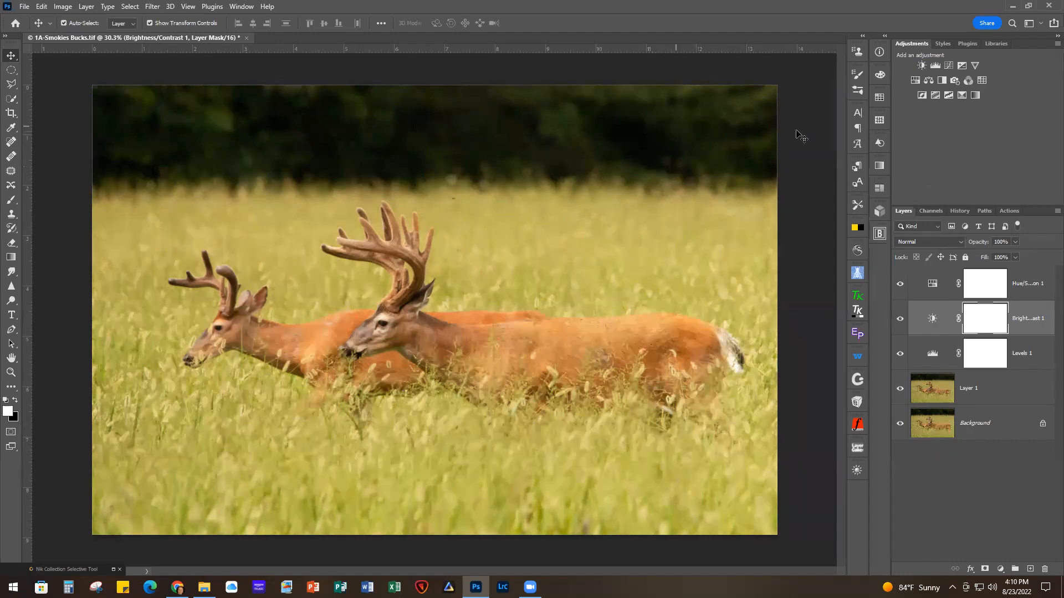
click(1023, 281)
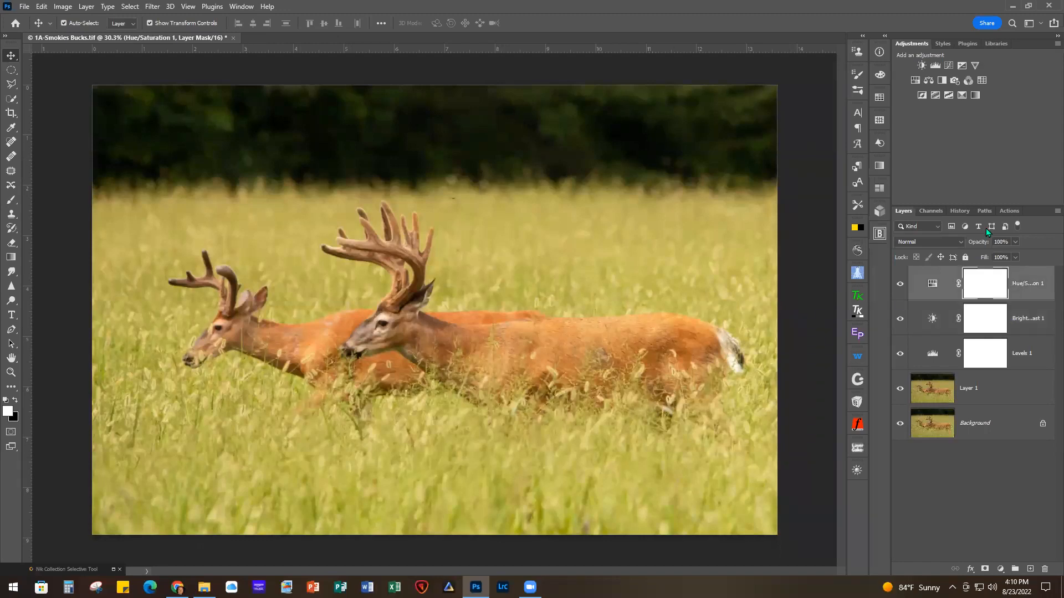
- Try to straighten the photo with the Crop tool's Straighten option along the far edge of the grass field
click(11, 113)
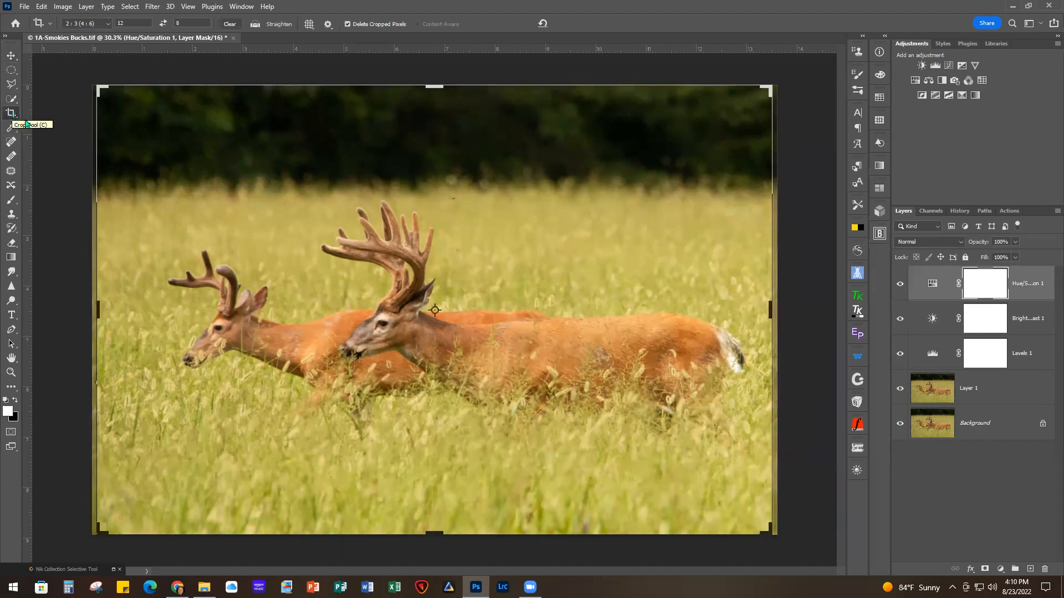
click(270, 23)
drag(175, 195, 664, 196)
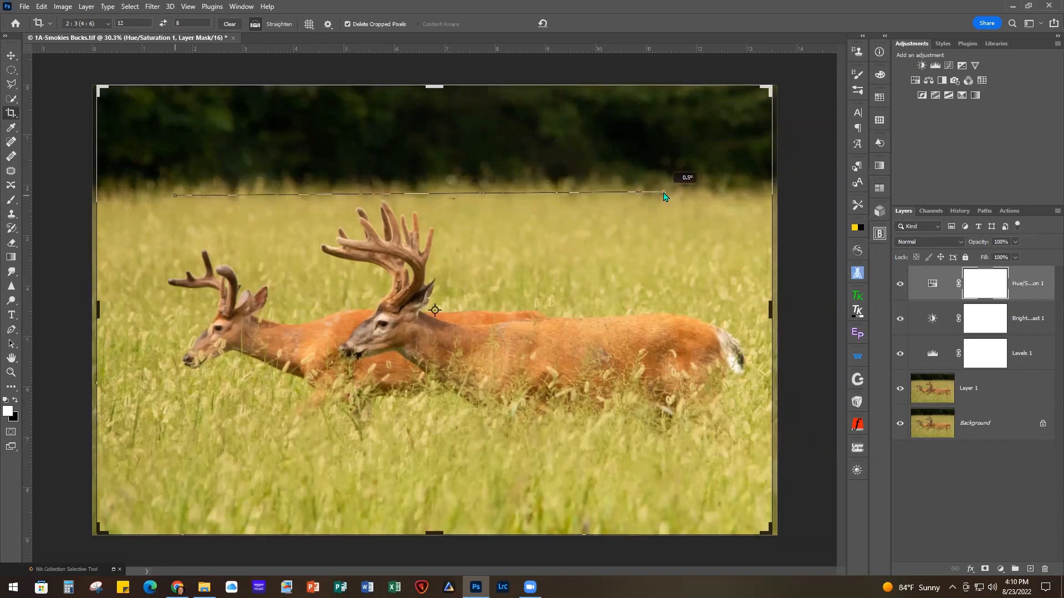
drag(663, 193, 663, 192)
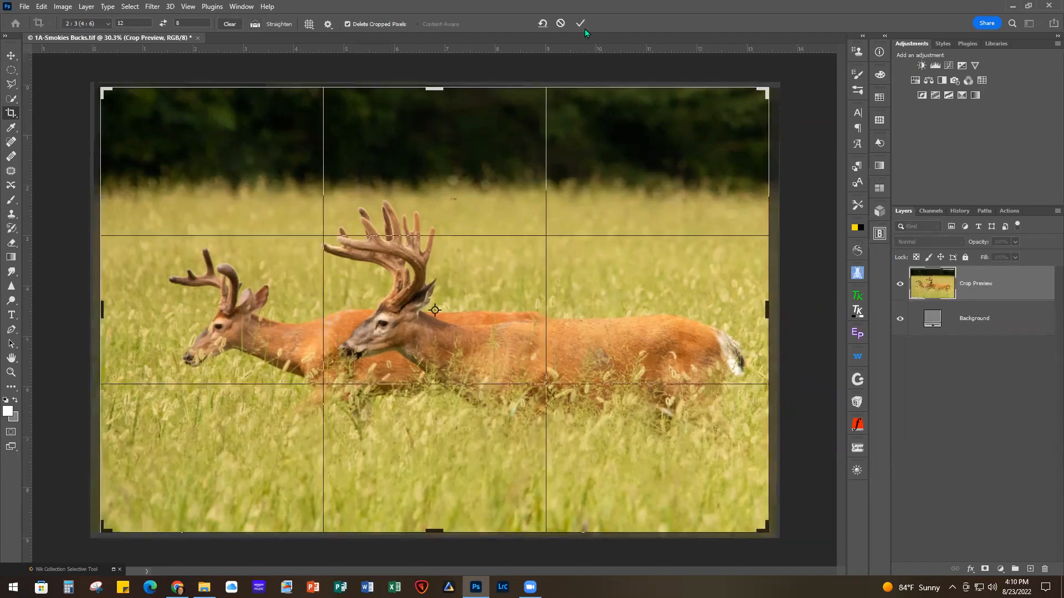
click(561, 23)
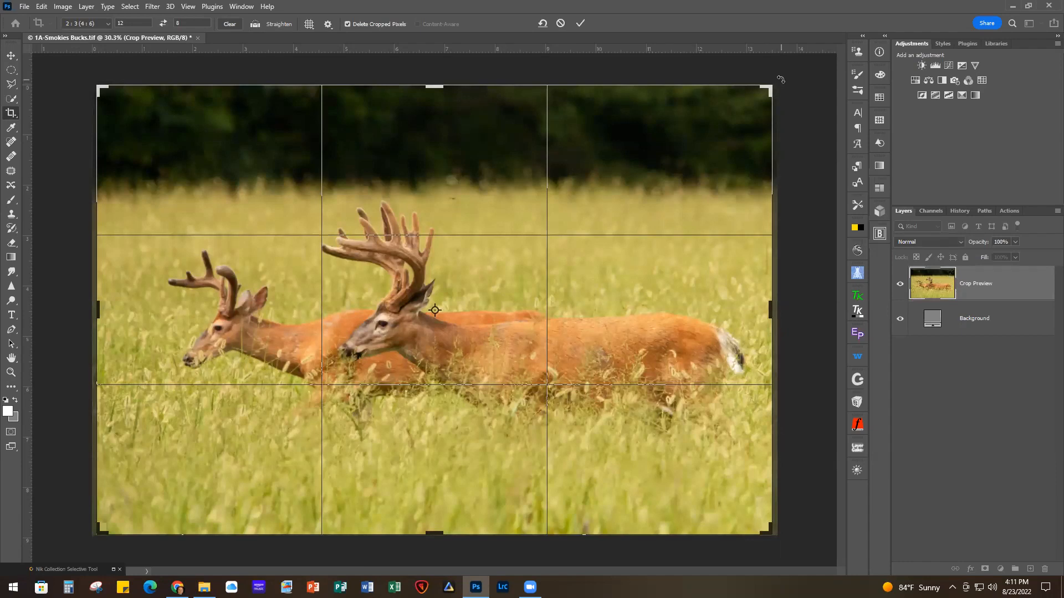
- Rotate the crop about 0.7° clockwise to level the far edge of the grass field
drag(781, 80, 780, 79)
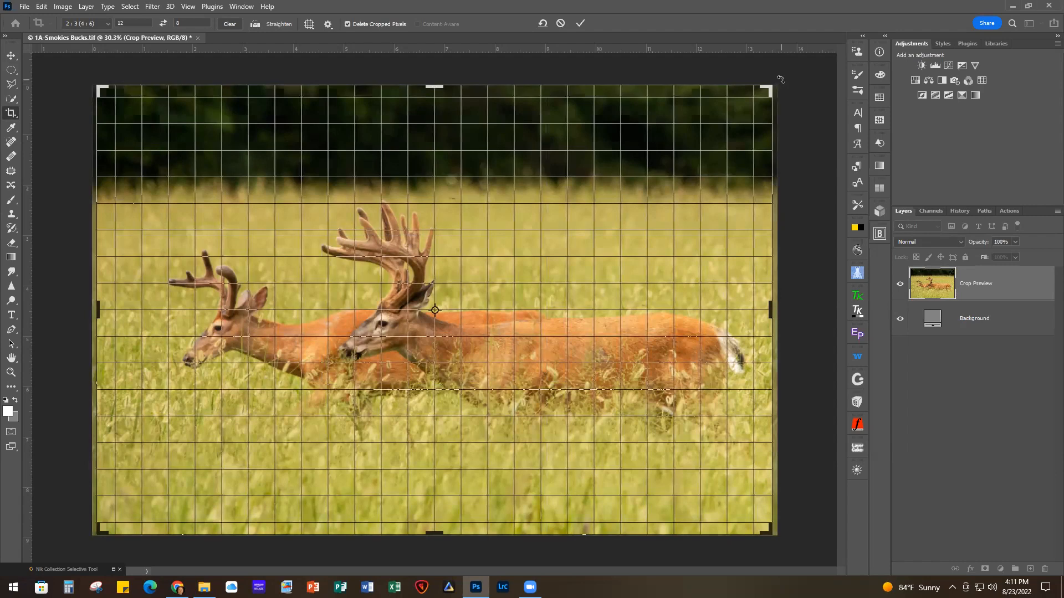
drag(780, 80, 783, 85)
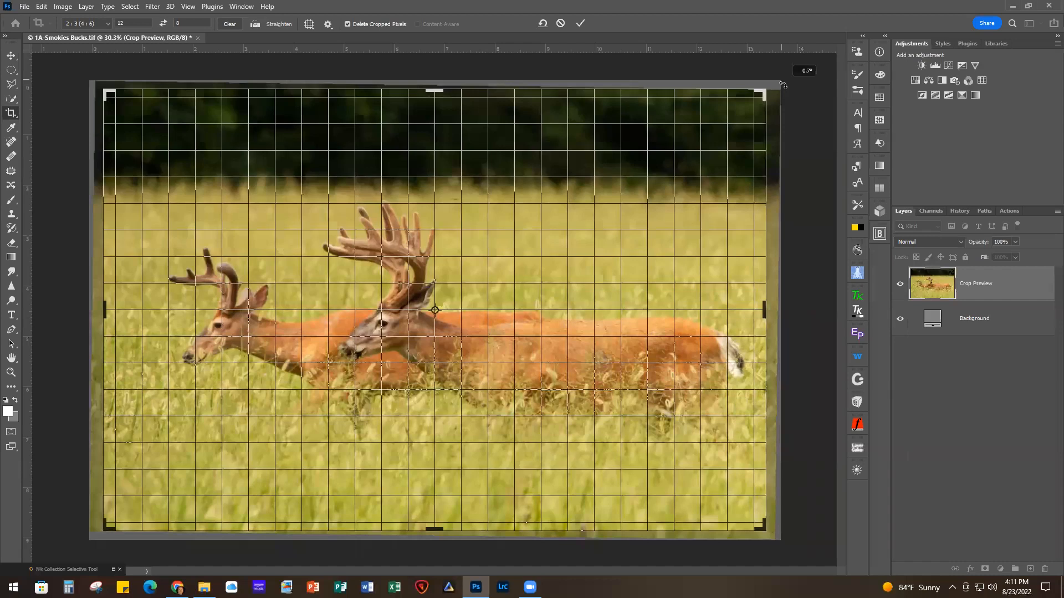
drag(783, 85, 783, 84)
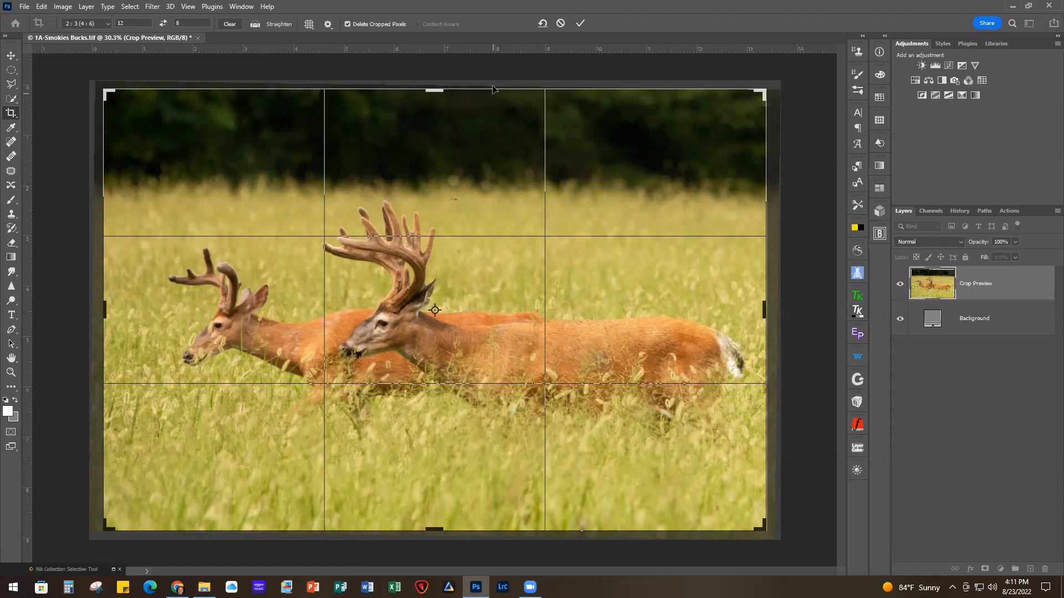
- Clear the crop's fixed aspect ratio, trim its upper edge to a height of about 8.4 in, and apply the crop
drag(435, 90, 441, 90)
mouse_move(433, 90)
mouse_down()
mouse_move(435, 109)
mouse_move(433, 88)
mouse_up()
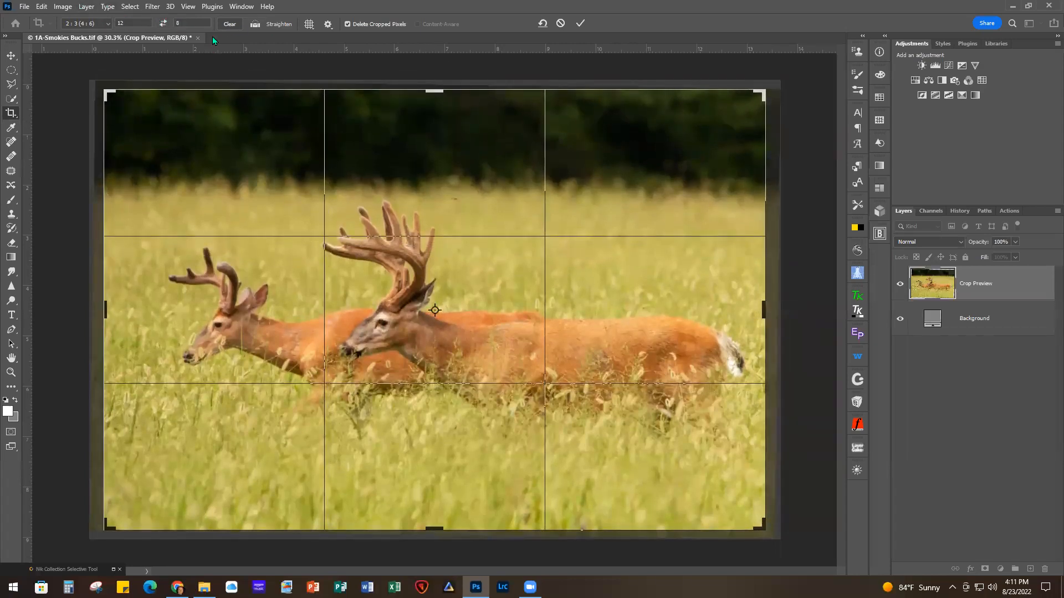
click(229, 25)
drag(437, 90, 431, 100)
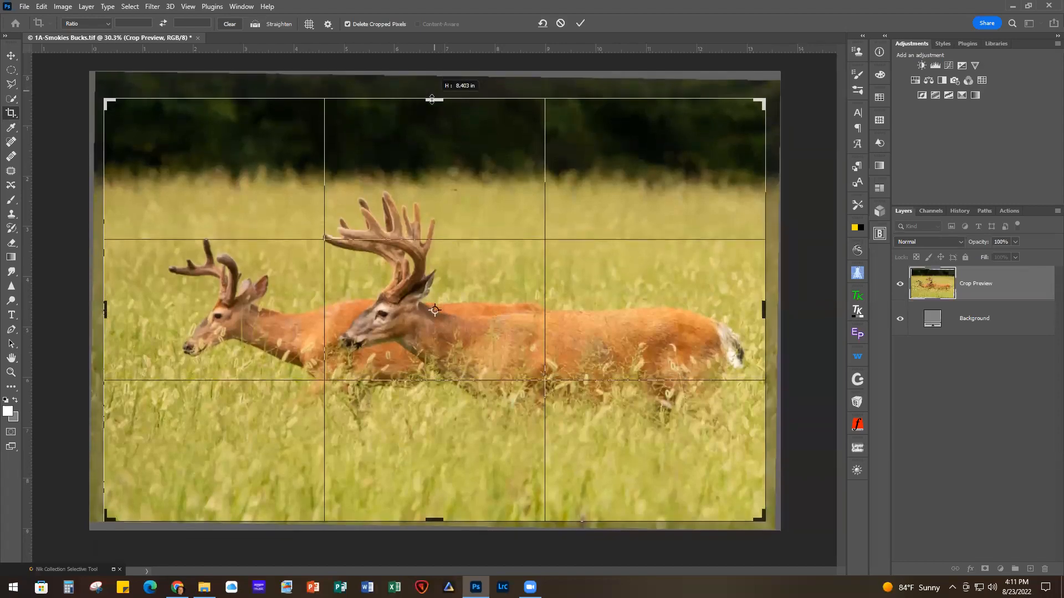
drag(431, 99, 432, 100)
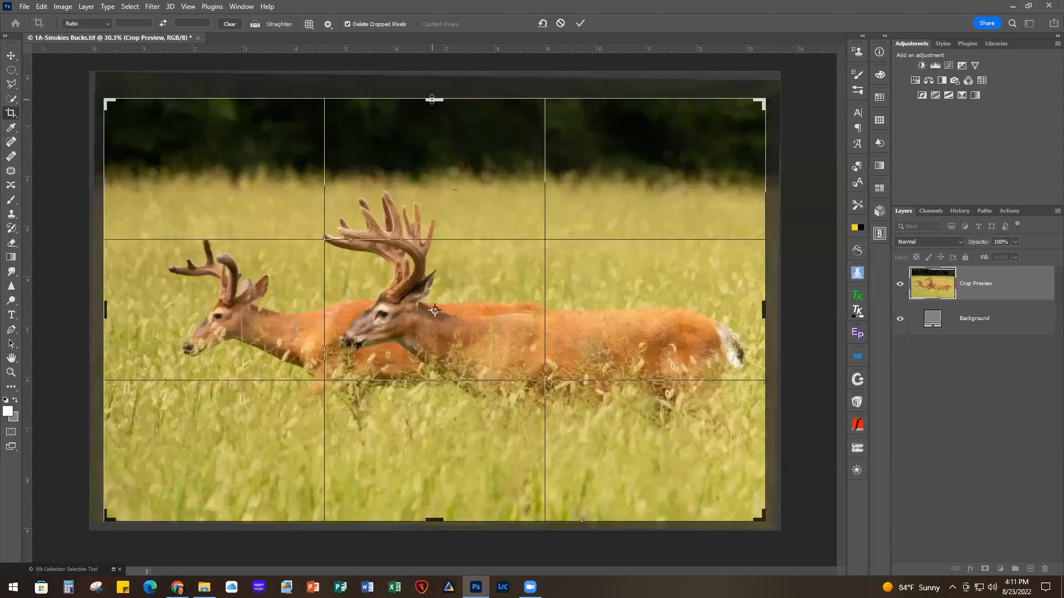
click(580, 23)
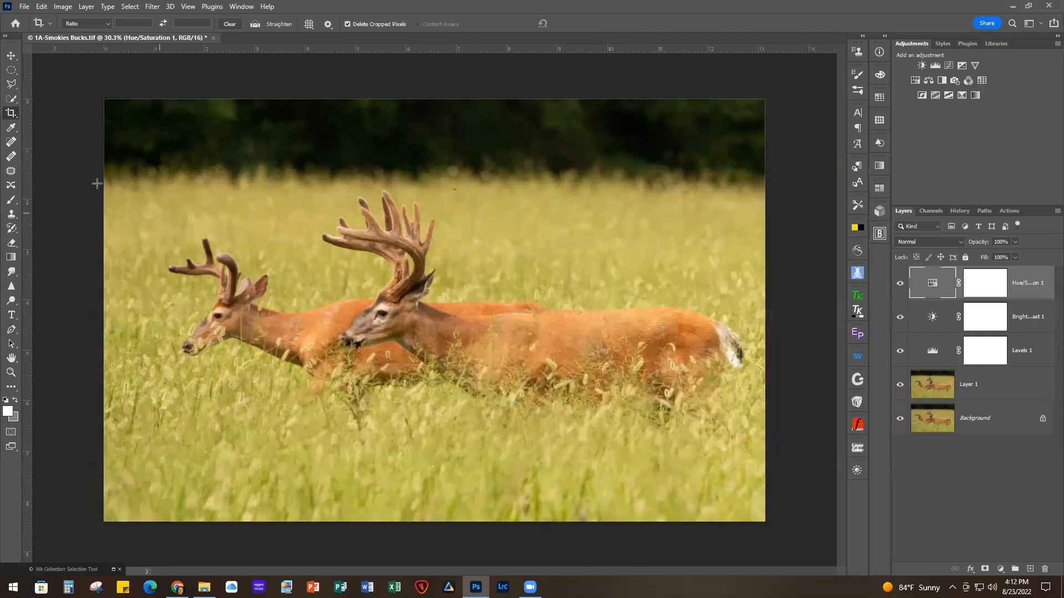
click(11, 113)
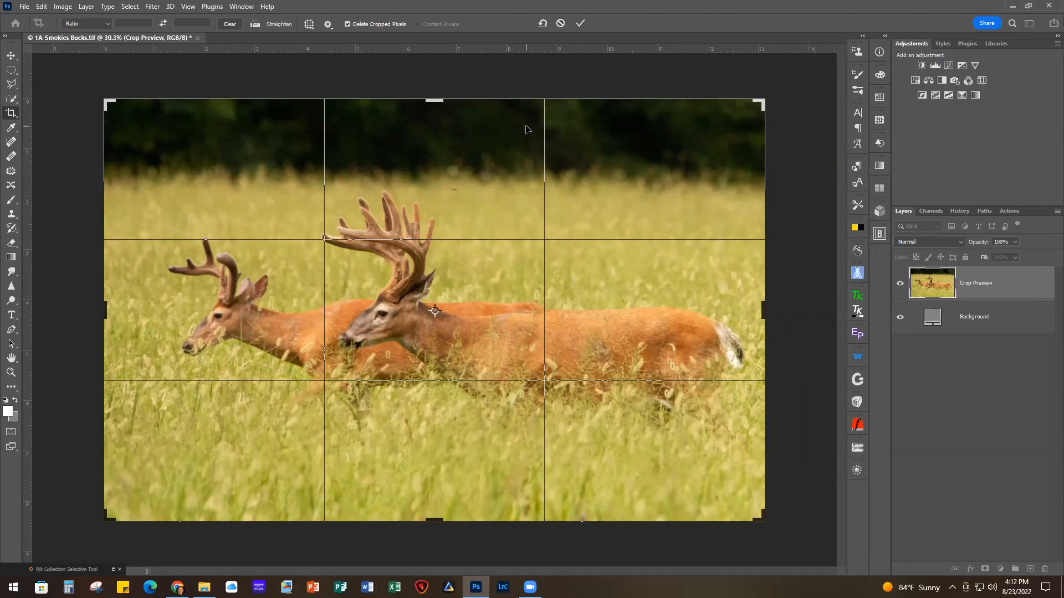
click(345, 25)
click(560, 23)
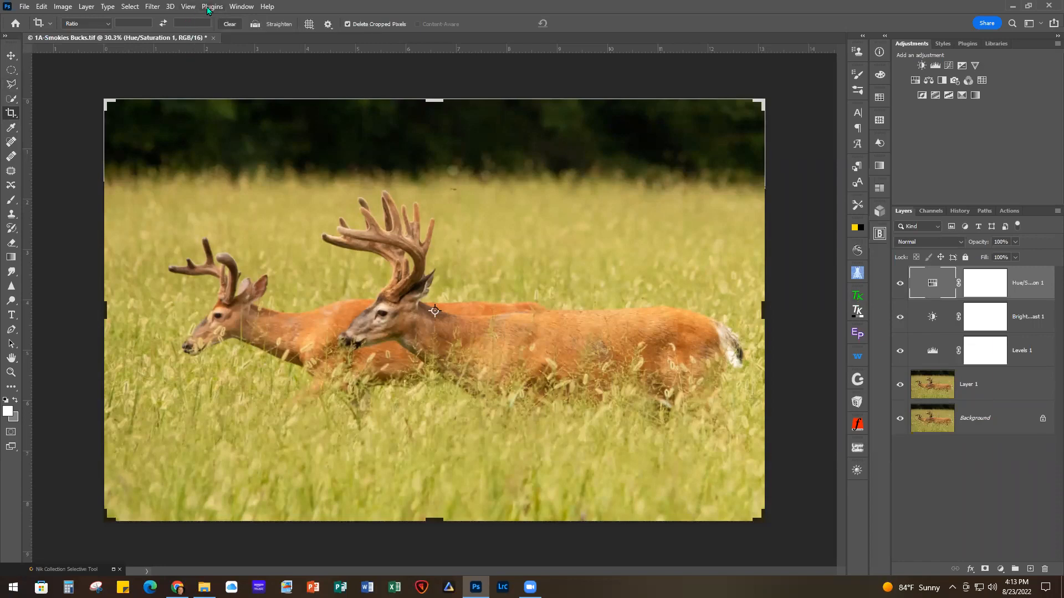
- Check which filters are available for the Hue/Saturation adjustment layer, including after switching from the Crop tool to the Move tool
click(152, 7)
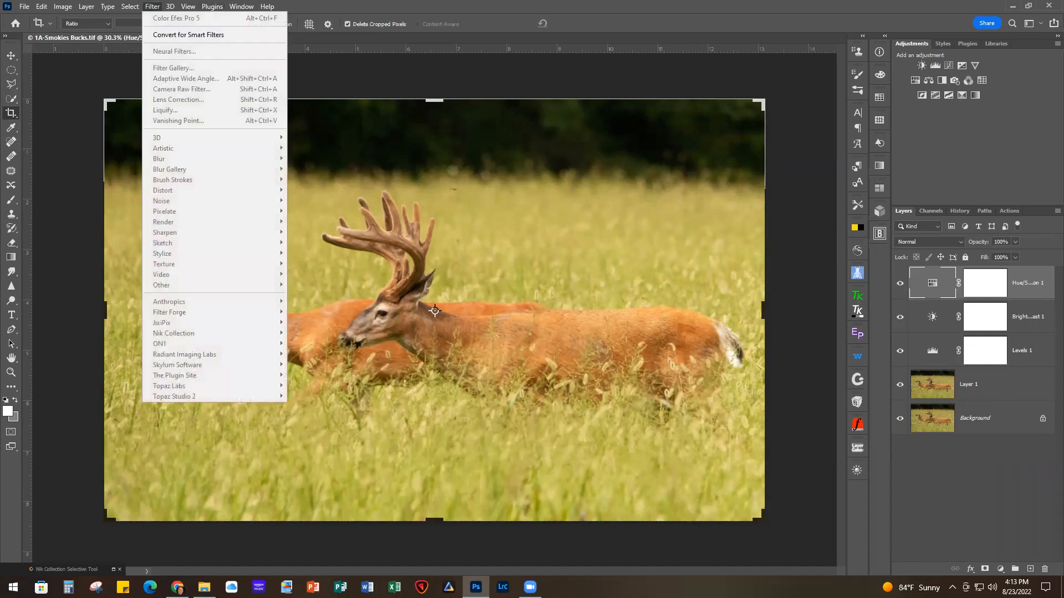
click(1036, 298)
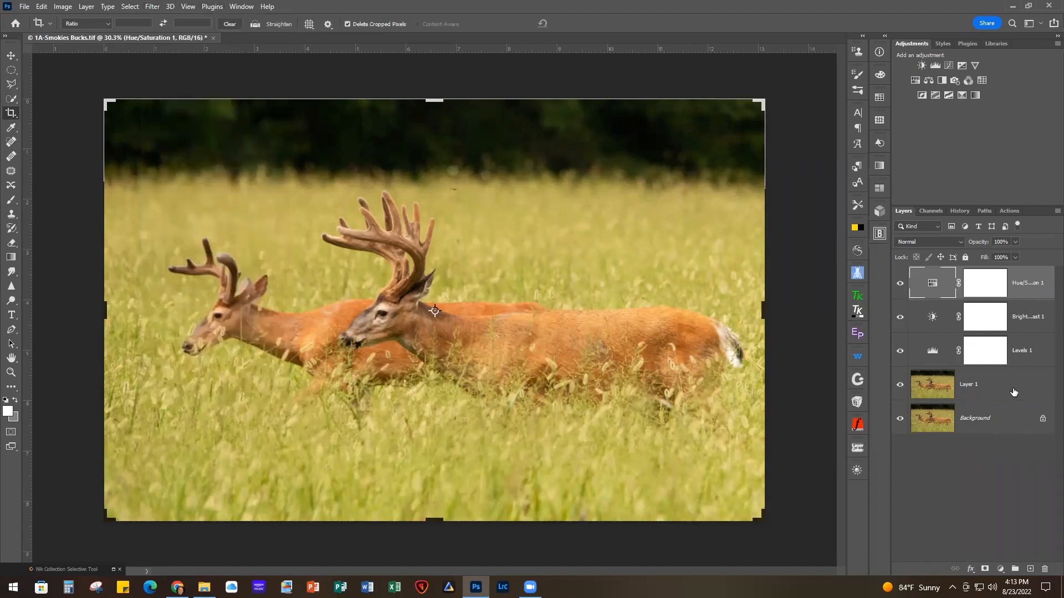
click(1014, 391)
click(1034, 283)
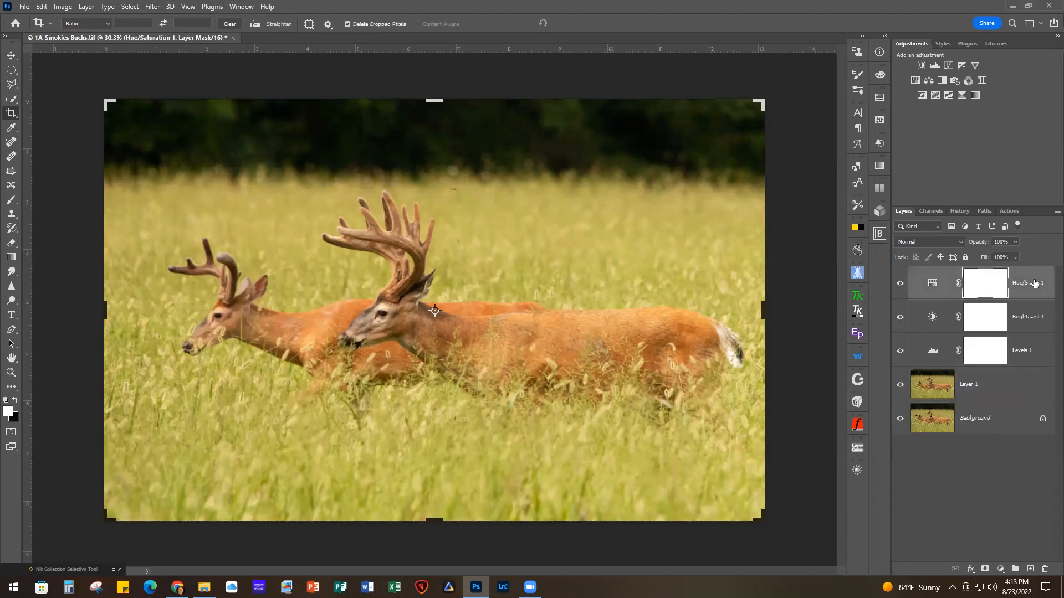
click(153, 6)
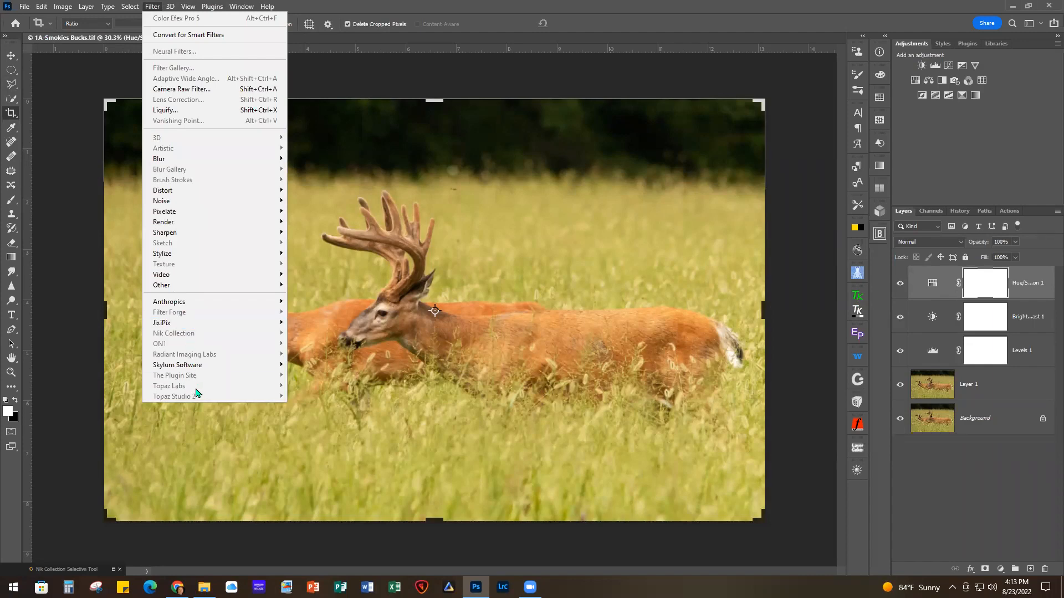
click(460, 77)
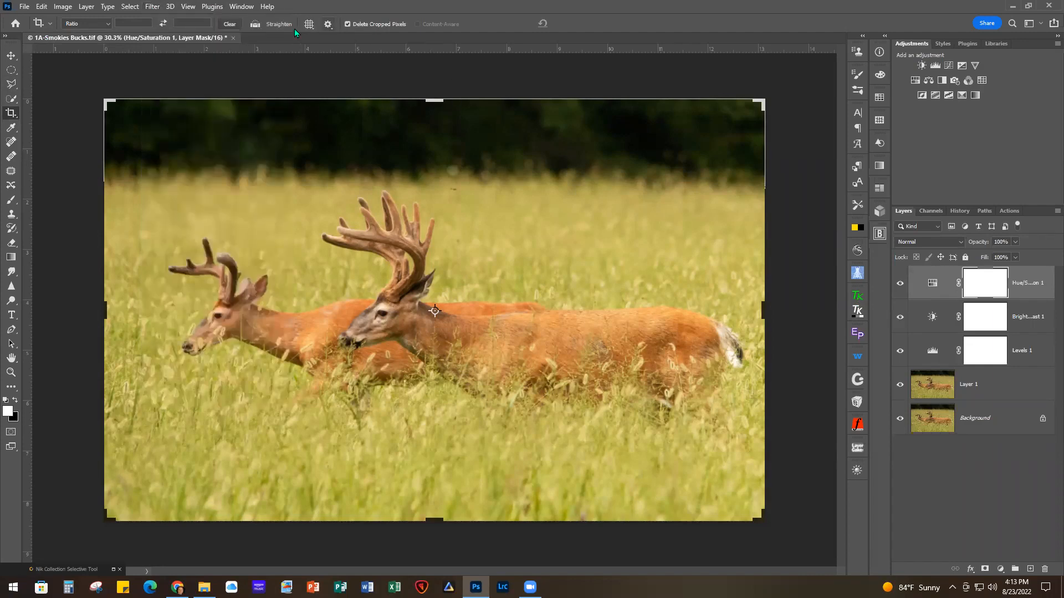
click(11, 55)
click(152, 6)
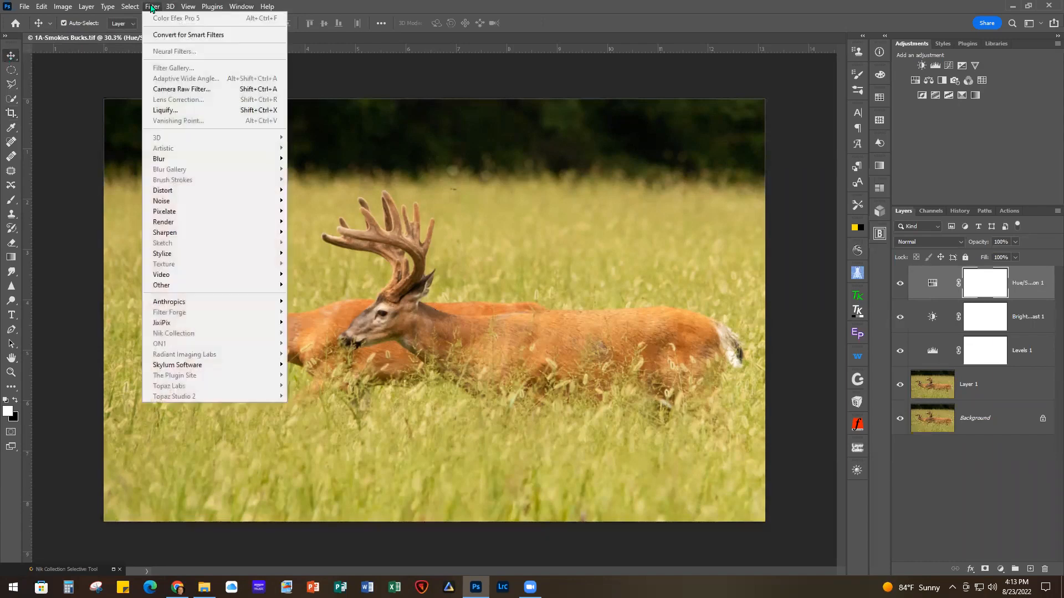
click(1004, 384)
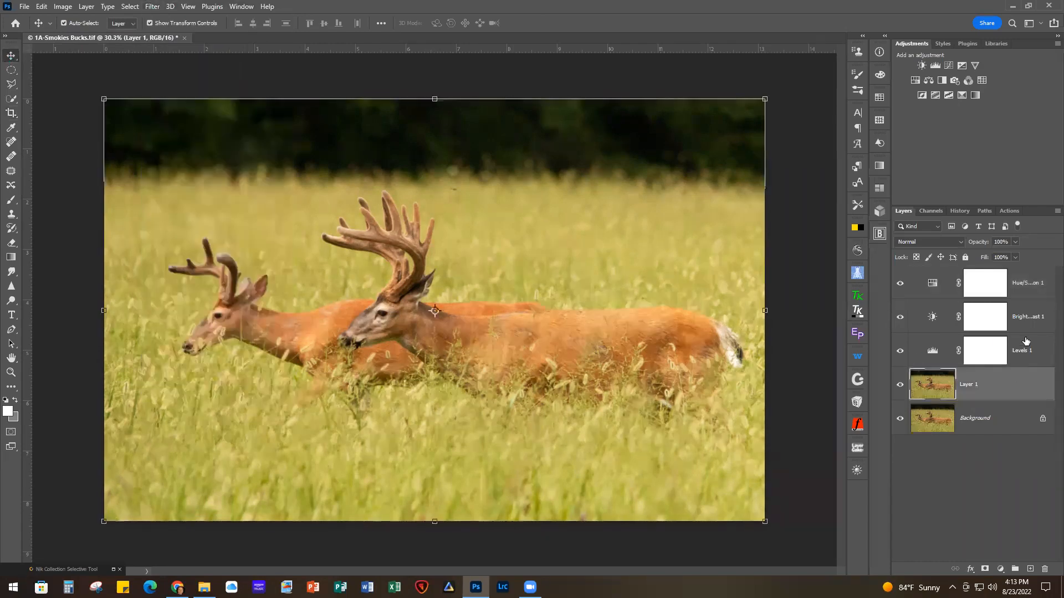
- Stamp all visible layers into a new layer above the Hue/Saturation layer and name it Merged
click(1033, 277)
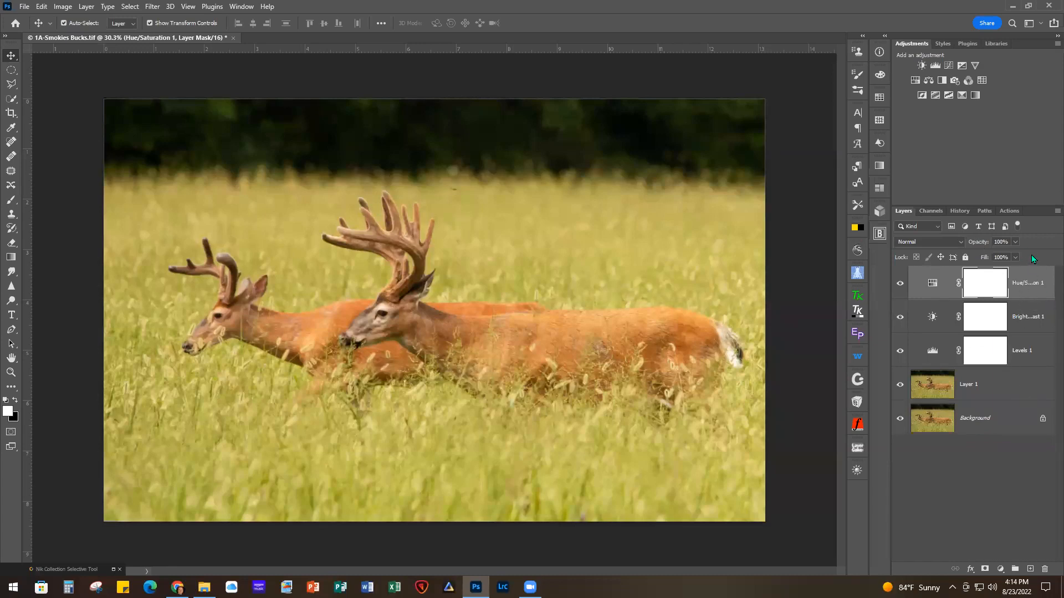
key(ctrl)
key(ctrl+shift+alt+e)
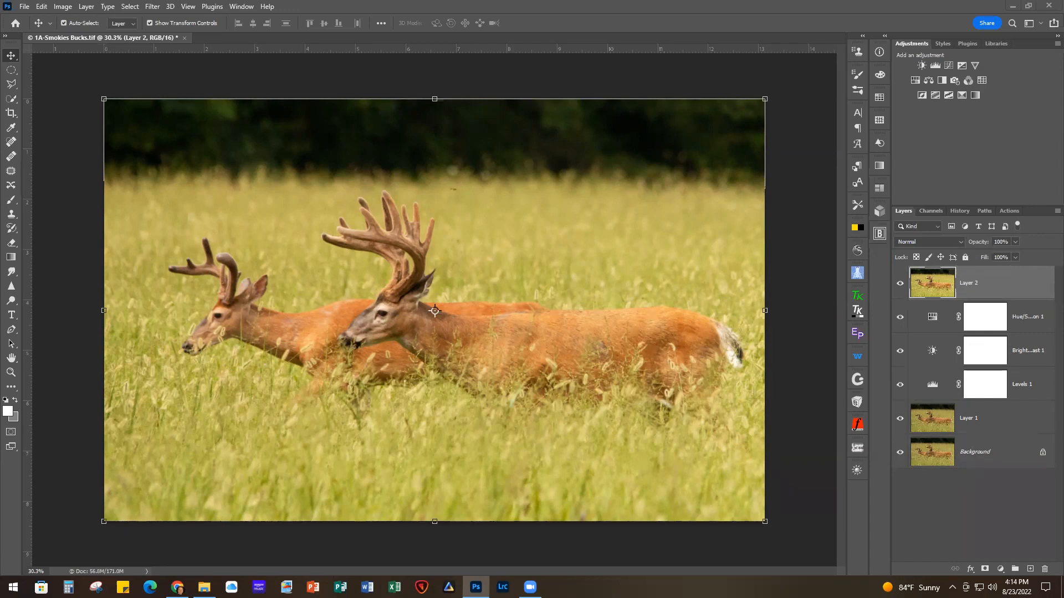
double_click(970, 283)
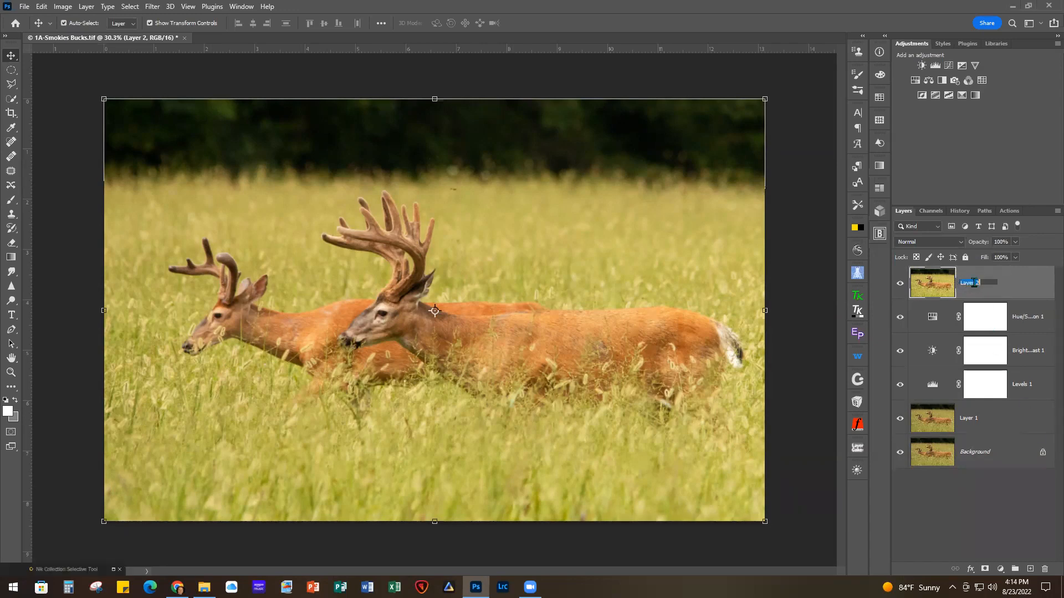
text(Merged)
key(Return)
- Duplicate the Merged layer and open the copy in Topaz Studio 2
key(ctrl+j)
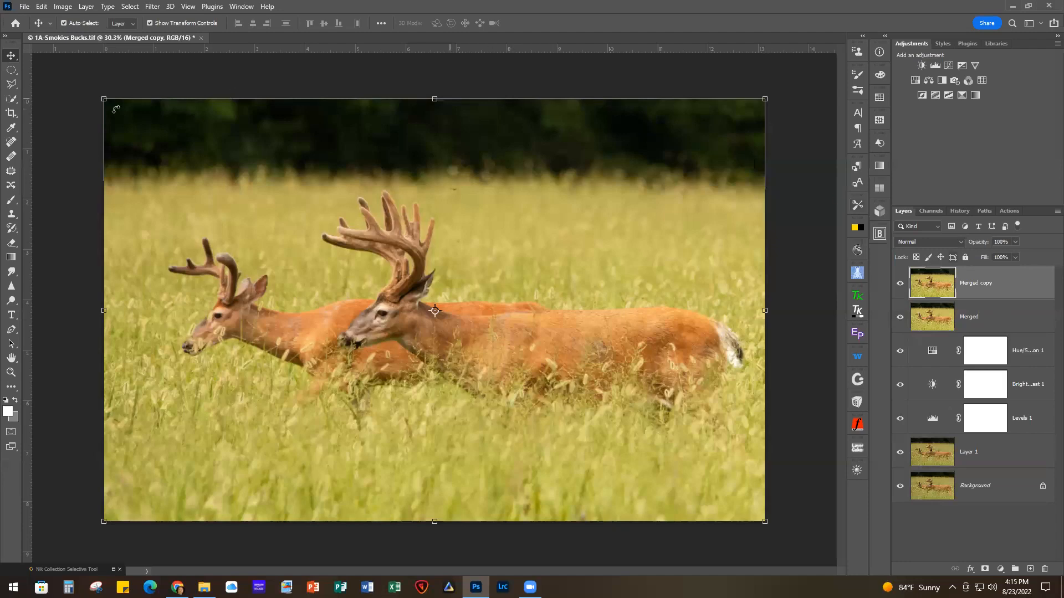
click(151, 7)
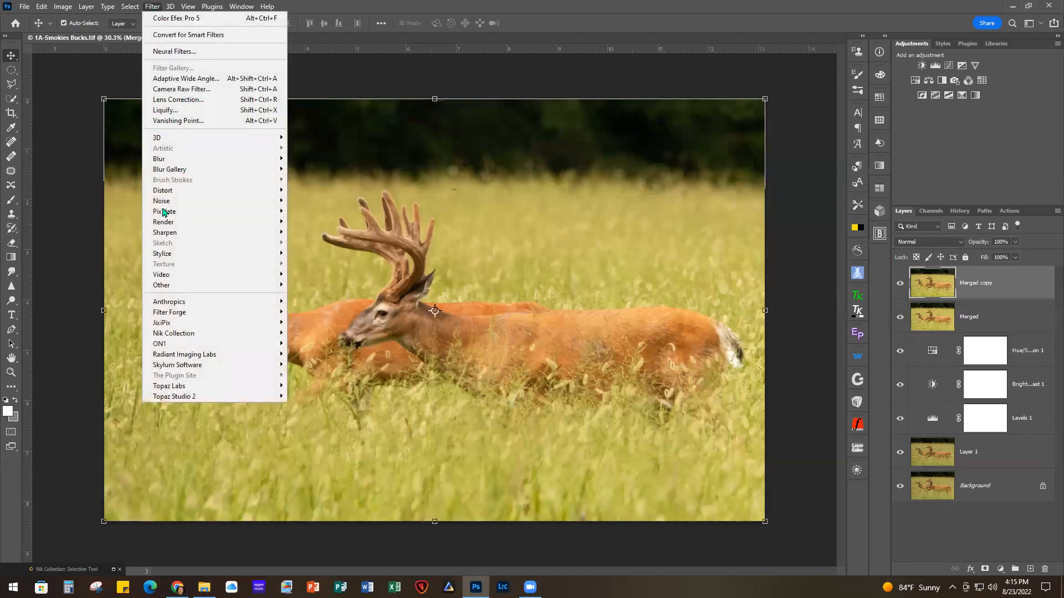
mouse_move(249, 400)
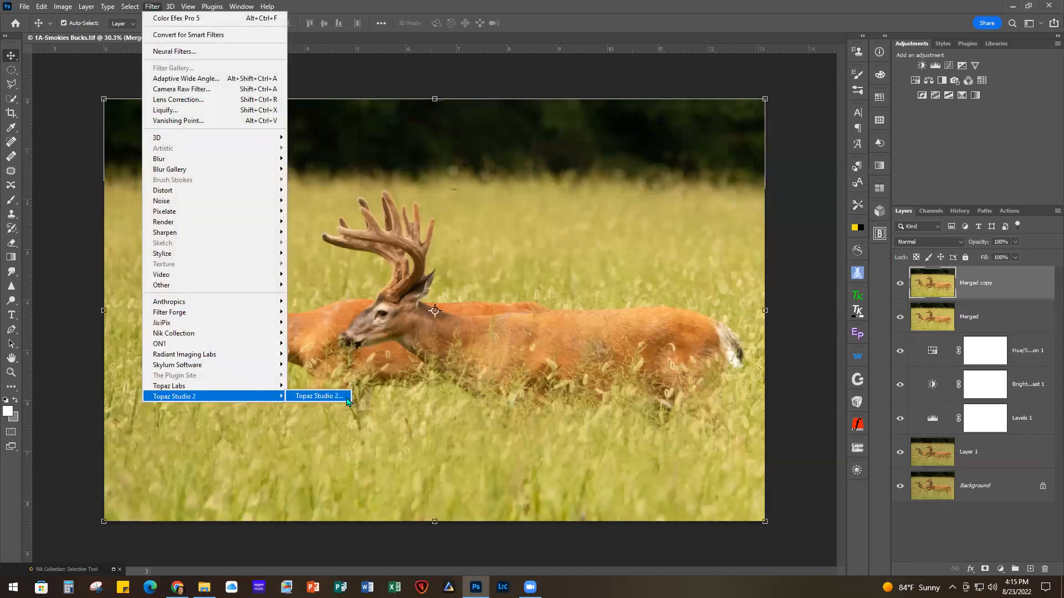
click(321, 396)
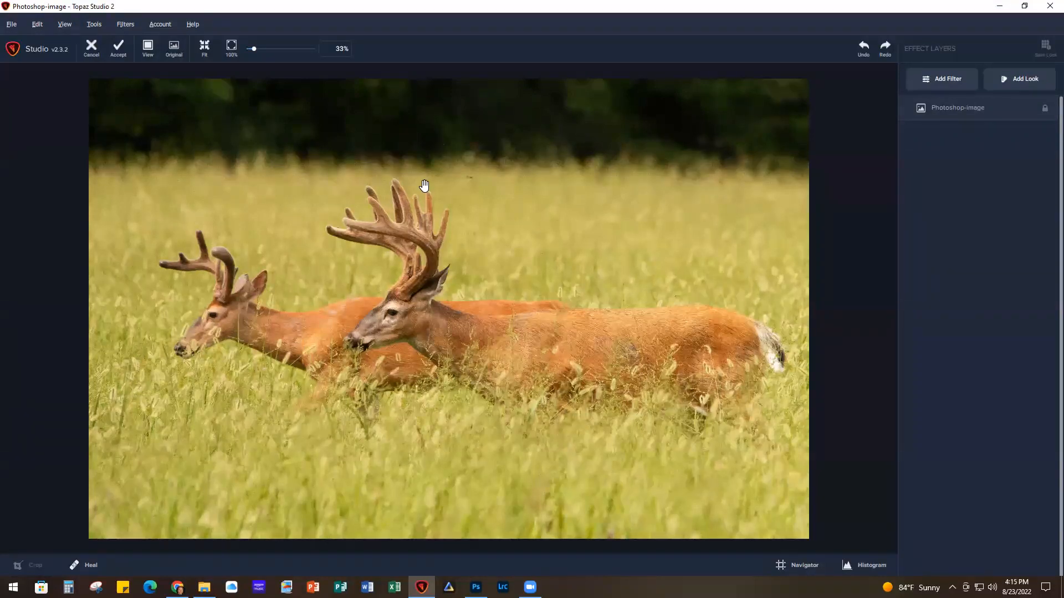
- Apply AI Clear and Precision Detail filters, with Overall Small detail at 0.15 and Overall Medium detail at 0.18, and return to Photoshop
click(947, 80)
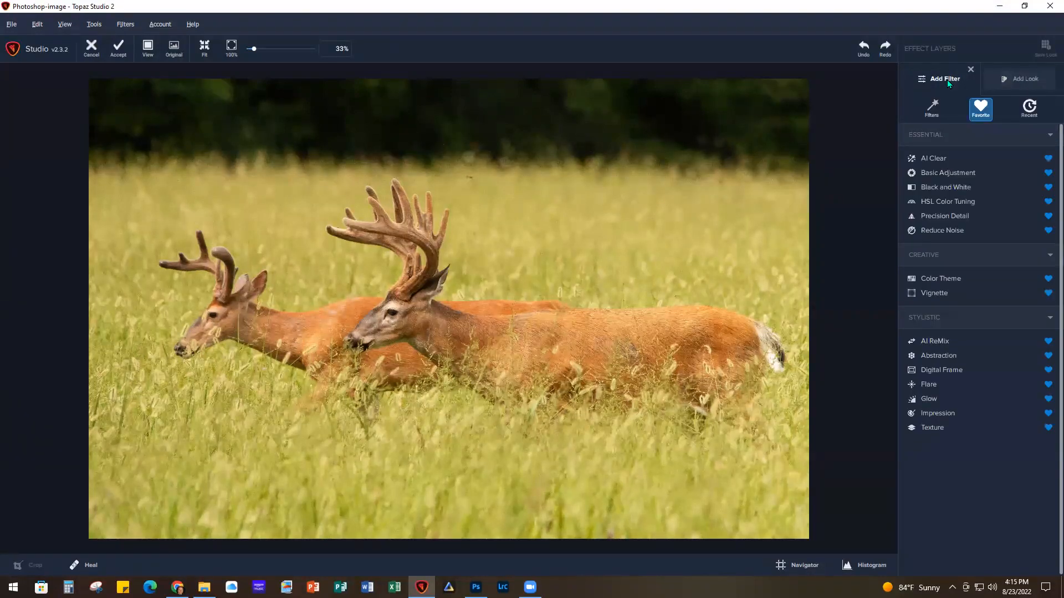
click(941, 163)
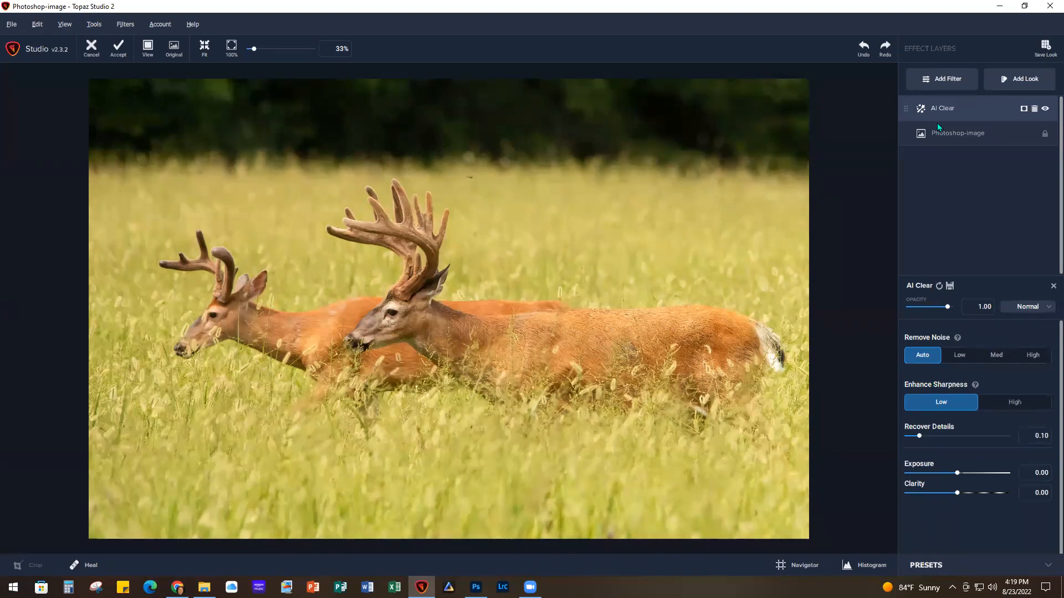
click(939, 81)
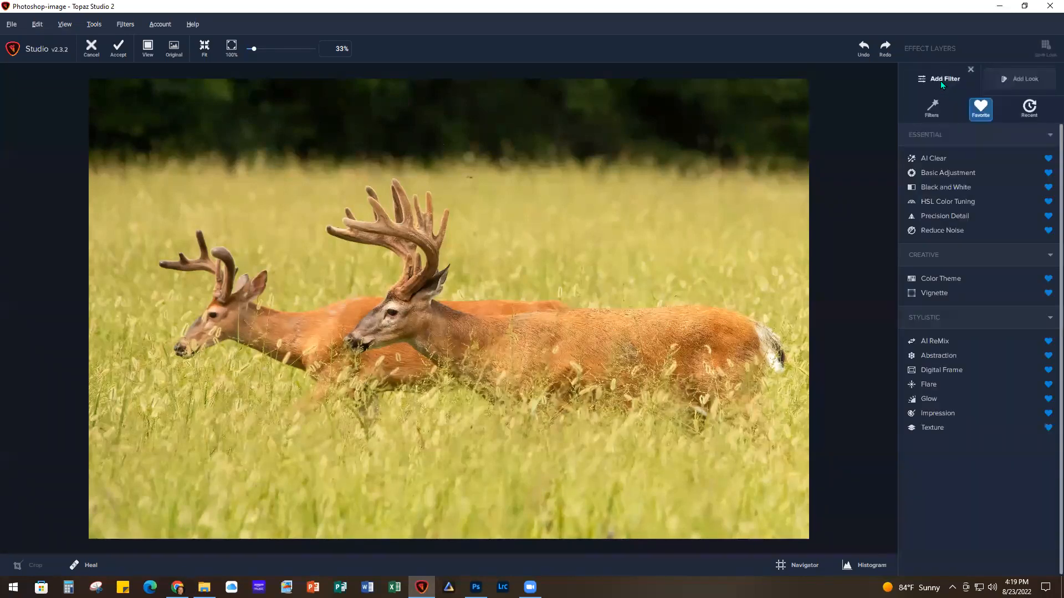
click(940, 218)
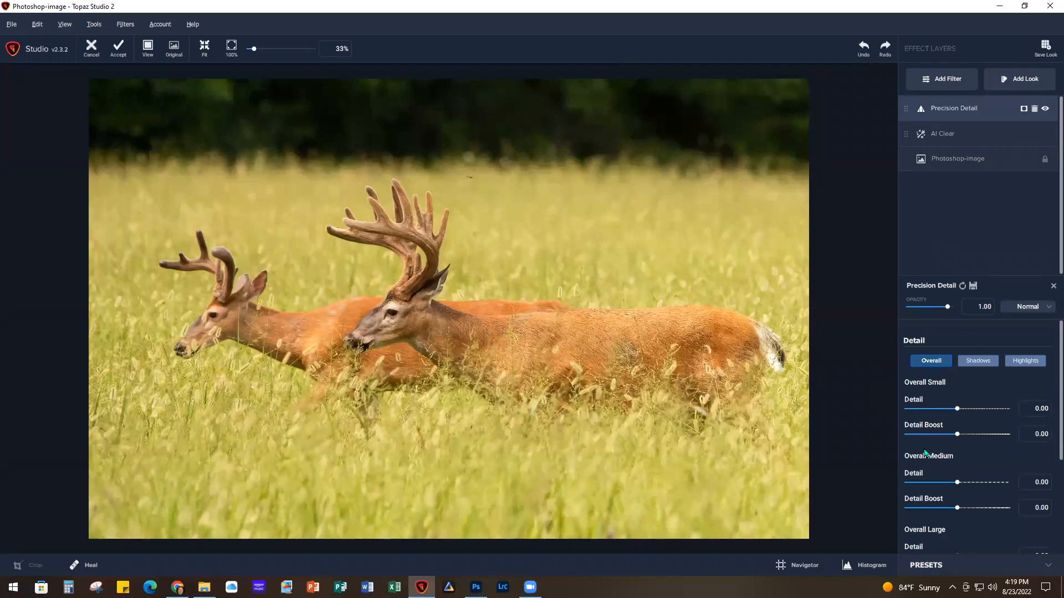
drag(959, 409, 964, 409)
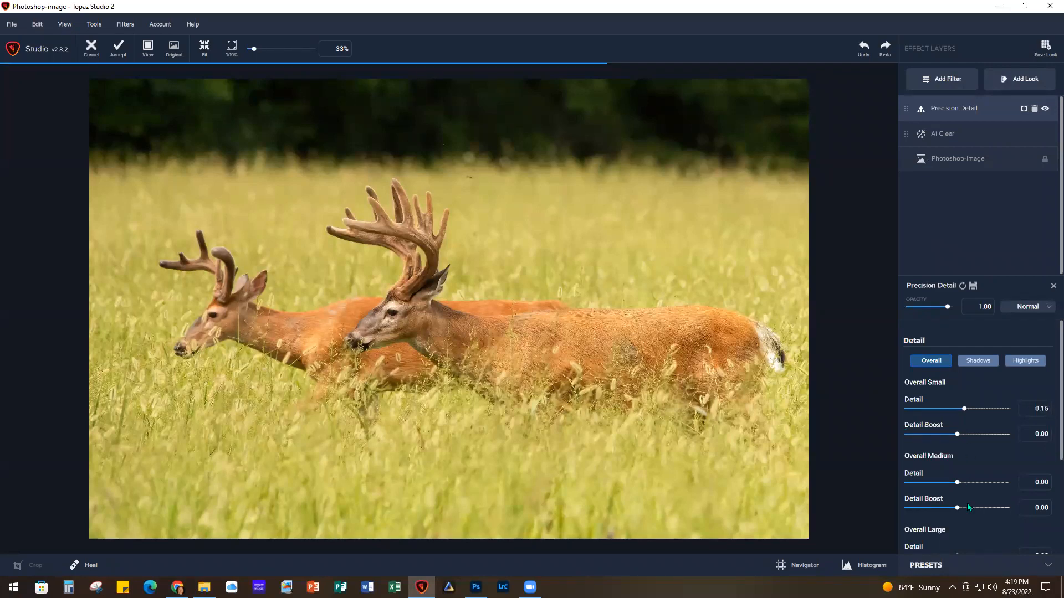
drag(957, 483, 966, 483)
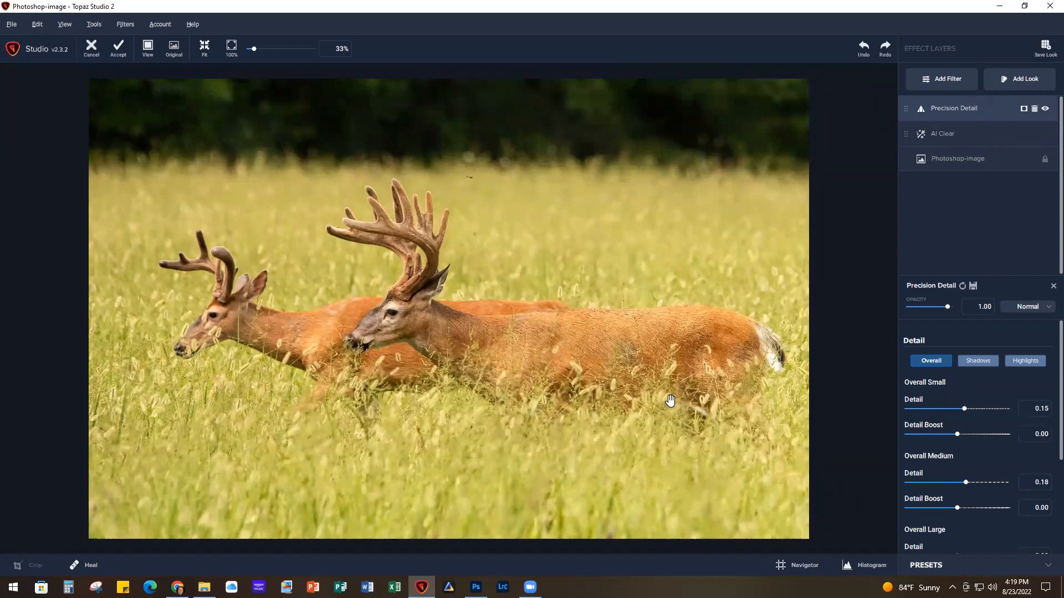
click(118, 50)
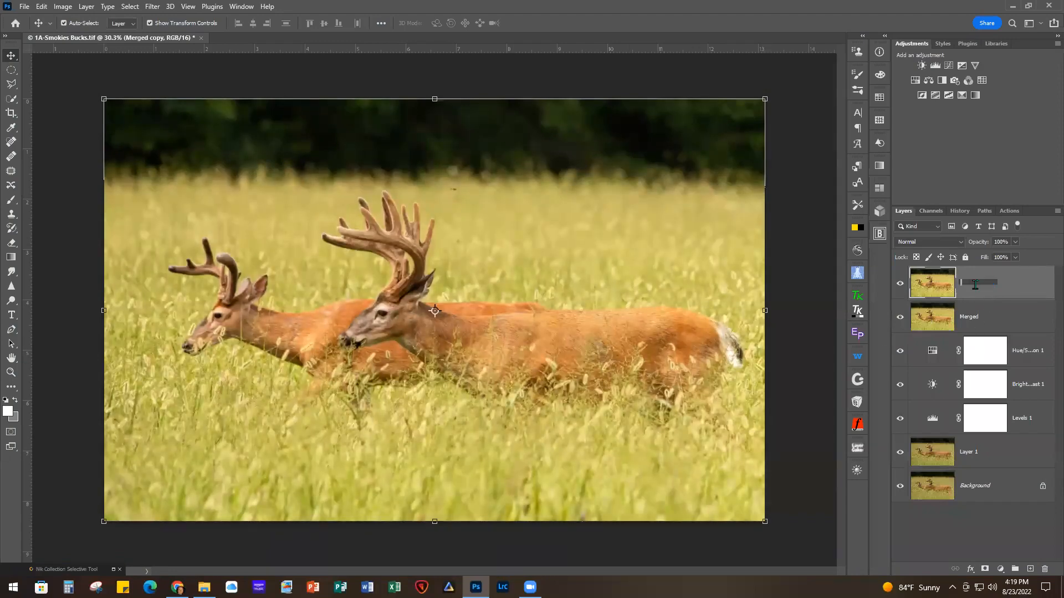
- Rename the filtered layer copy as "Topaz Ai Clear _ PrecDet"
text(Topaz)
text( Ai Clear)
text( Pred)
text(Det)
key(Return)
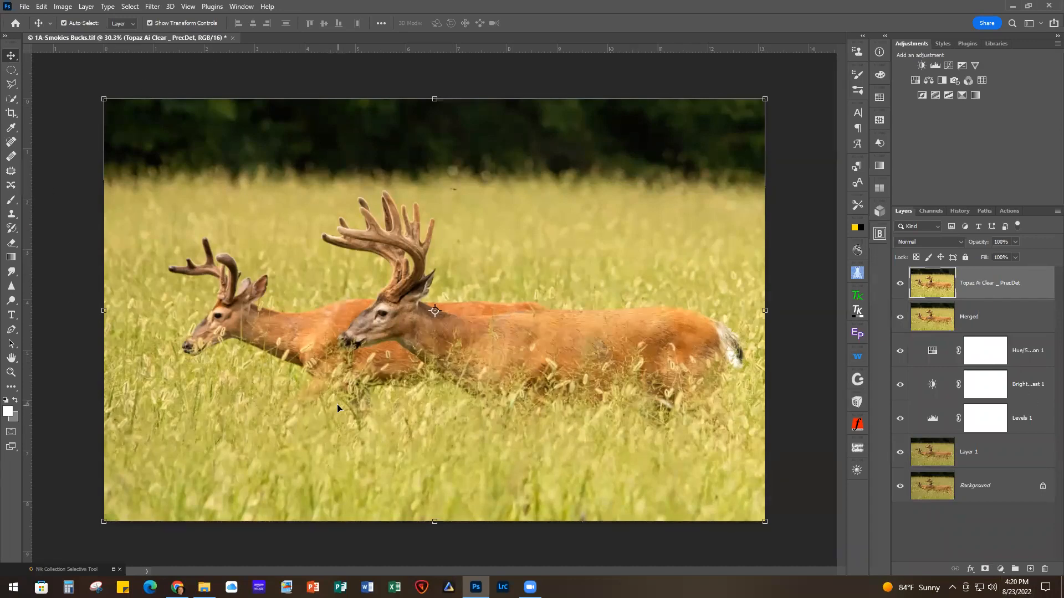
- Select the bucks with Select Subject, and add the front buck's body and rump using the Quick Selection tool at brush size 90
click(10, 100)
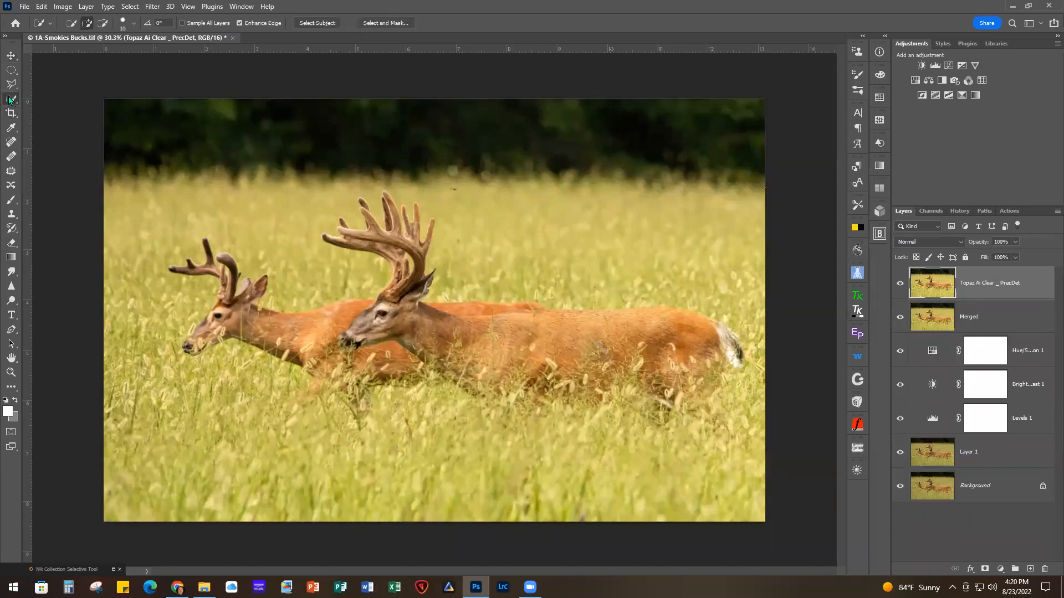
click(323, 23)
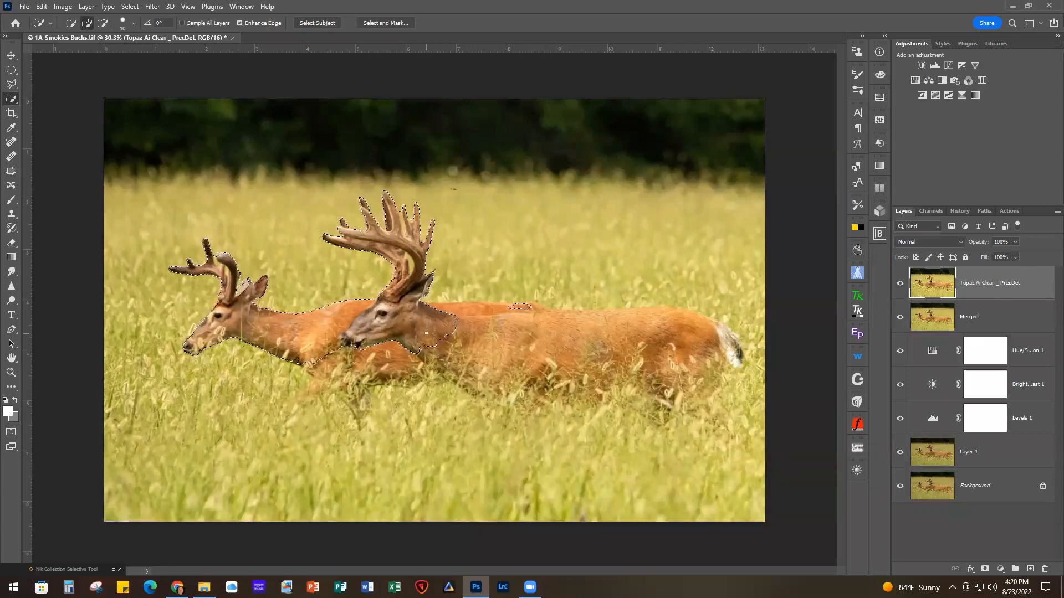
key(bracketright)
key(bracketright)
key(bracketright)
key(bracketright)
key(bracketright)
key(bracketright)
key(bracketright)
key(bracketright)
mouse_move(453, 314)
mouse_down()
mouse_move(579, 330)
mouse_move(680, 323)
mouse_move(730, 349)
mouse_up()
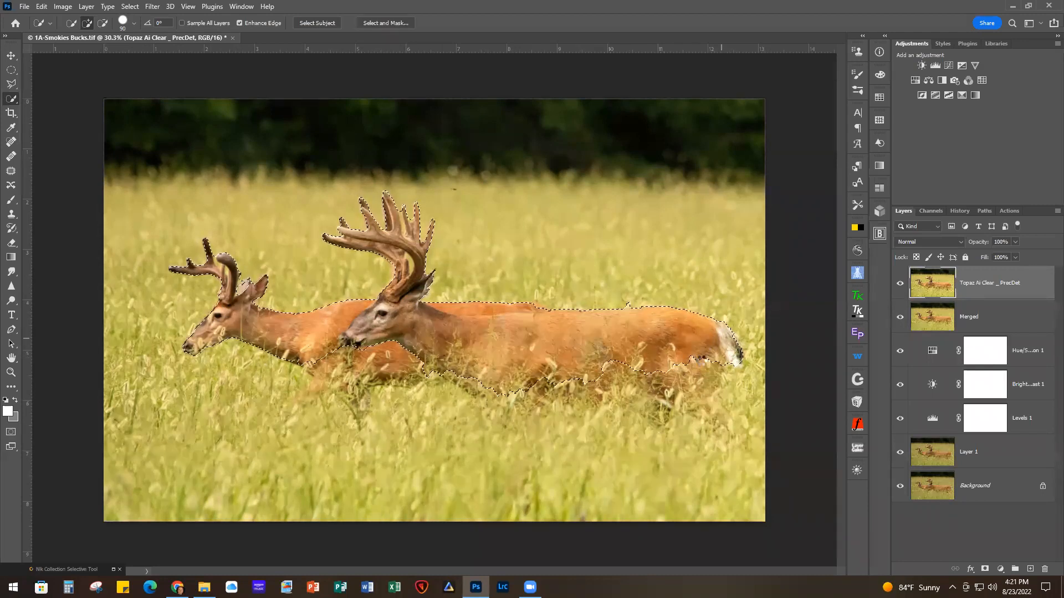
click(704, 356)
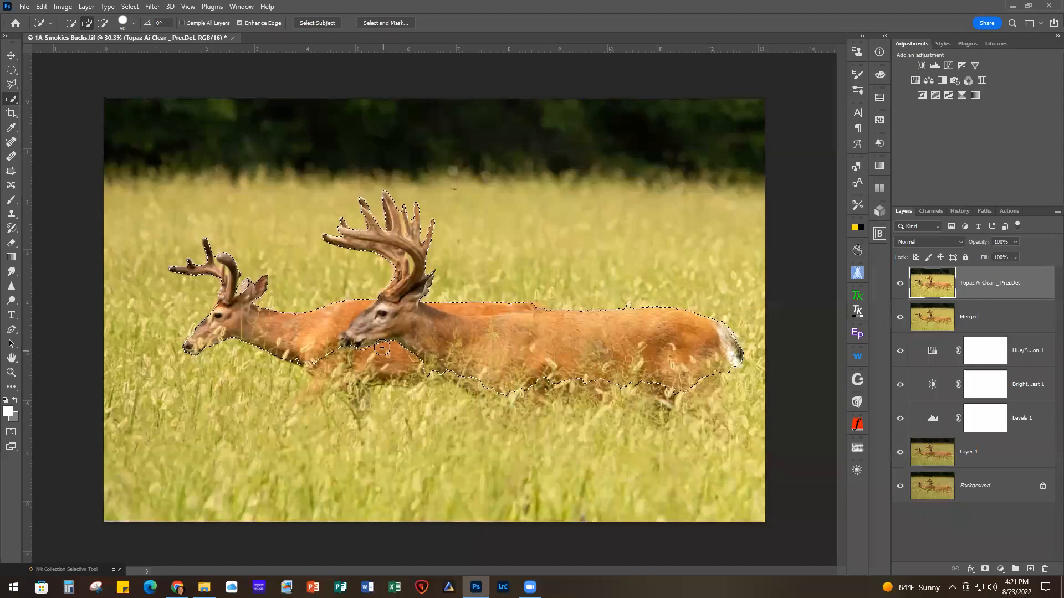
- Add the rear buck's chest below the front buck's head to the selection, and mask the Topaz layer with it
drag(371, 345, 401, 350)
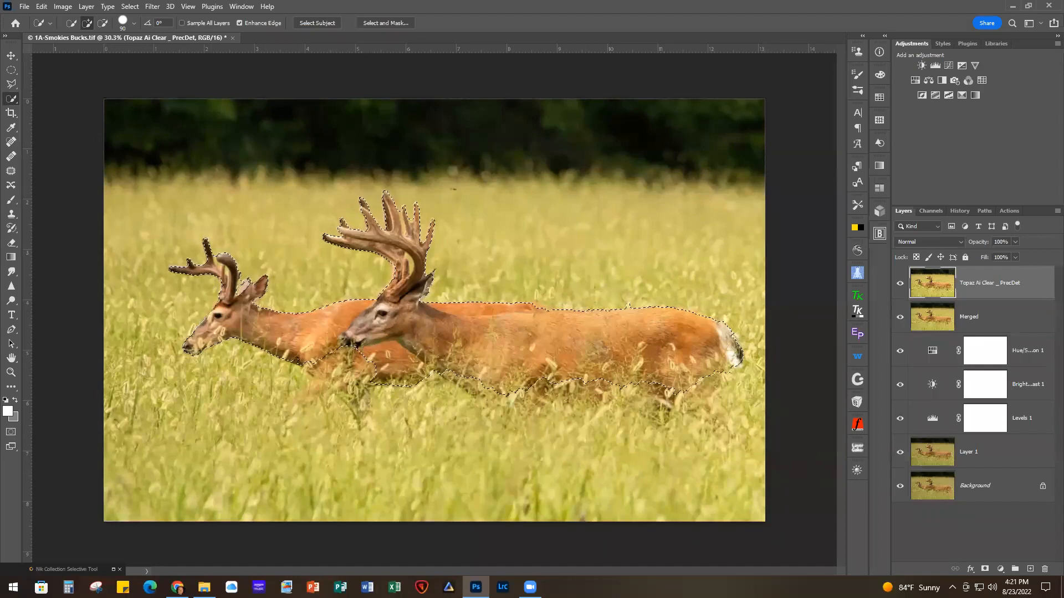
click(983, 569)
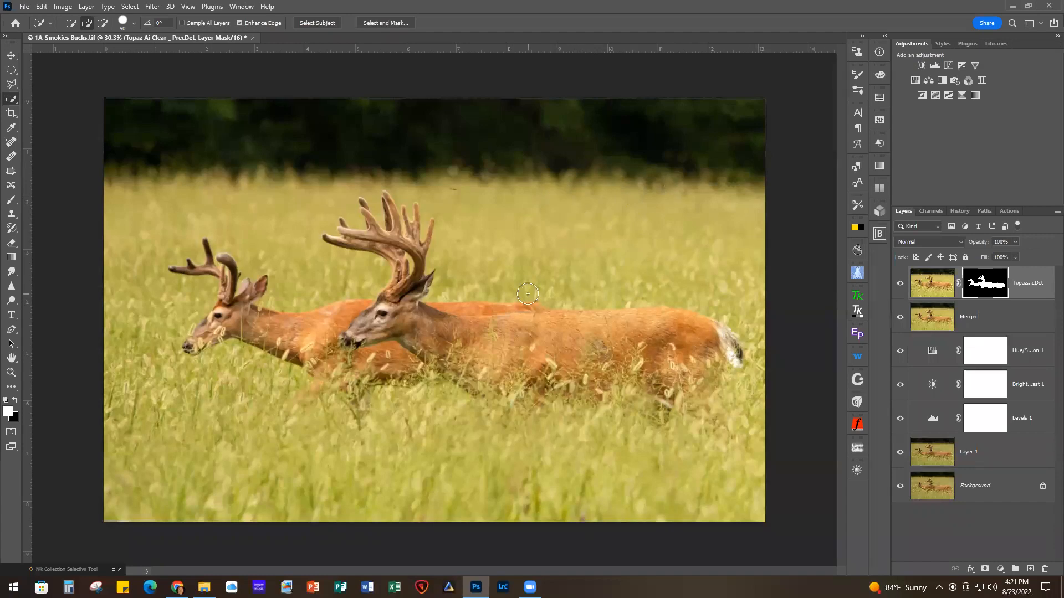
- Compare the bucks and background with the Topaz layer hidden and shown, and with its layer mask disabled and re-enabled
scroll(527, 294, up, 2)
drag(671, 220, 639, 254)
scroll(587, 309, up, 1)
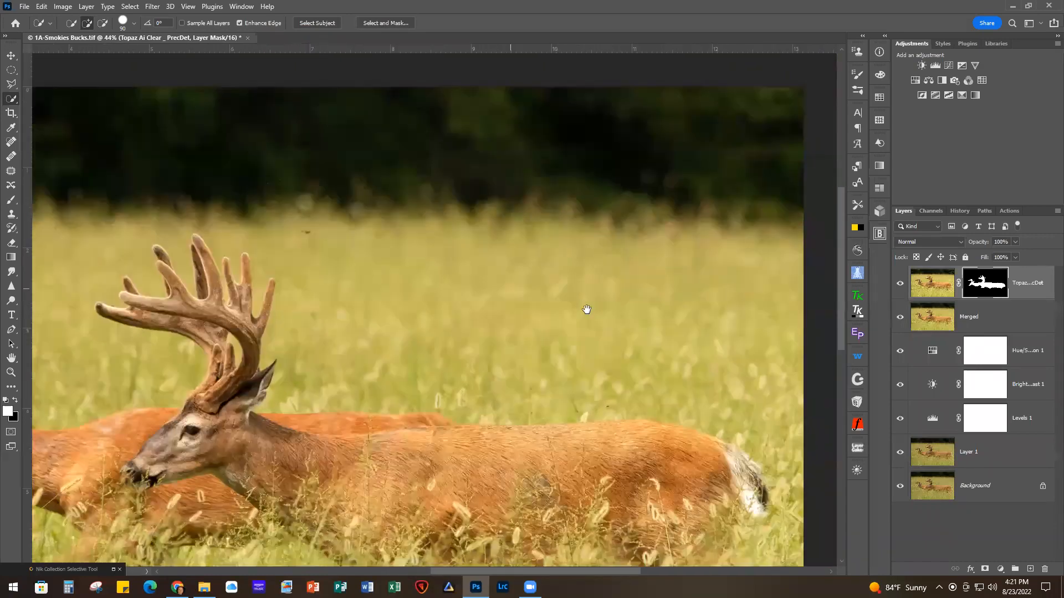
click(900, 286)
click(899, 285)
right_click(976, 285)
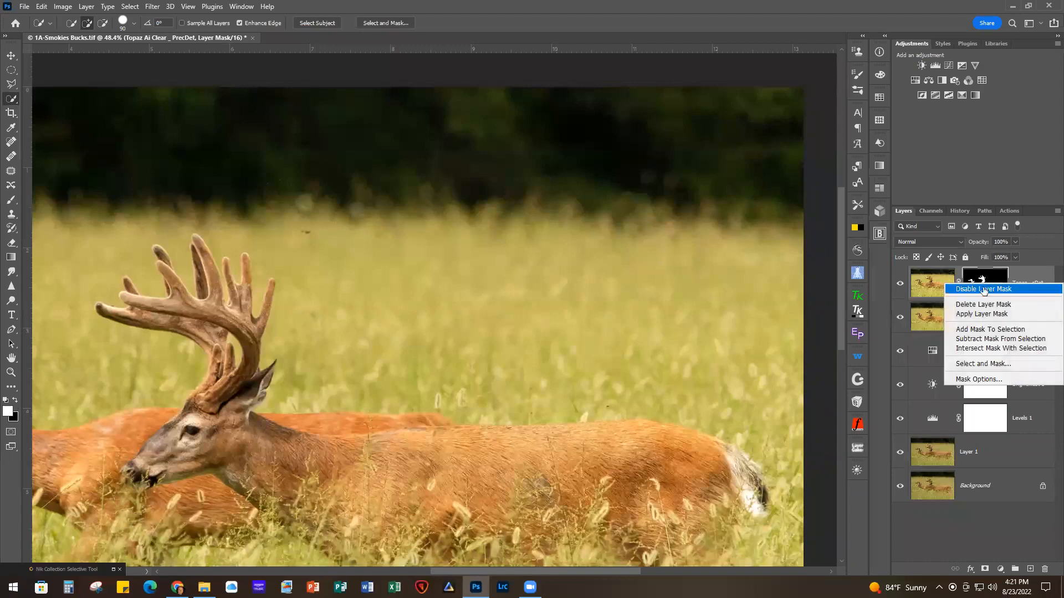
click(983, 289)
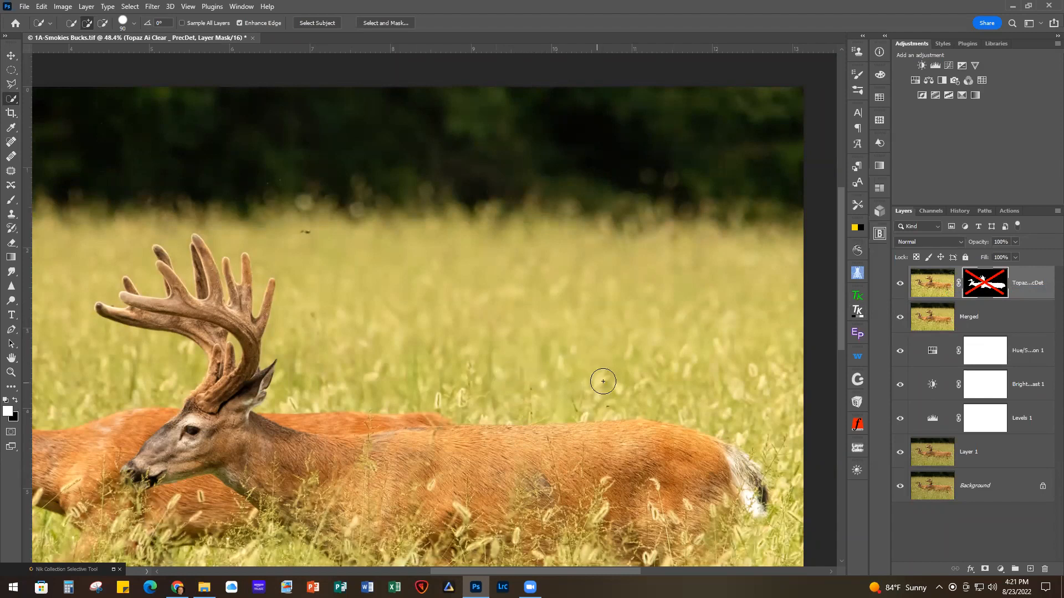
right_click(992, 289)
click(983, 292)
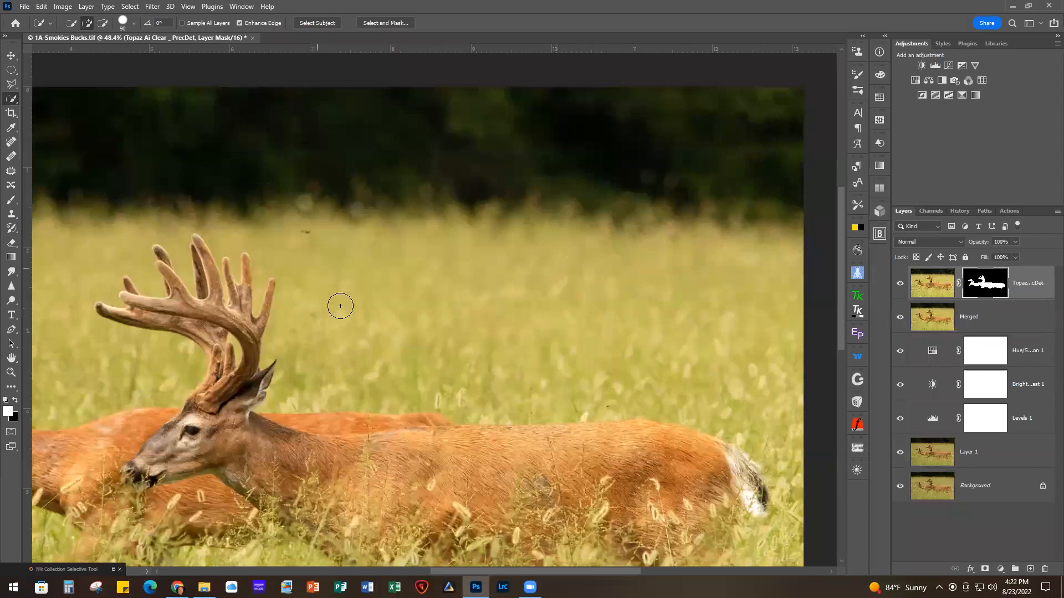
key(ctrl+0)
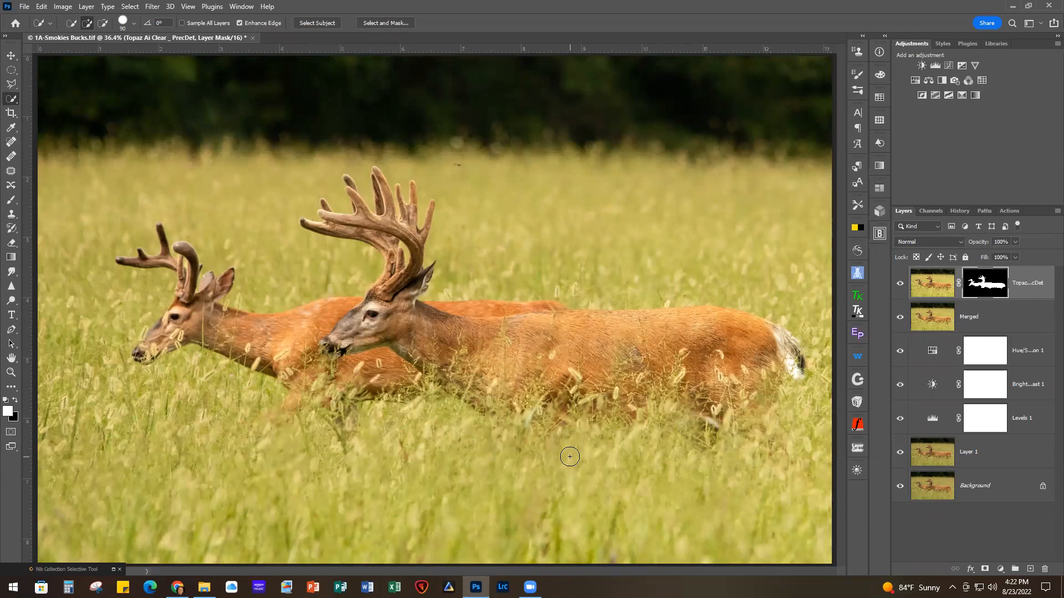
scroll(387, 485, down, 1)
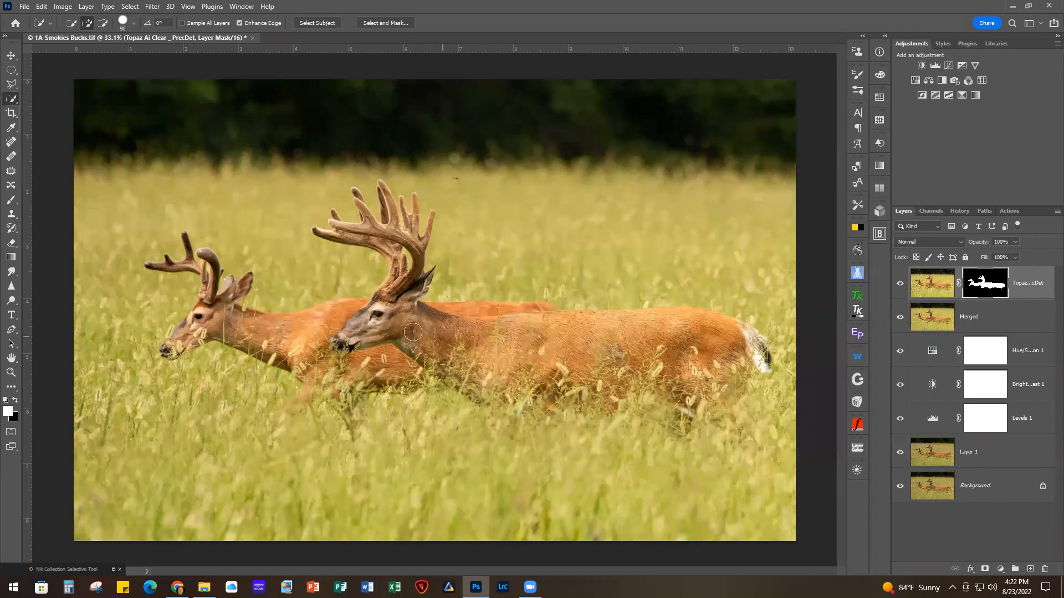
- Set up the Brush tool with the Soft Round tip at size 600
click(12, 200)
click(78, 25)
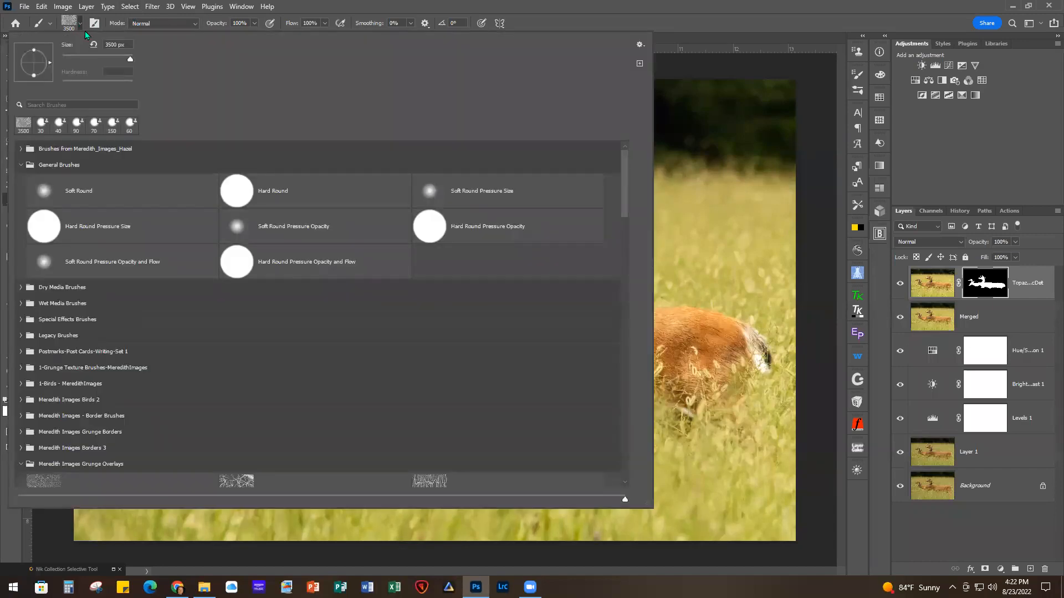
double_click(103, 199)
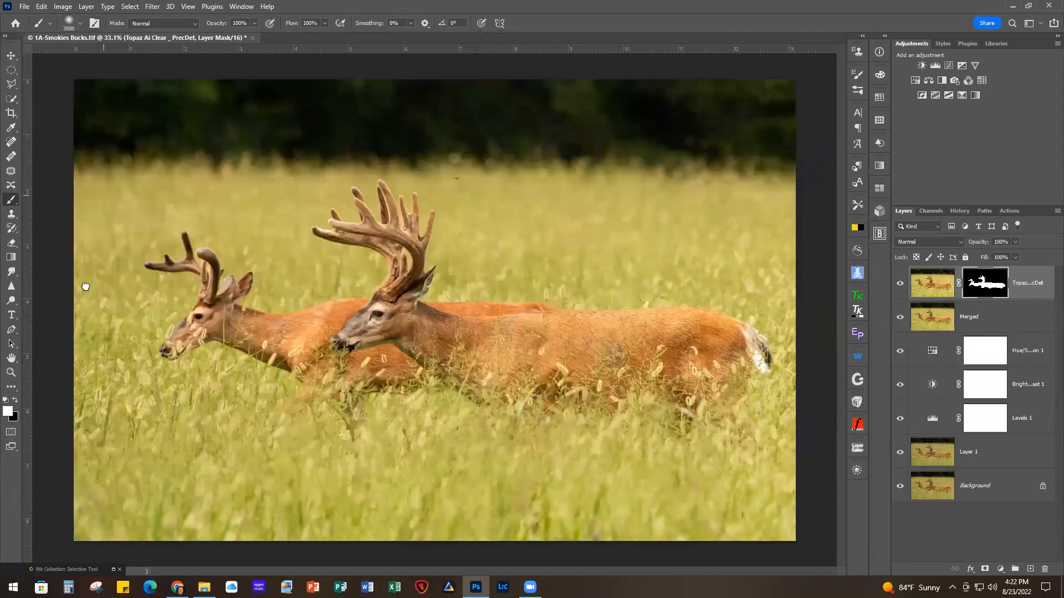
key(bracketleft)
key(bracketleft)
key(bracketleft)
key(bracketleft)
key(bracketleft)
key(bracketleft)
key(bracketleft)
key(bracketleft)
key(bracketleft)
key(bracketleft)
key(bracketleft)
key(bracketleft)
key(bracketleft)
key(bracketleft)
key(bracketleft)
key(bracketleft)
key(bracketleft)
key(bracketleft)
key(bracketleft)
- Set the foreground color to the grey #828282 and return to the Brush tool
click(12, 415)
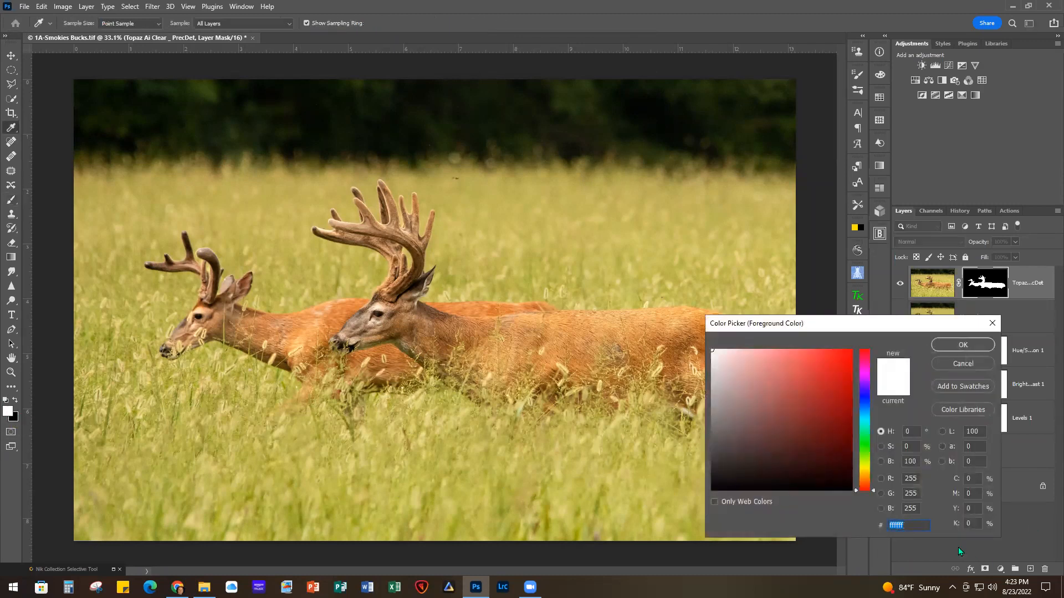
text(8282)
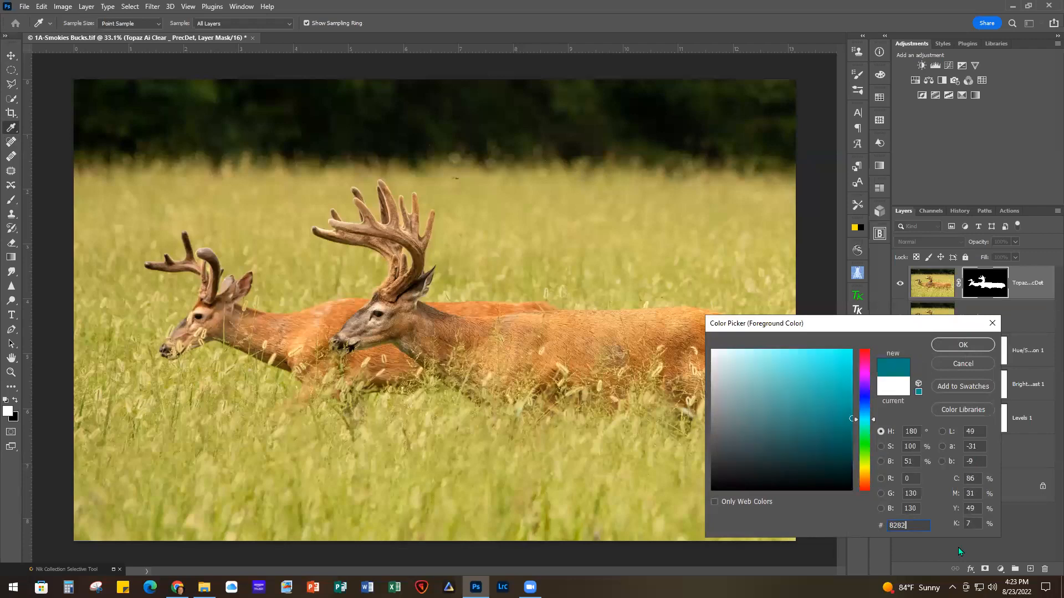
text(82)
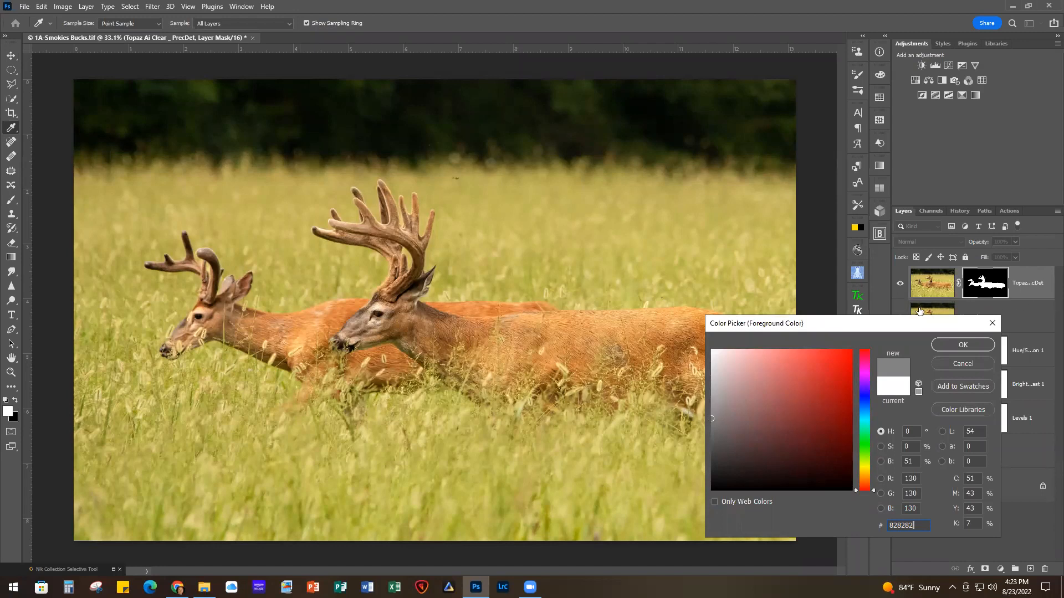
click(963, 345)
key(b)
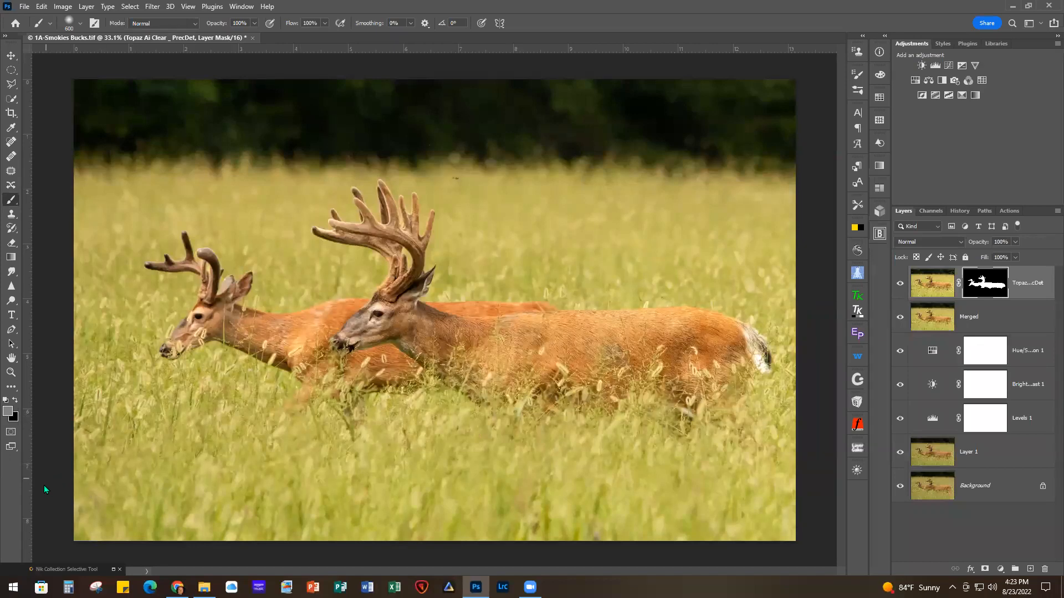
- Close the bucks image 1A-Smokies Bucks.tif
key(ctrl+minus)
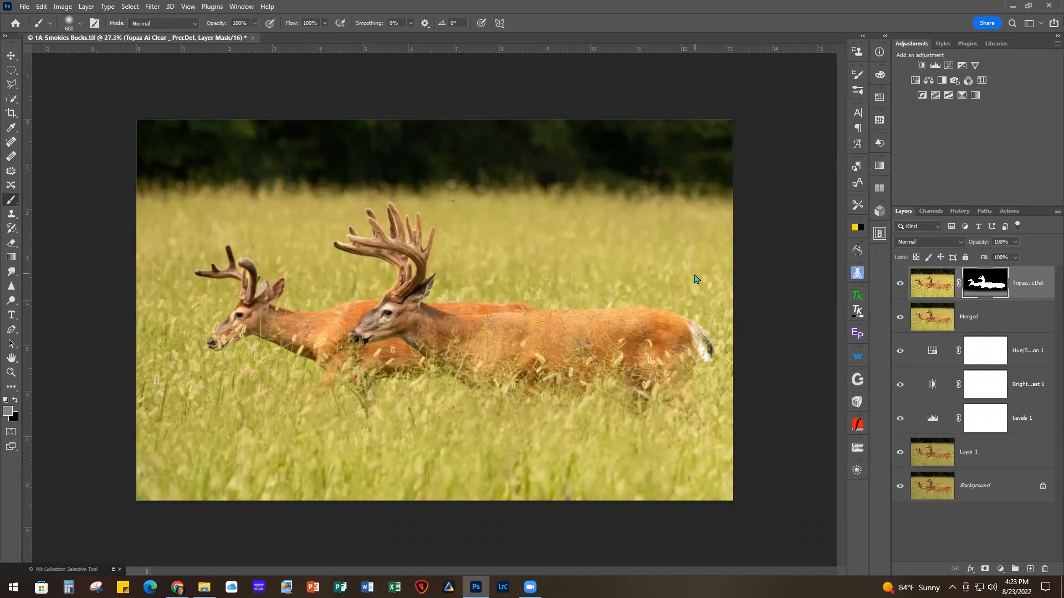
key(ctrl+plus)
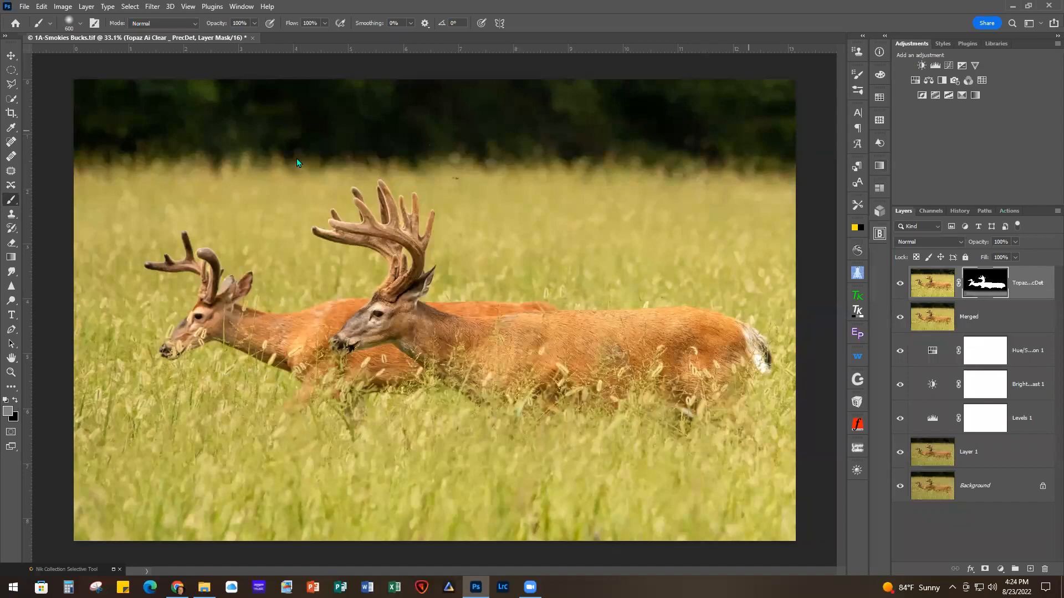
click(24, 7)
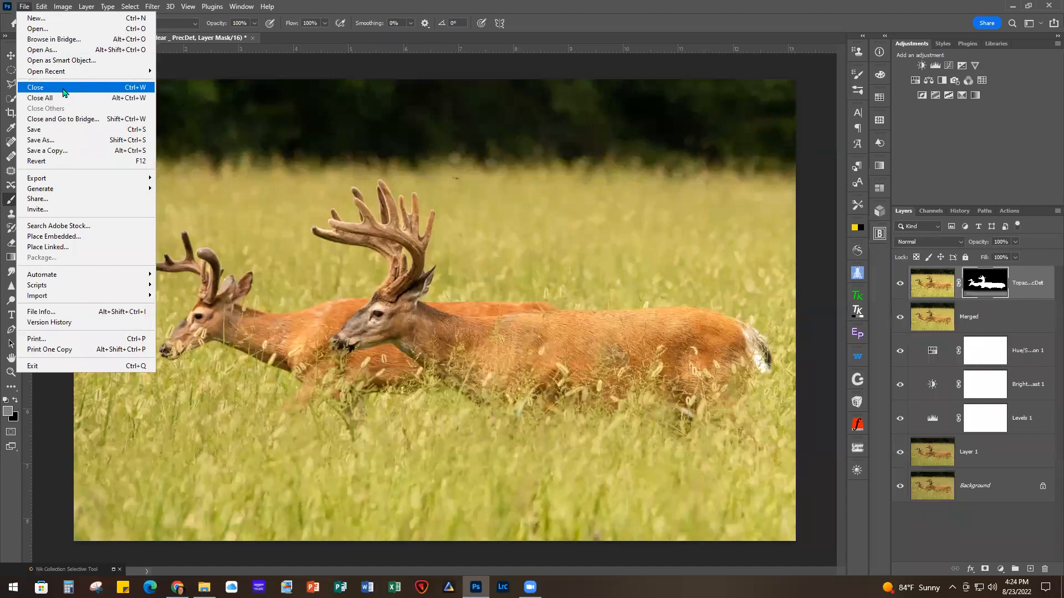
click(62, 88)
click(527, 218)
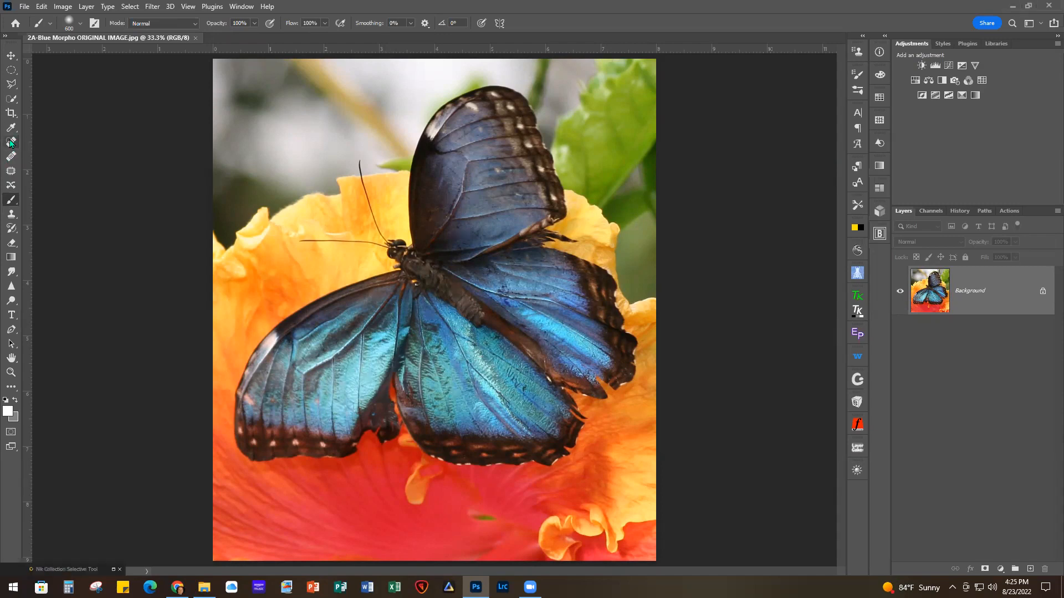
- Select the butterfly with Select Subject, and subtract the yellow petal beside the upper wings using the Quick Selection tool at size 90
click(12, 99)
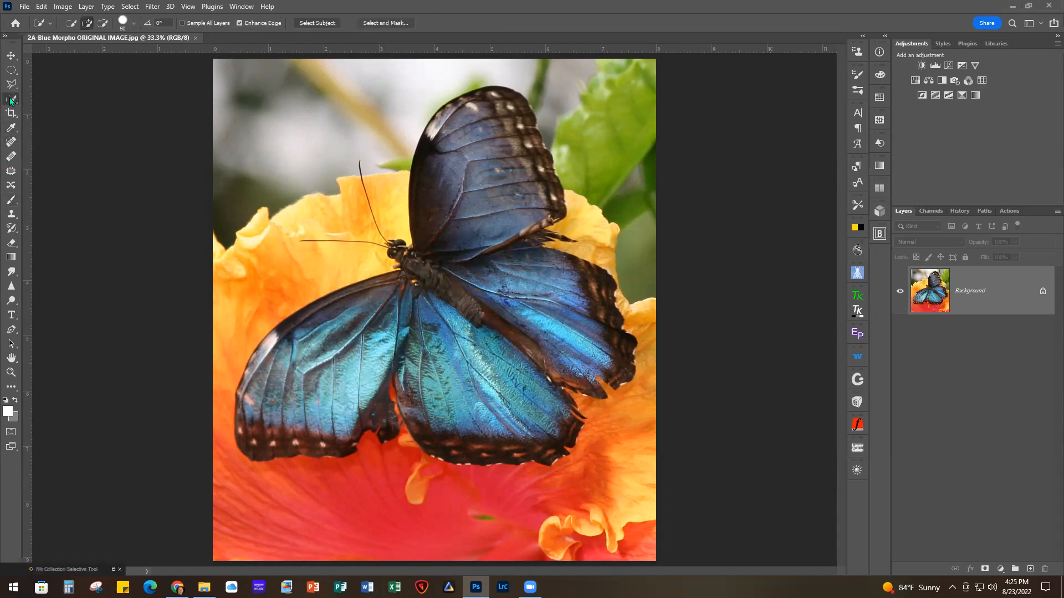
click(312, 23)
key(alt)
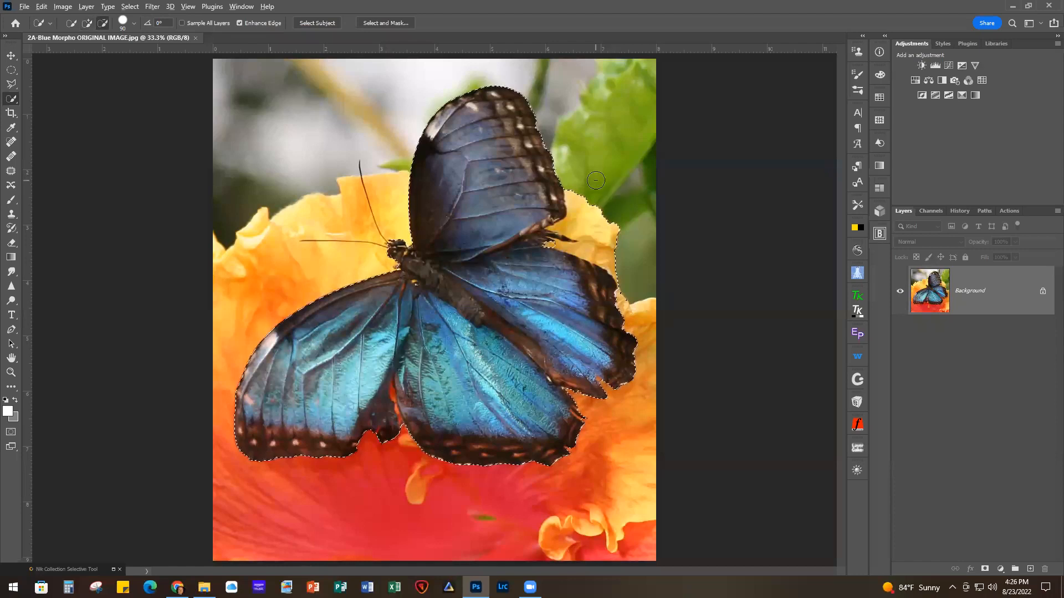
mouse_move(583, 212)
mouse_down()
mouse_move(605, 244)
mouse_move(624, 226)
mouse_up()
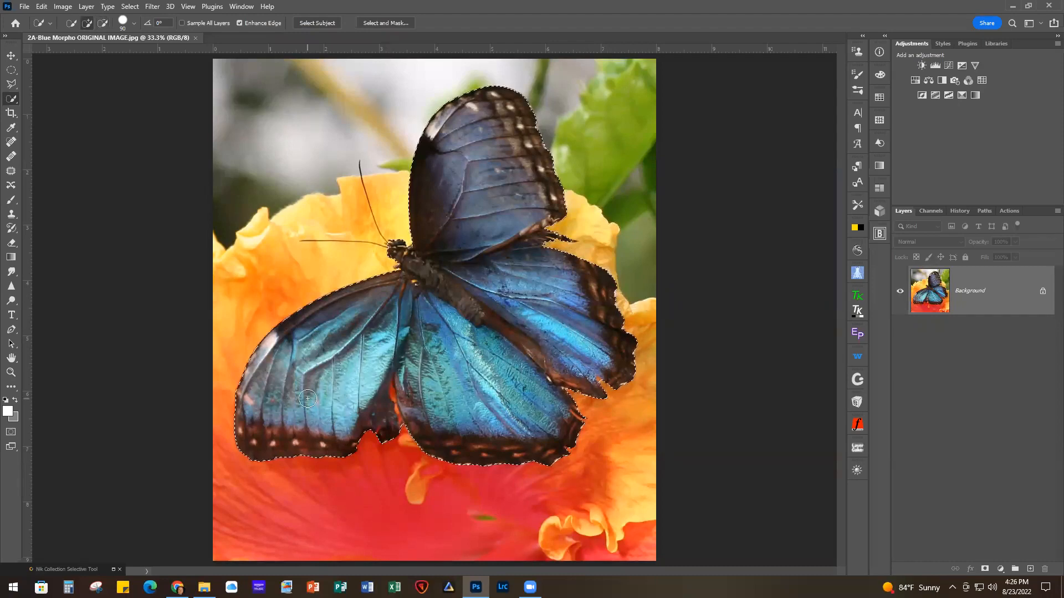
- Reduce the Quick Selection brush to 20 and subtract the narrow red flower gap between the two lower wings from the butterfly selection
scroll(429, 513, up, 2)
scroll(429, 512, up, 3)
key(bracketleft)
key(bracketleft)
key(bracketleft)
key(bracketleft)
key(bracketleft)
key(bracketleft)
key(bracketleft)
key(bracketleft)
key(bracketleft)
key(bracketleft)
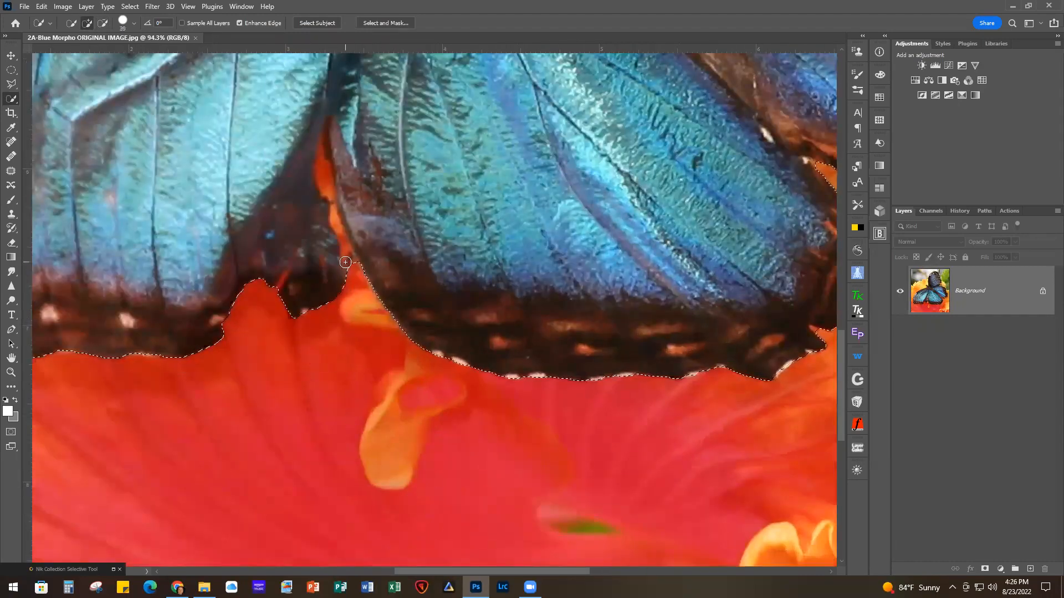
drag(352, 266, 320, 166)
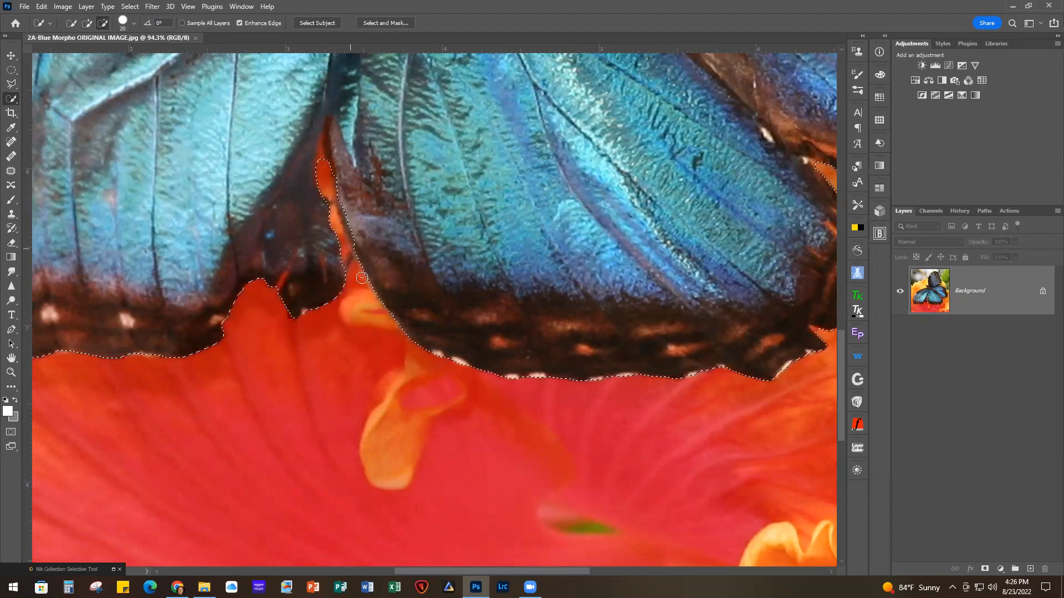
click(322, 152)
drag(322, 153, 325, 142)
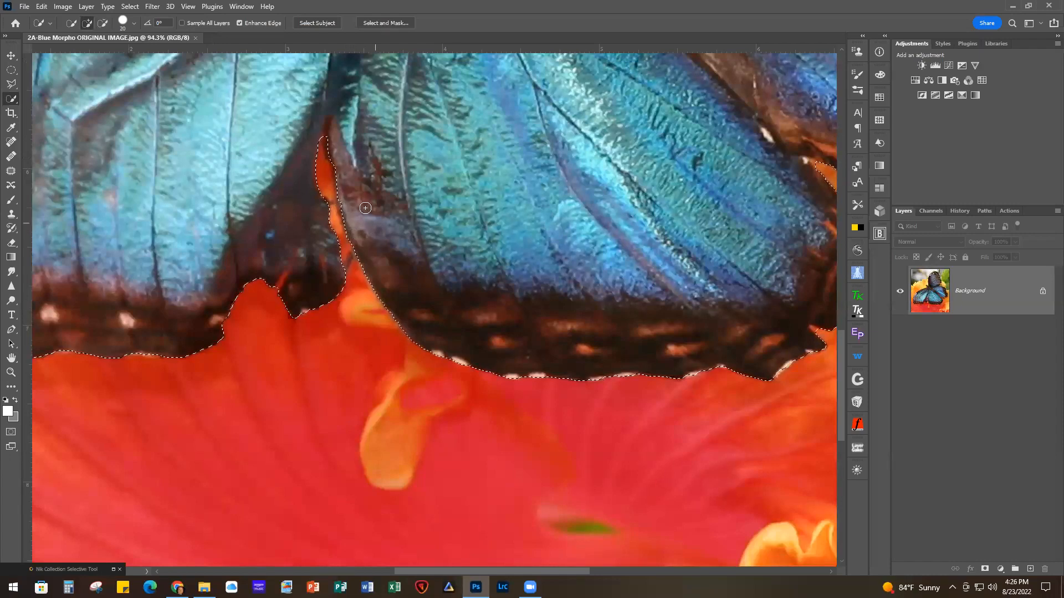
- Copy the selected butterfly to a new layer and hide the Background layer
scroll(551, 330, down, 3)
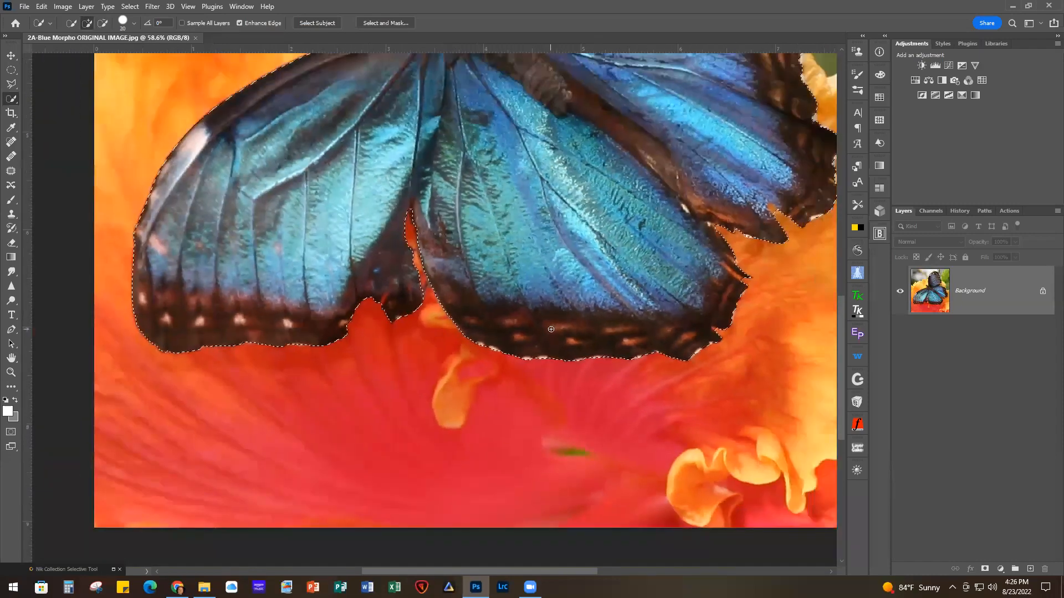
scroll(550, 329, down, 4)
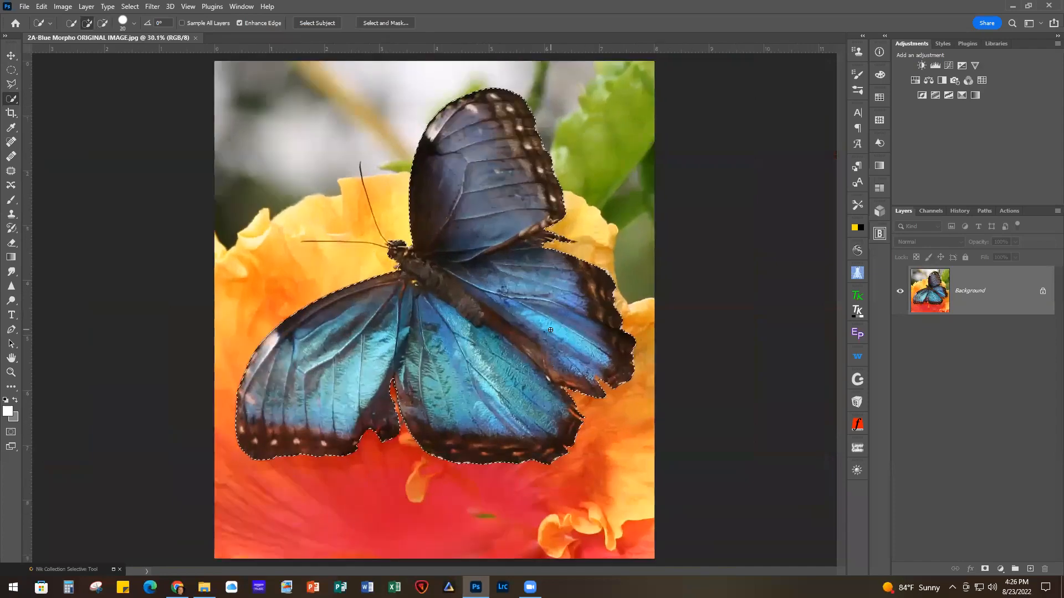
scroll(477, 308, up, 2)
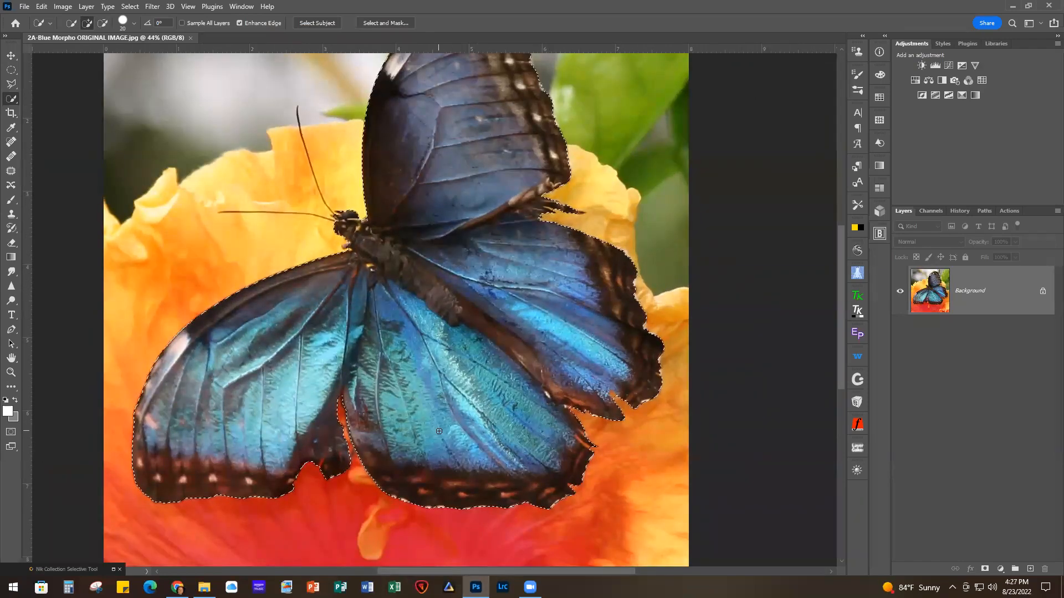
scroll(439, 431, down, 1)
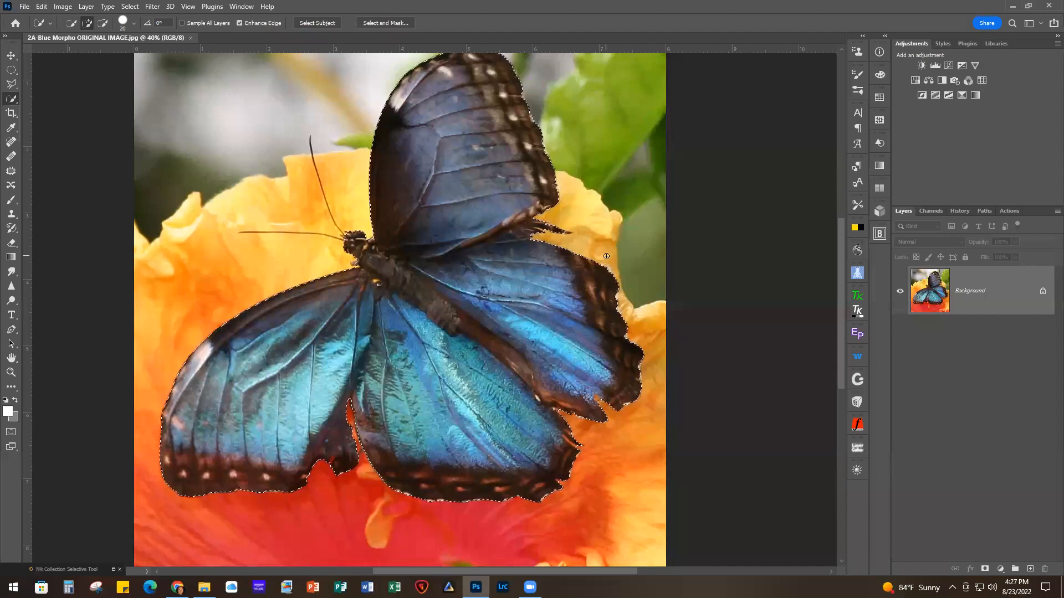
key(ctrl+j)
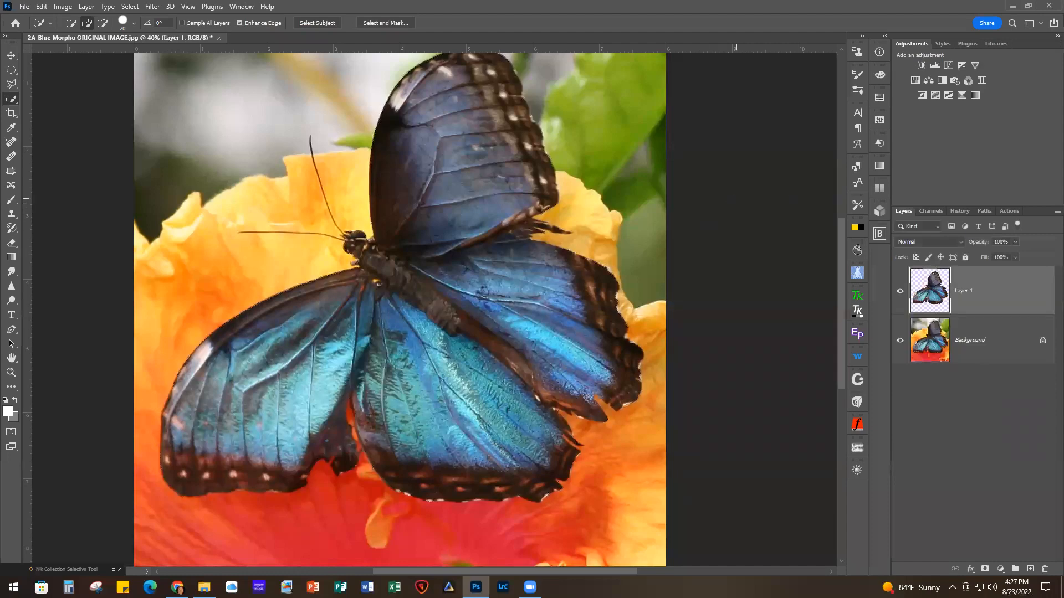
click(900, 340)
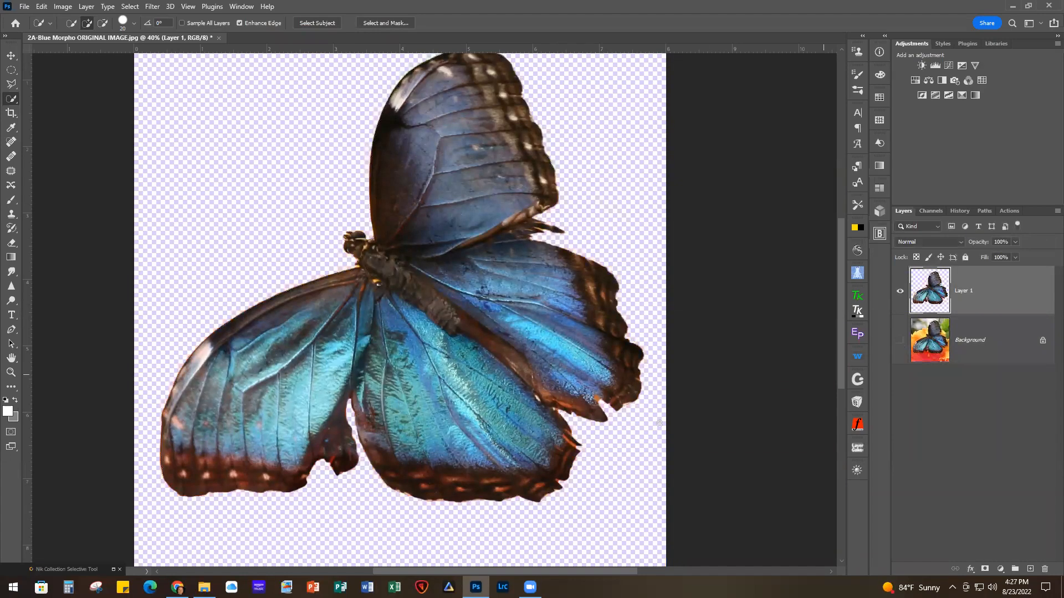
scroll(406, 400, up, 2)
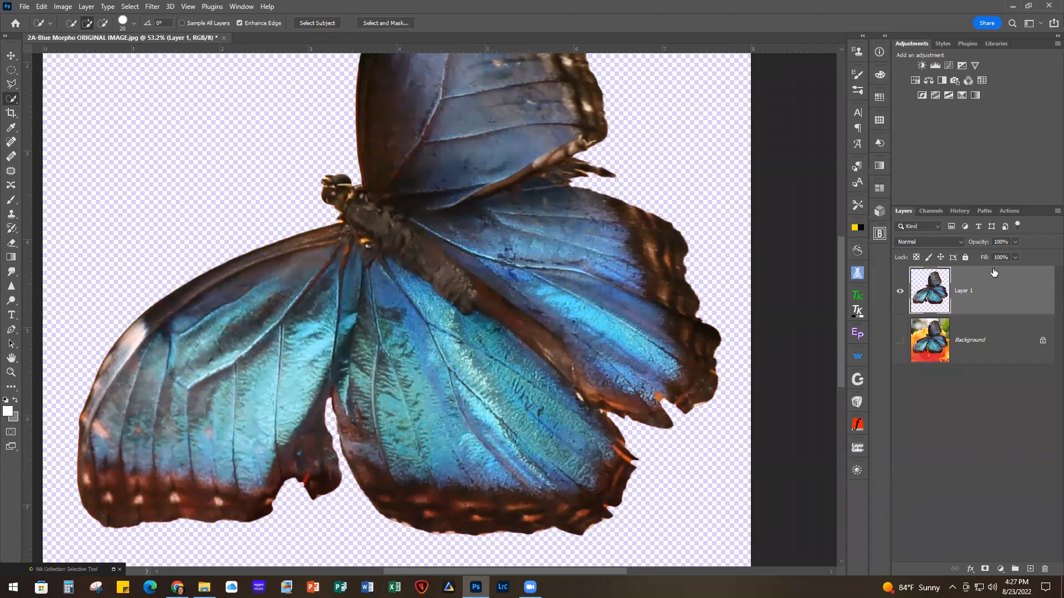
- Delete the butterfly layer, and undo back to the active butterfly selection on the Background layer
click(1044, 570)
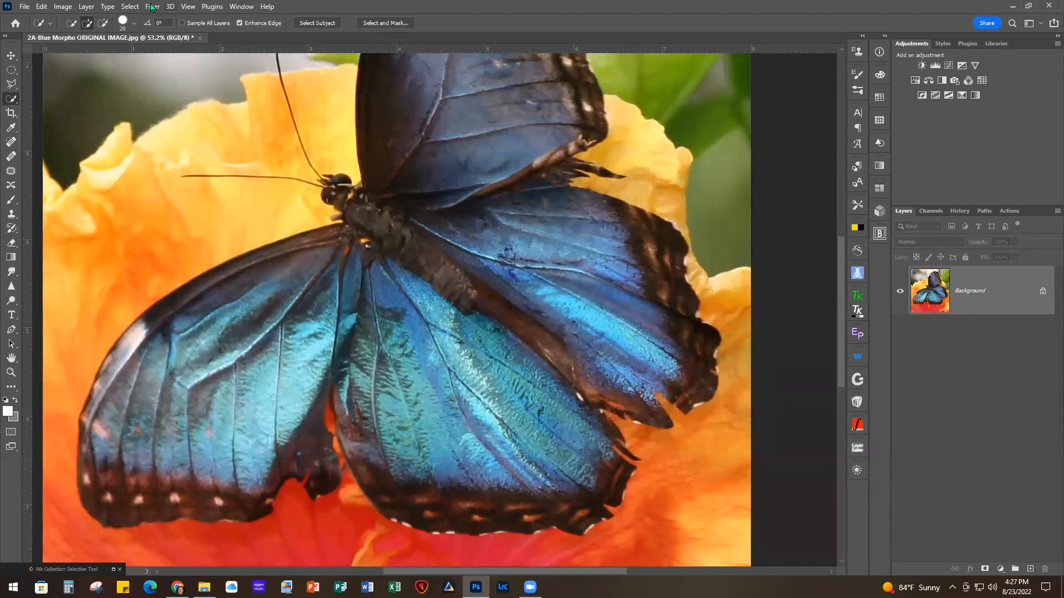
click(130, 6)
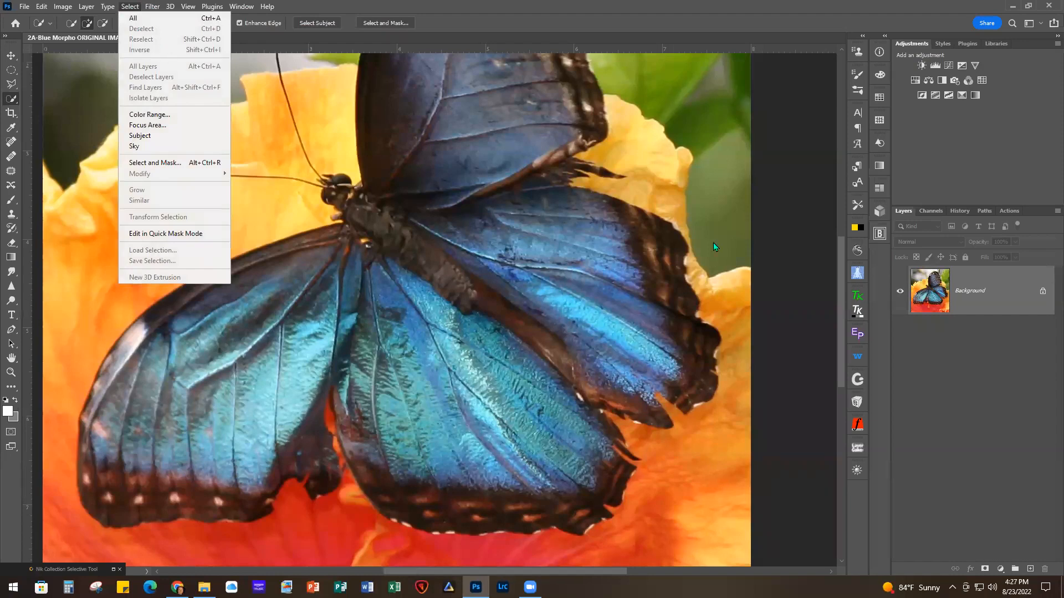
click(973, 298)
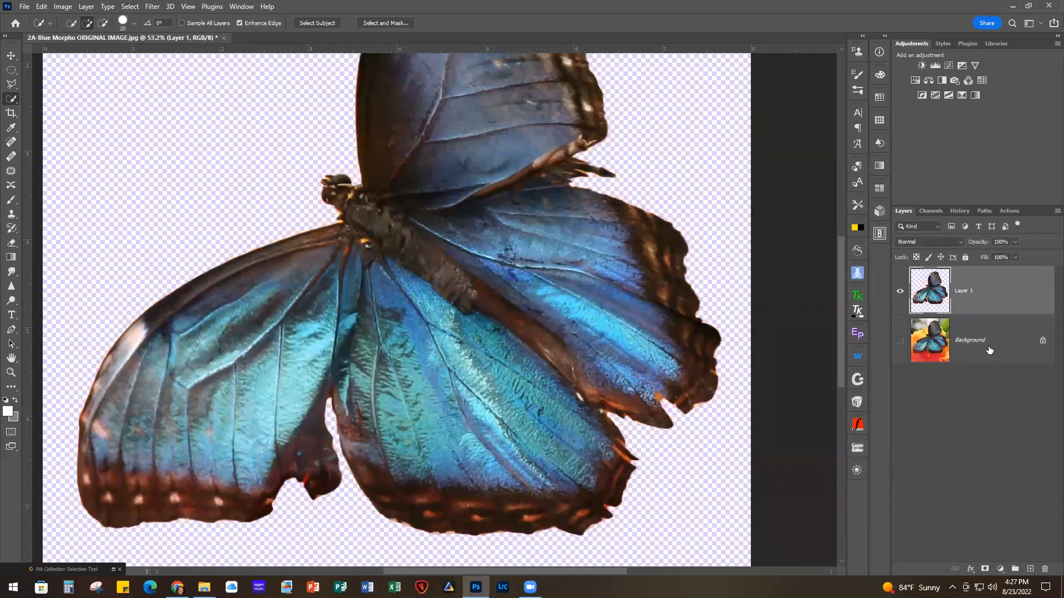
key(ctrl+z)
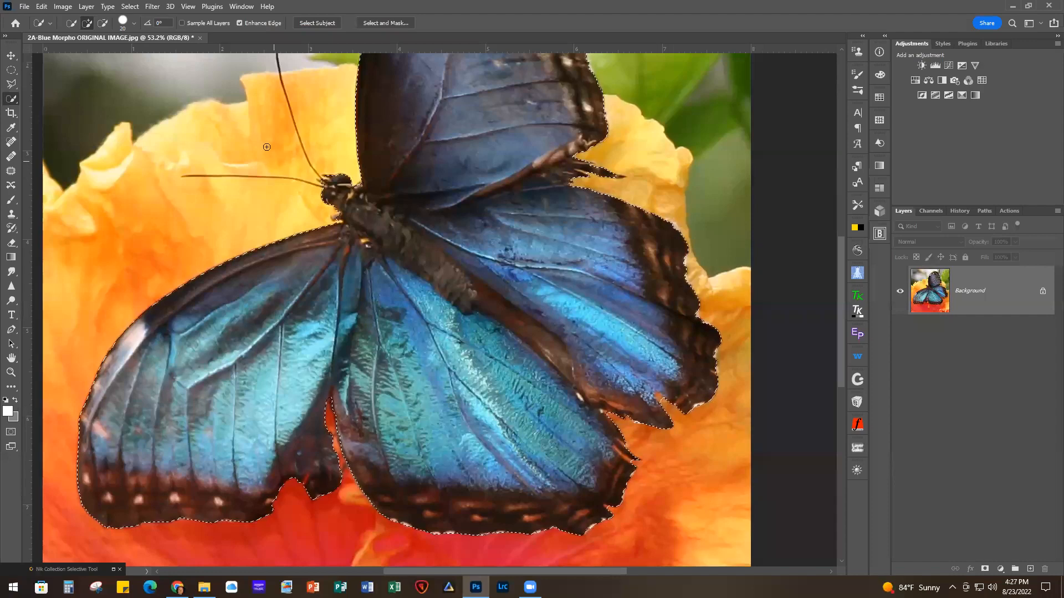
- Contract the butterfly selection by 2 pixels
click(130, 6)
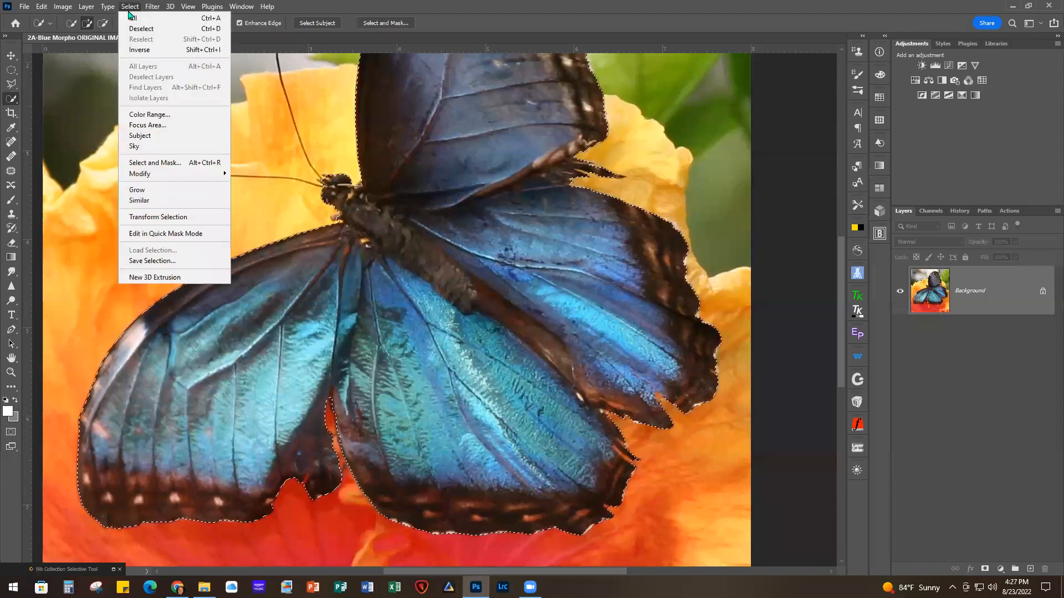
mouse_move(166, 173)
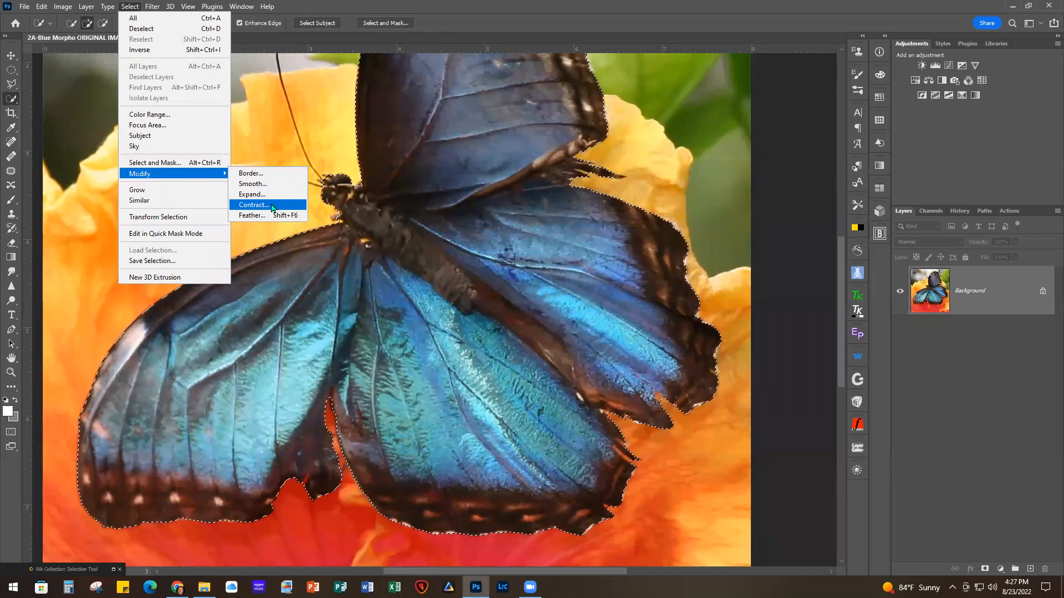
click(253, 205)
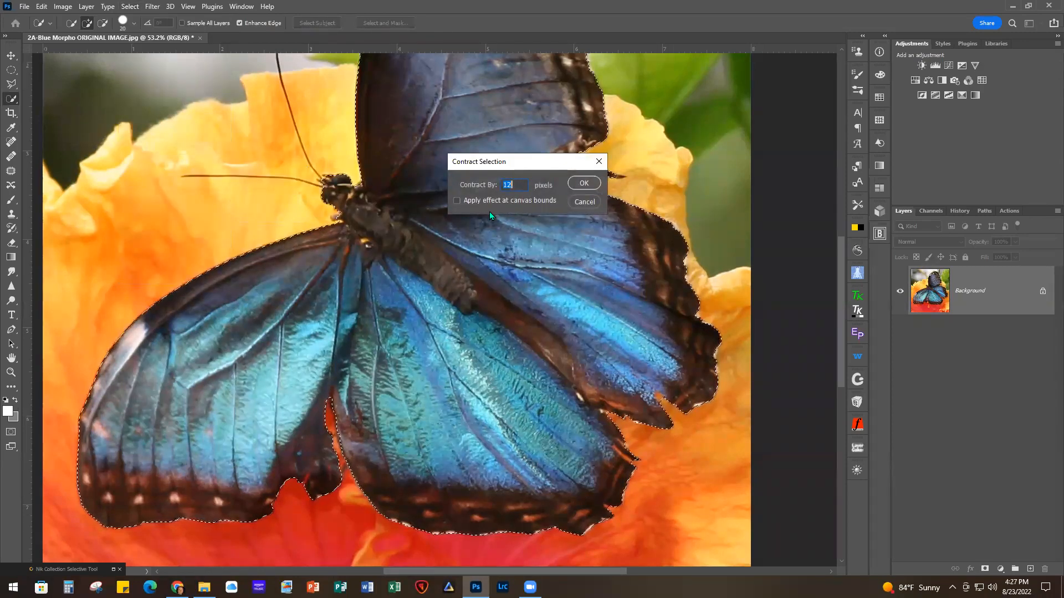
text(2)
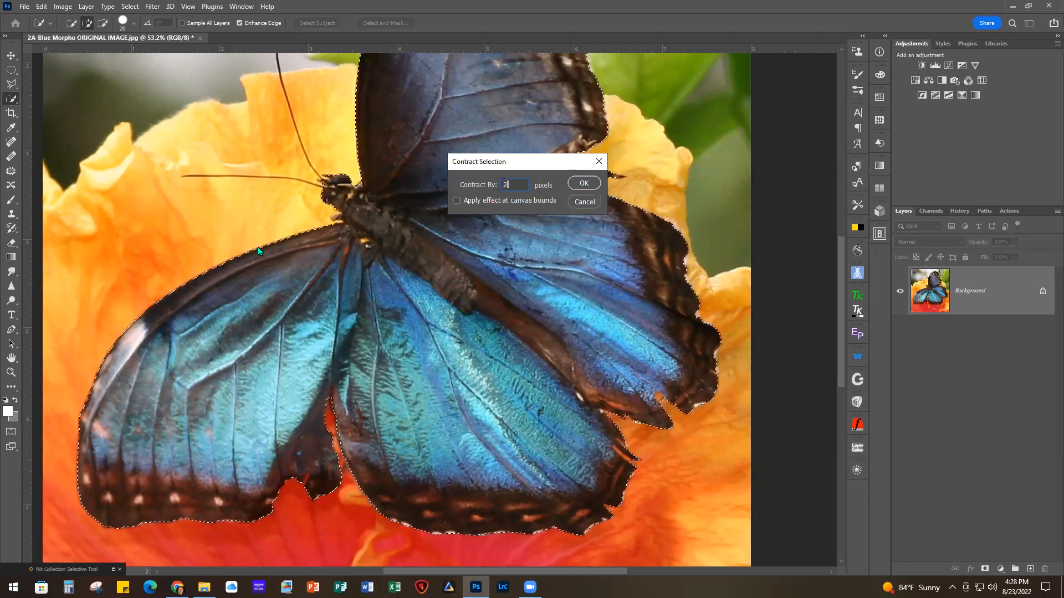
click(584, 184)
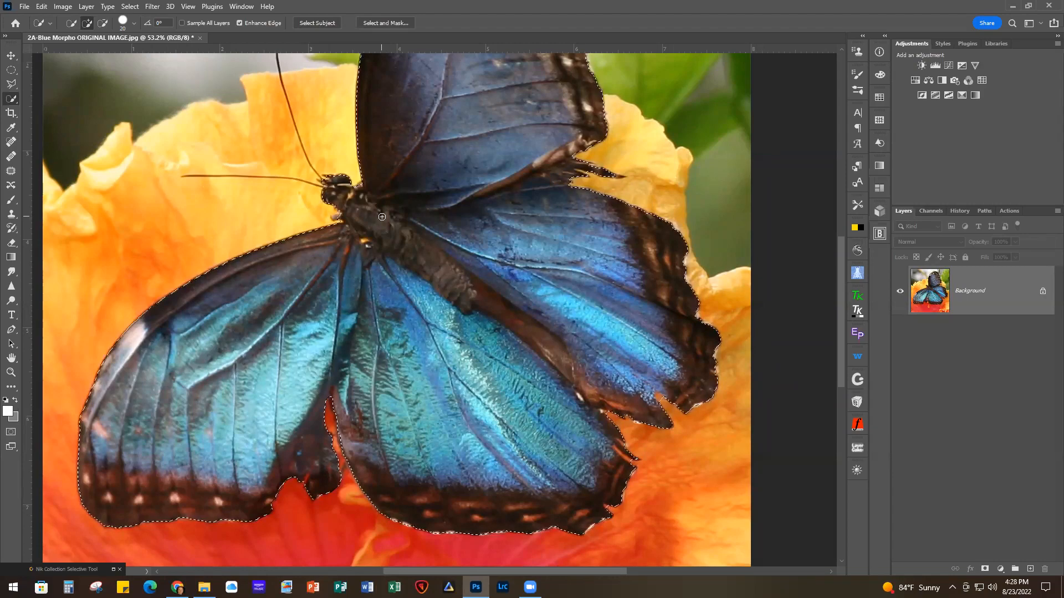
- Reduce the Quick Selection brush to 7 px and add the tip and base of the horizontal antenna to the butterfly selection
drag(431, 245, 591, 390)
scroll(593, 391, up, 1)
scroll(593, 391, up, 6)
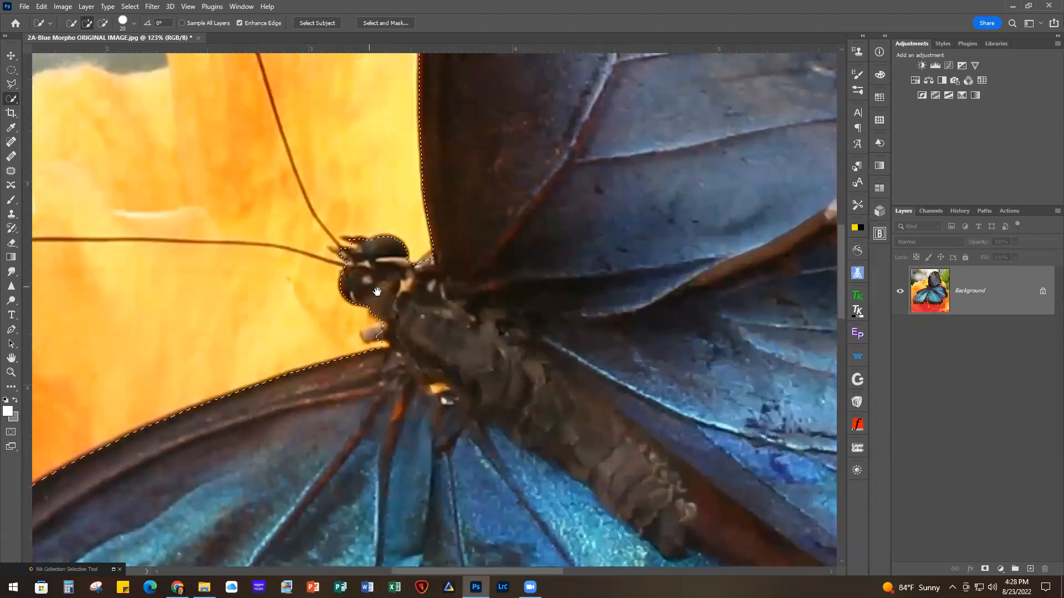
drag(378, 295, 620, 339)
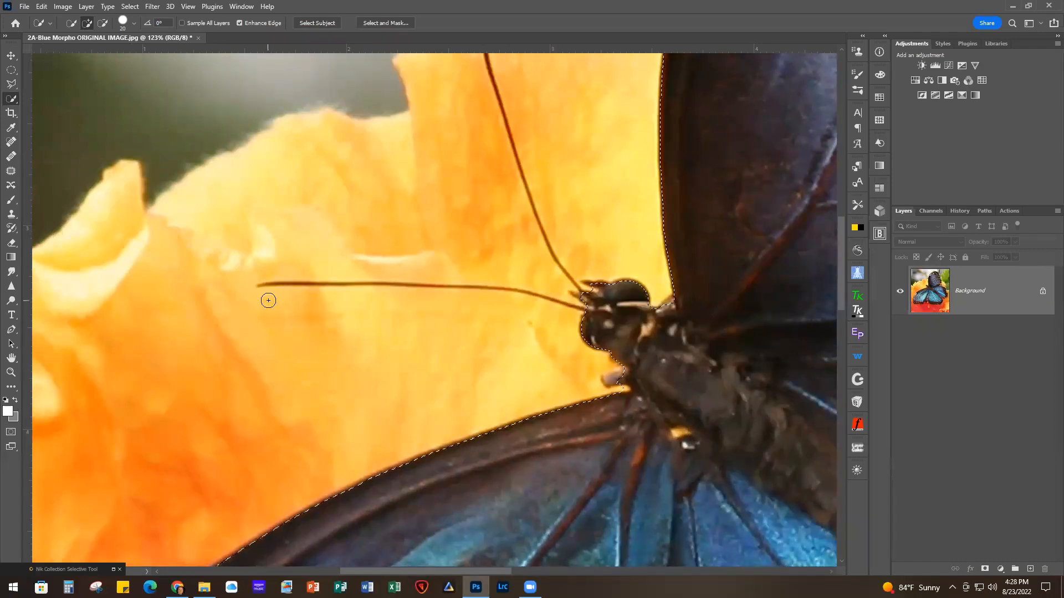
key(bracketleft)
key(bracketleft)
drag(261, 285, 337, 284)
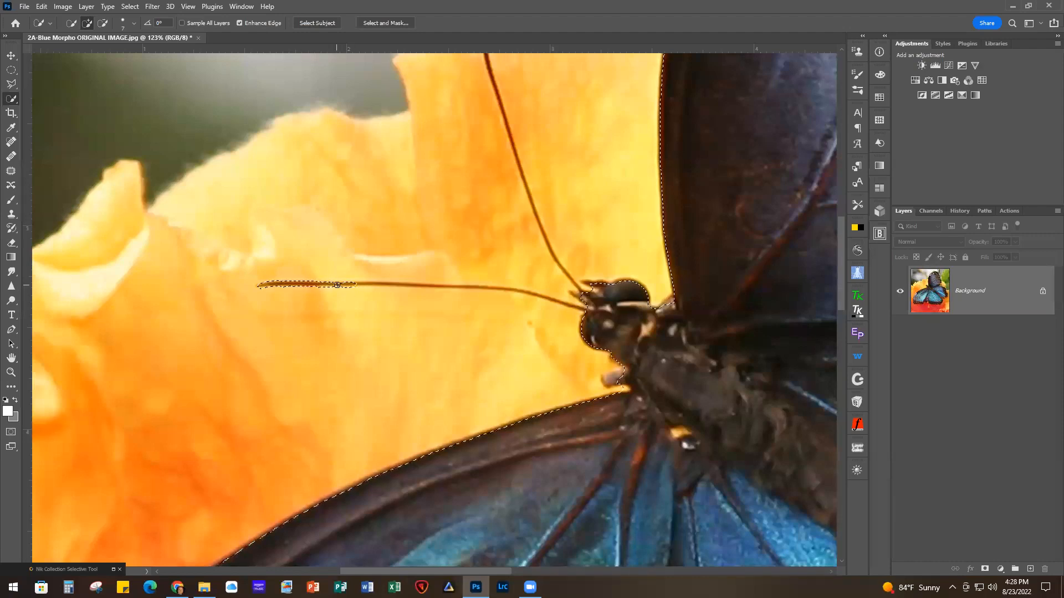
click(561, 304)
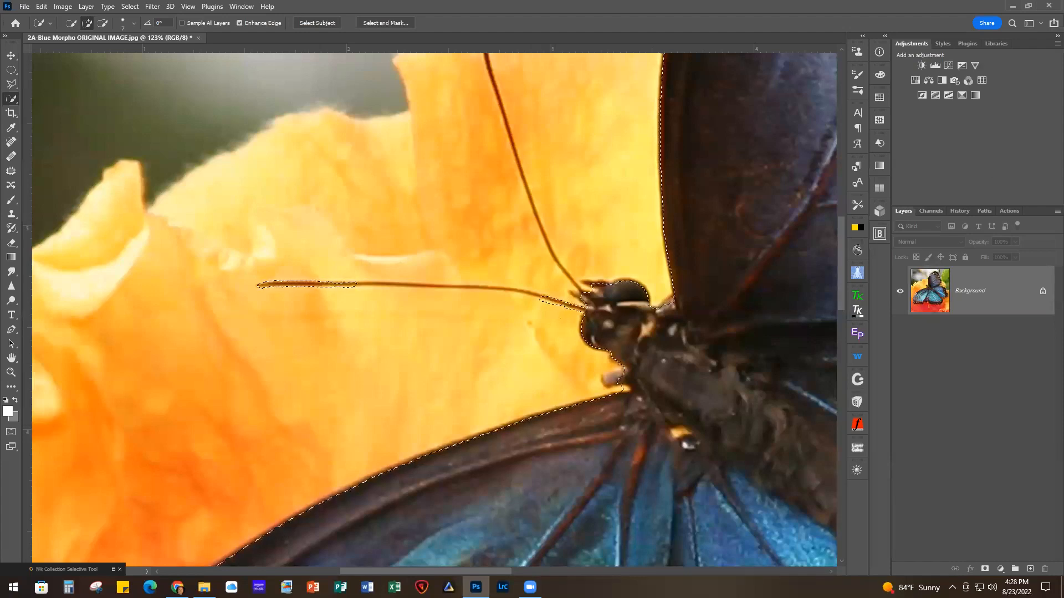
- Switch to the finished 2C-Blue Morpho composite and examine its artwork and layer stack down to the Background layer
key(alt+Tab)
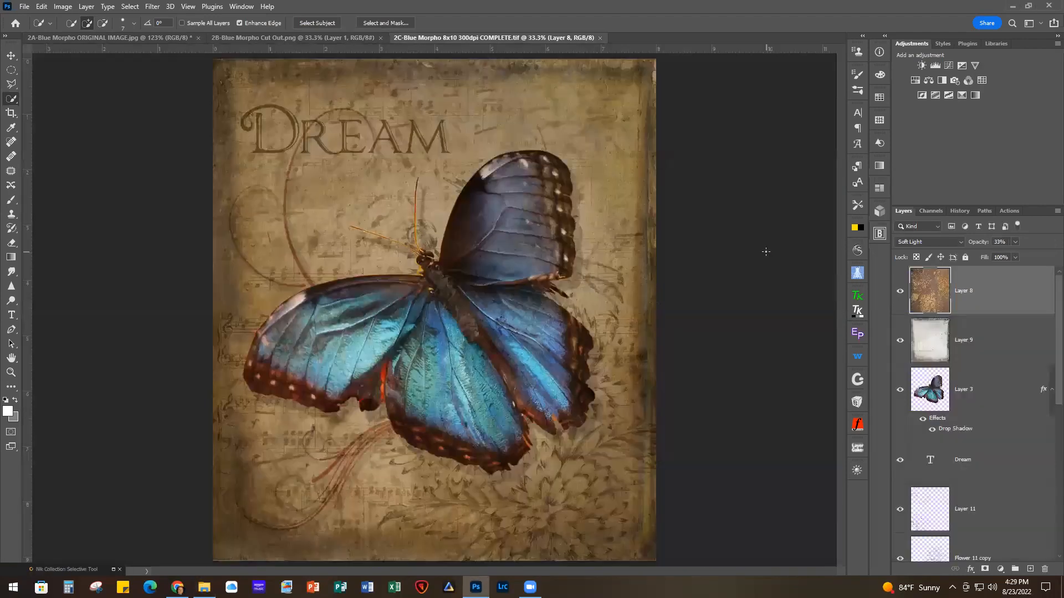
scroll(750, 273, down, 1)
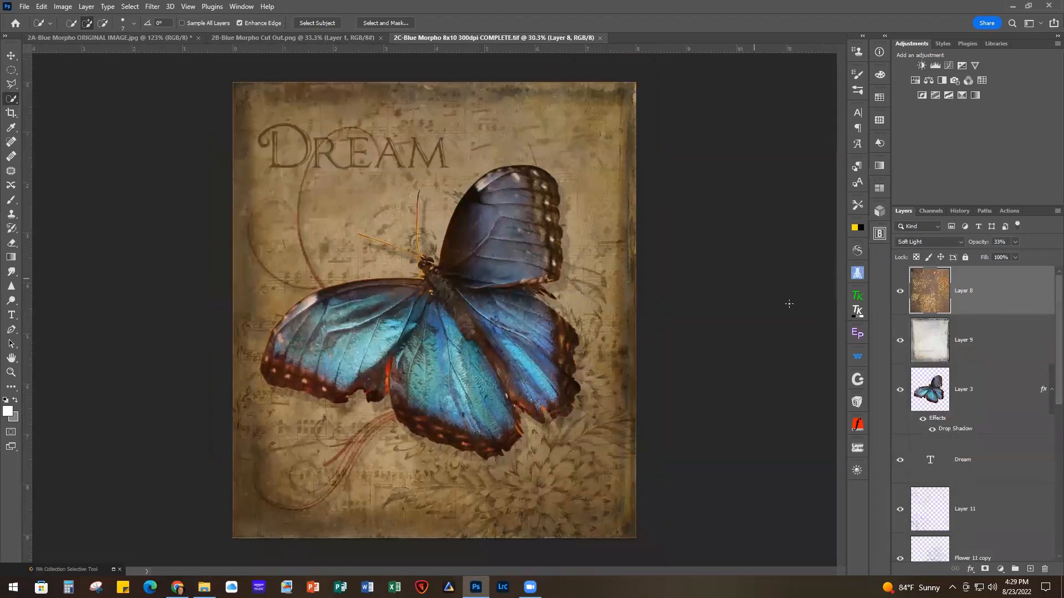
scroll(972, 310, down, 6)
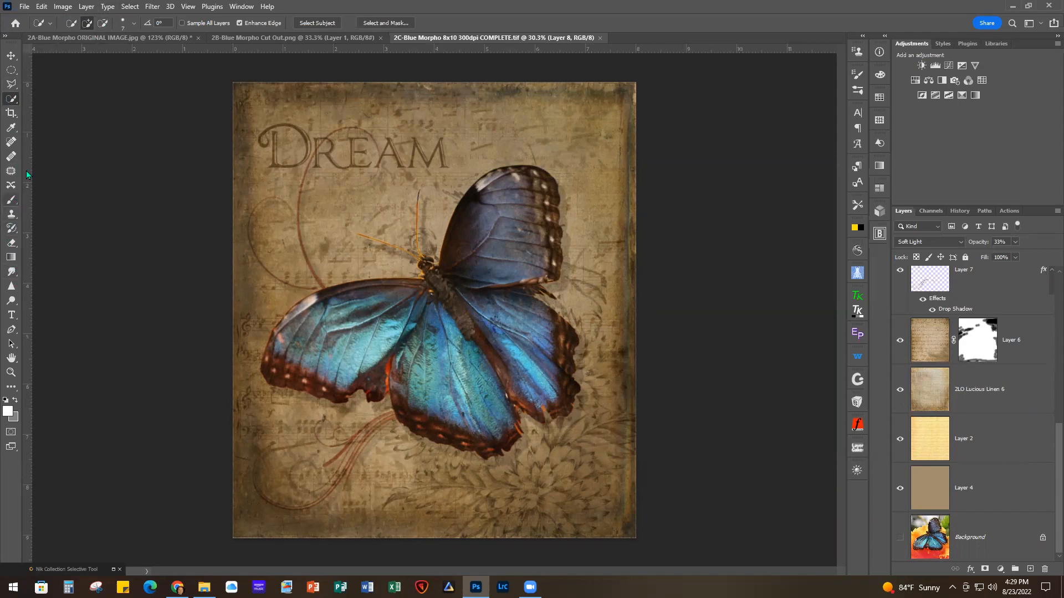
- Enlarge the Quick Selection brush to 66 px and dismiss the invalid entry messages
click(134, 24)
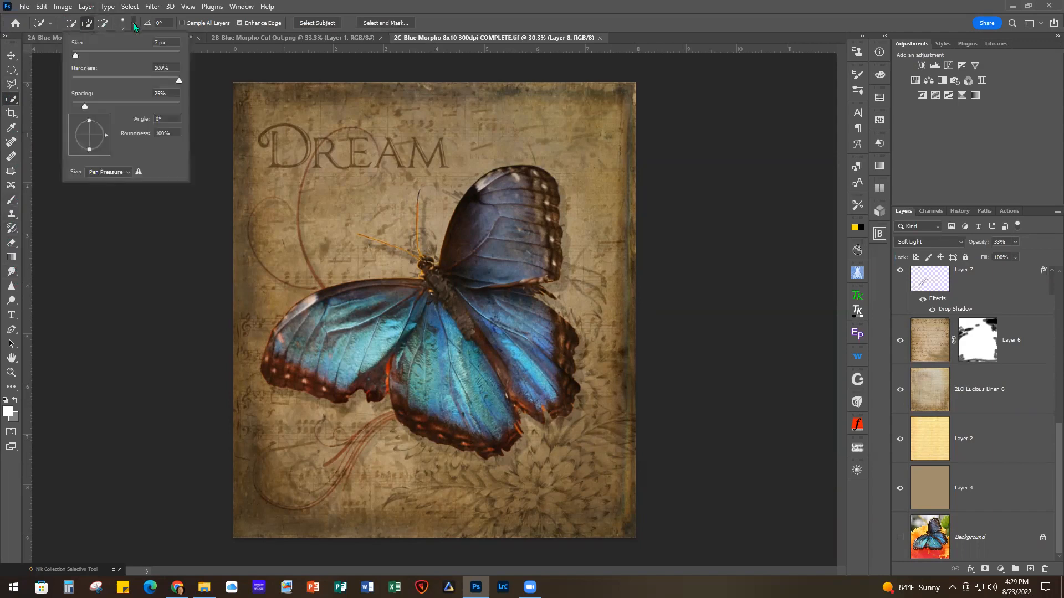
drag(75, 54, 108, 57)
text([)
click(124, 245)
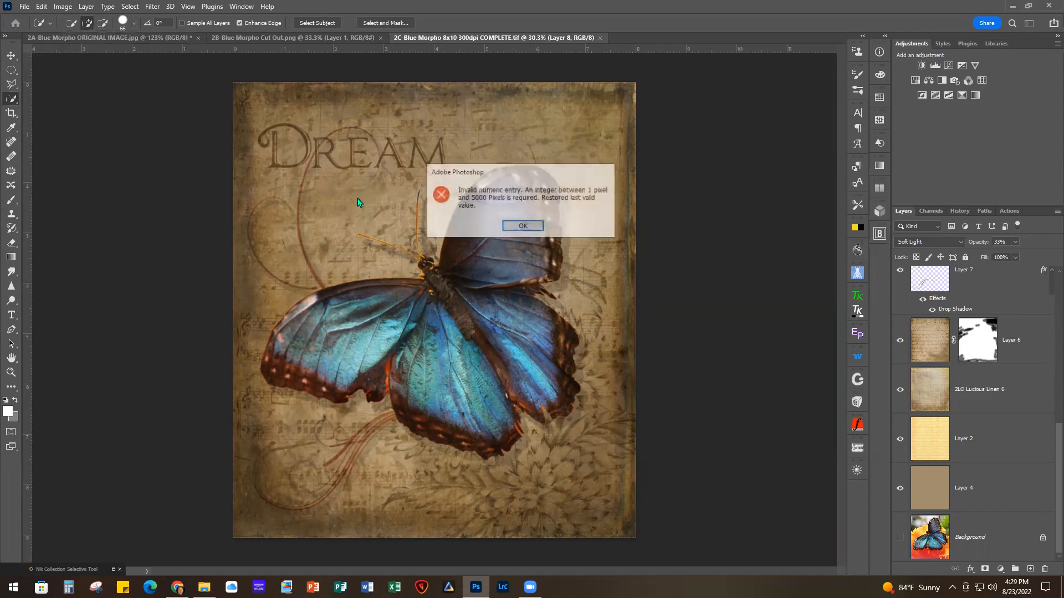
click(521, 227)
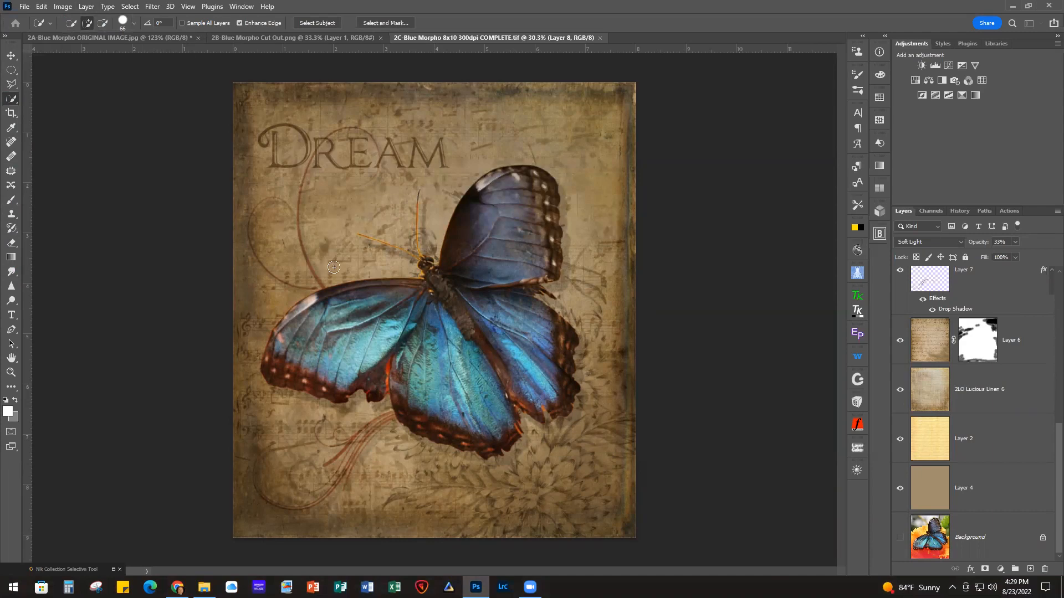
click(11, 98)
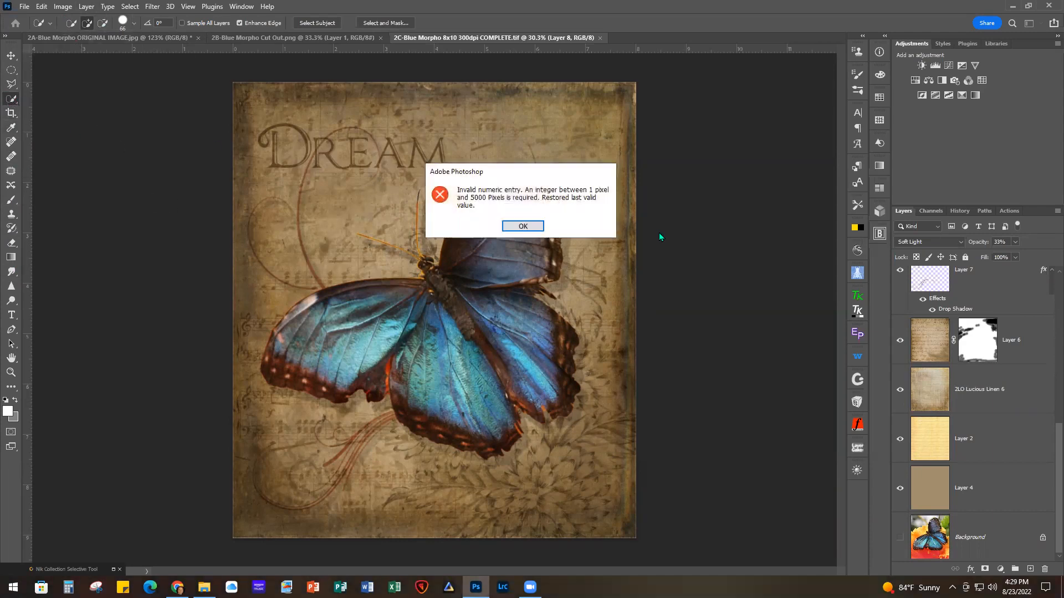
click(523, 227)
- Close the finished Blue Morpho composite and all the remaining Blue Morpho documents
click(24, 6)
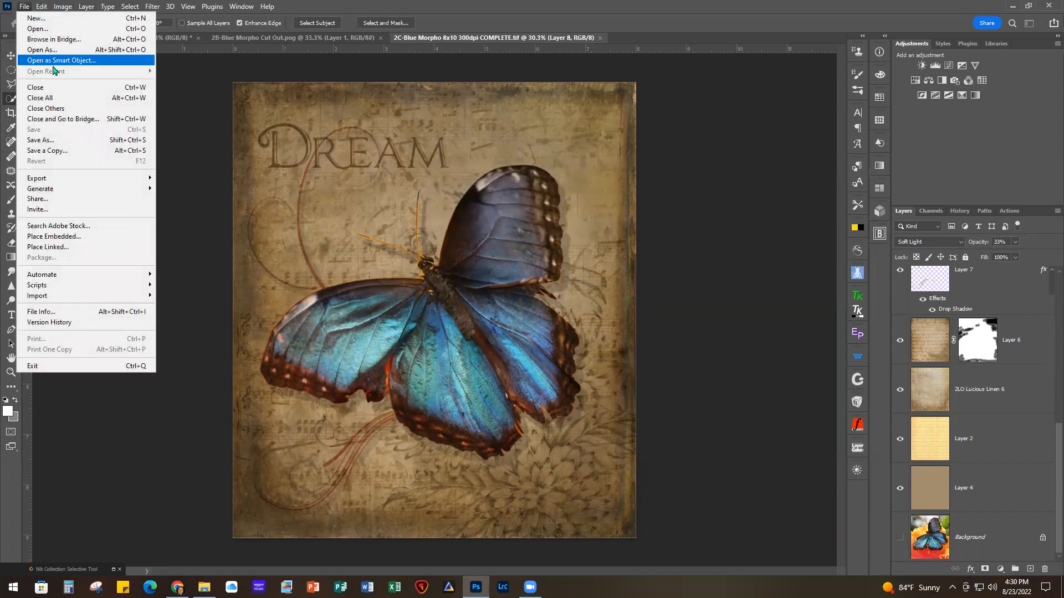
click(40, 89)
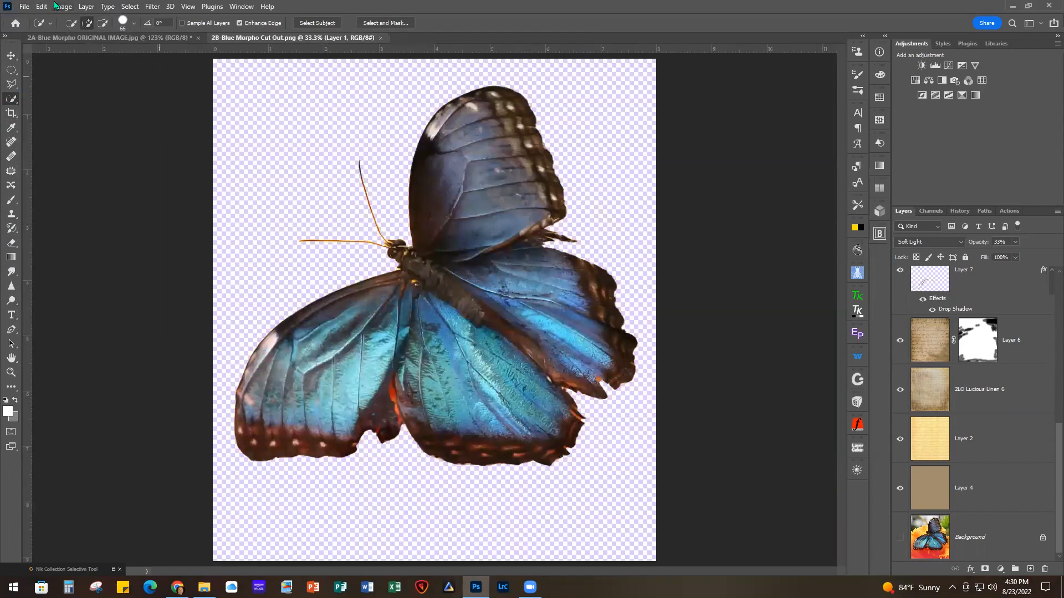
click(25, 6)
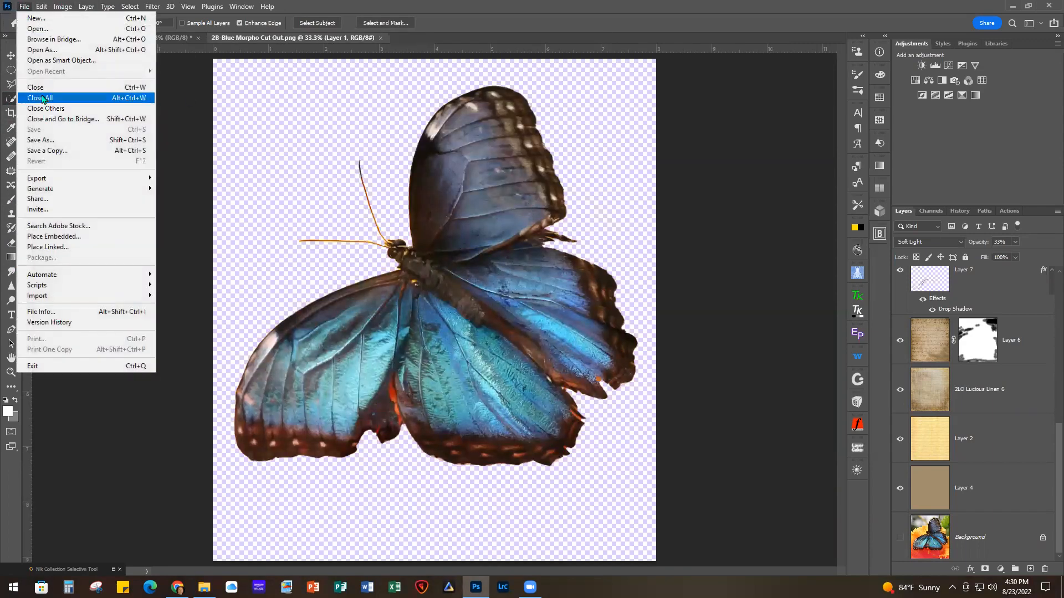
click(43, 100)
click(528, 226)
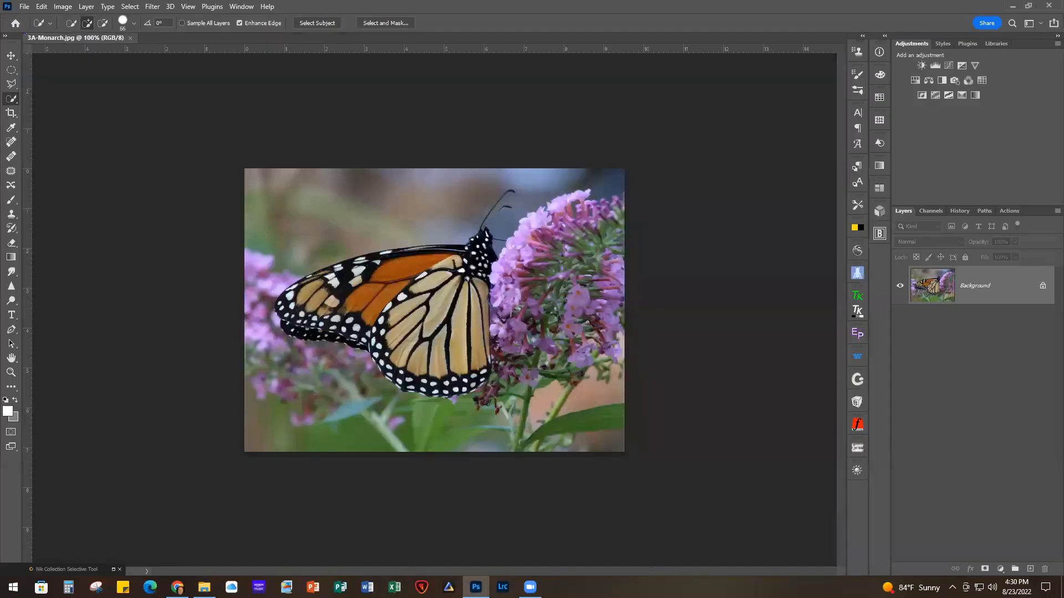
- Duplicate the Background layer of the 3A-Monarch.jpg photo
scroll(698, 333, up, 4)
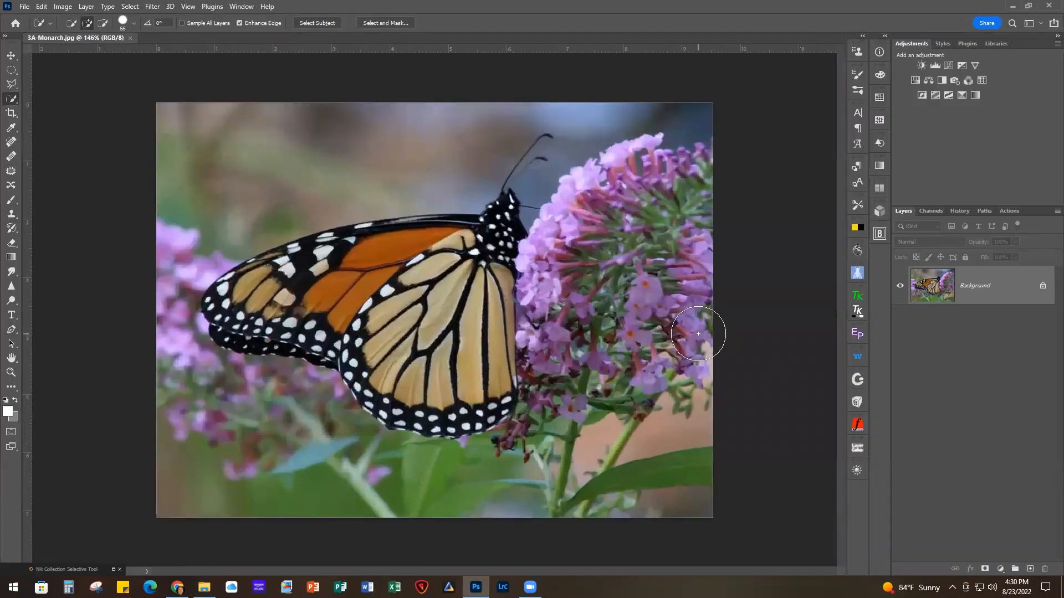
scroll(698, 334, up, 1)
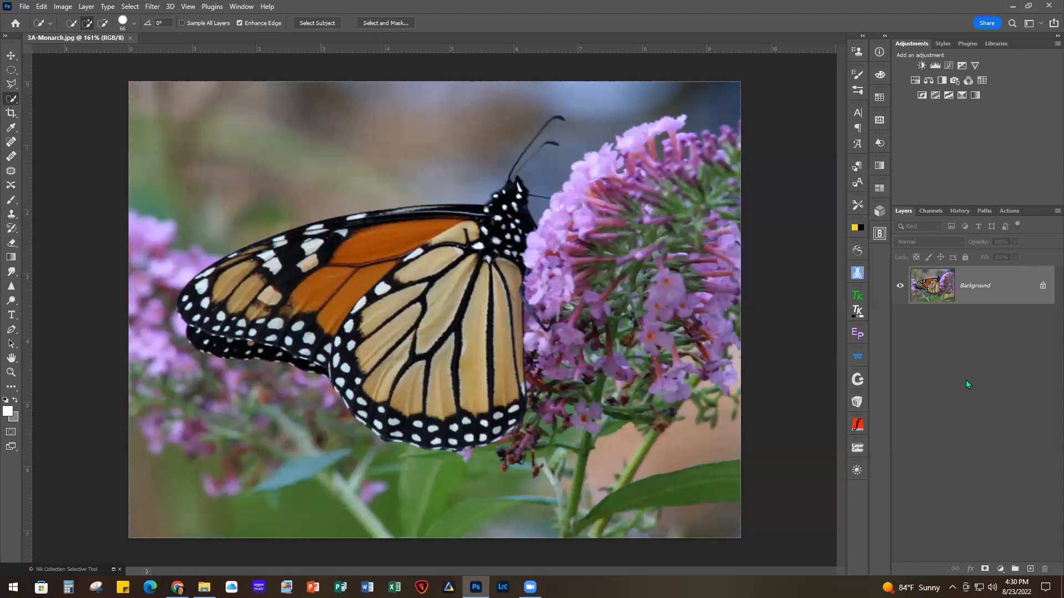
key(ctrl+j)
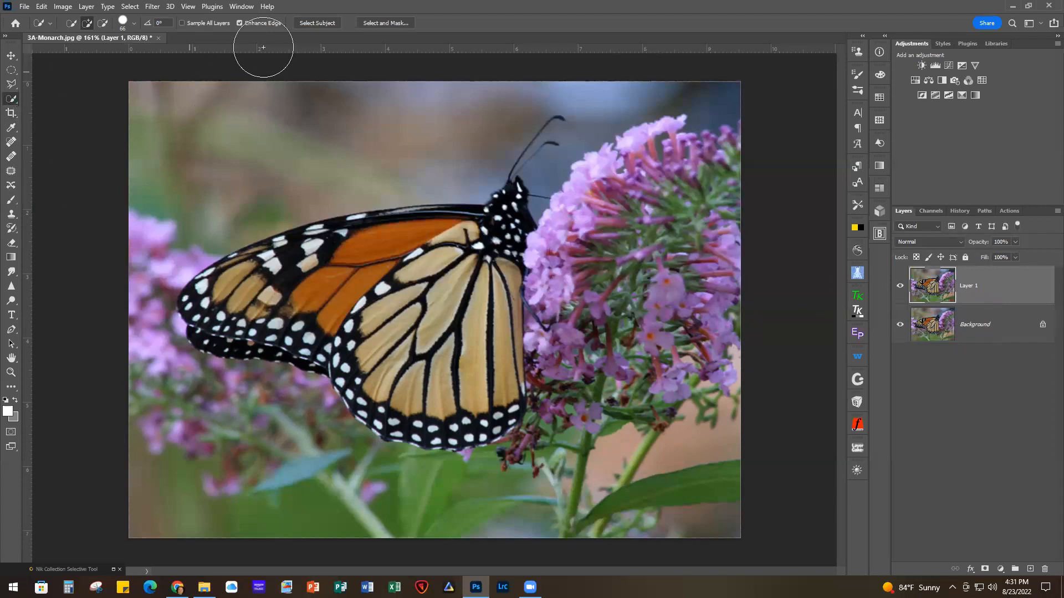
- Try selecting the monarch butterfly with Select Subject, and clear the selection
click(323, 24)
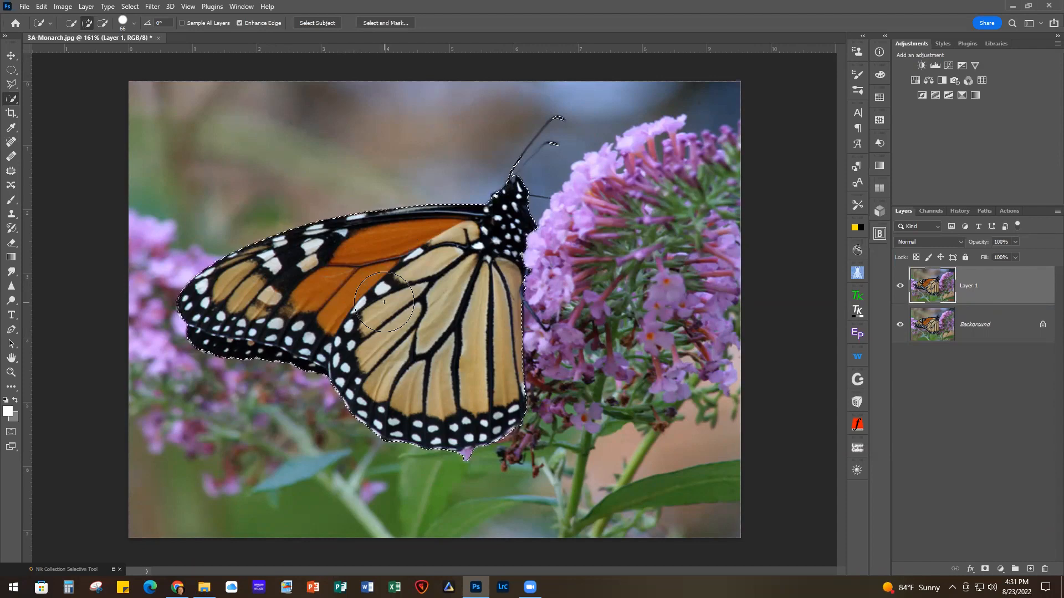
key(ctrl+d)
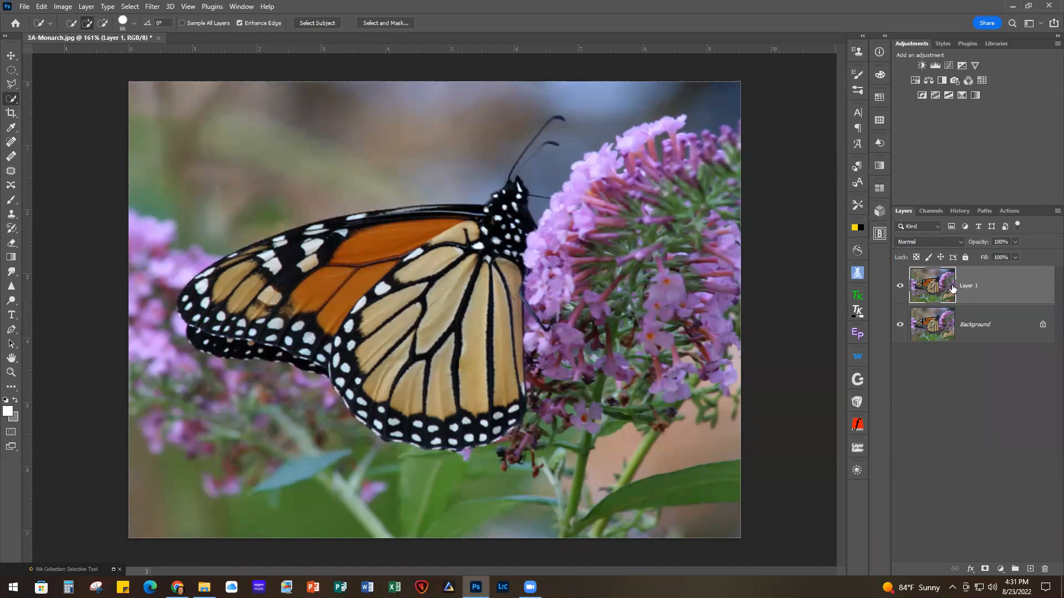
- Add a Black & White adjustment layer with Reds 66, Blues 63 and Magentas 73, and clear the butterfly selection
click(942, 81)
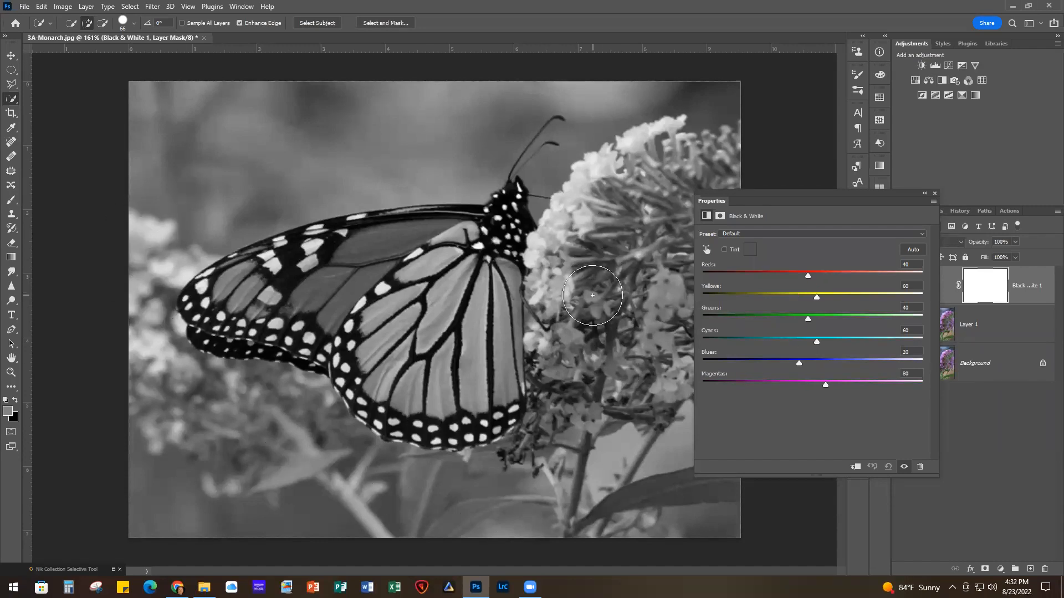
drag(808, 277, 819, 277)
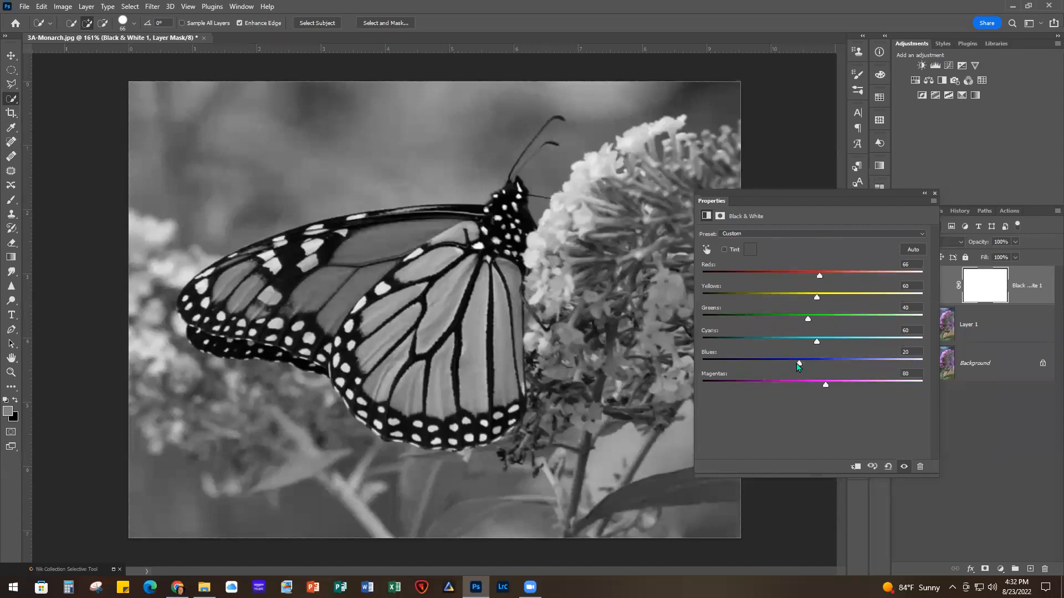
drag(804, 362, 819, 388)
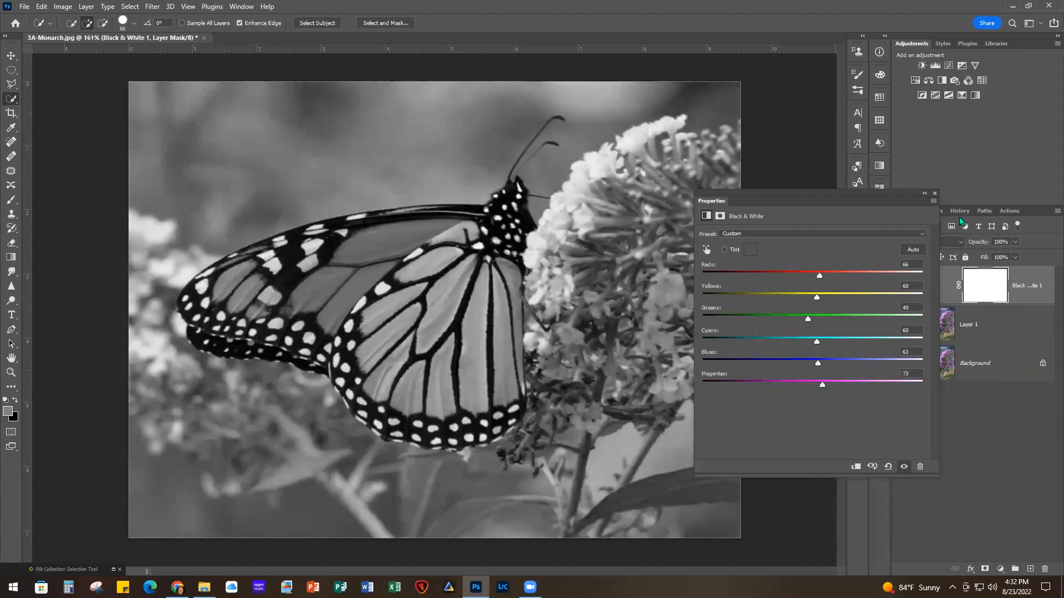
click(935, 194)
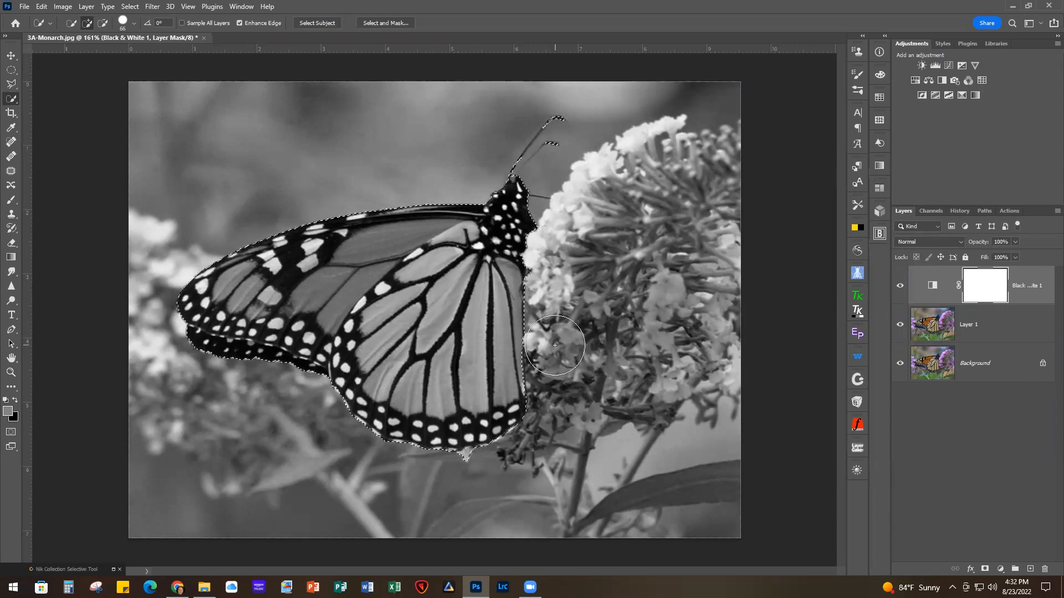
key(ctrl+d)
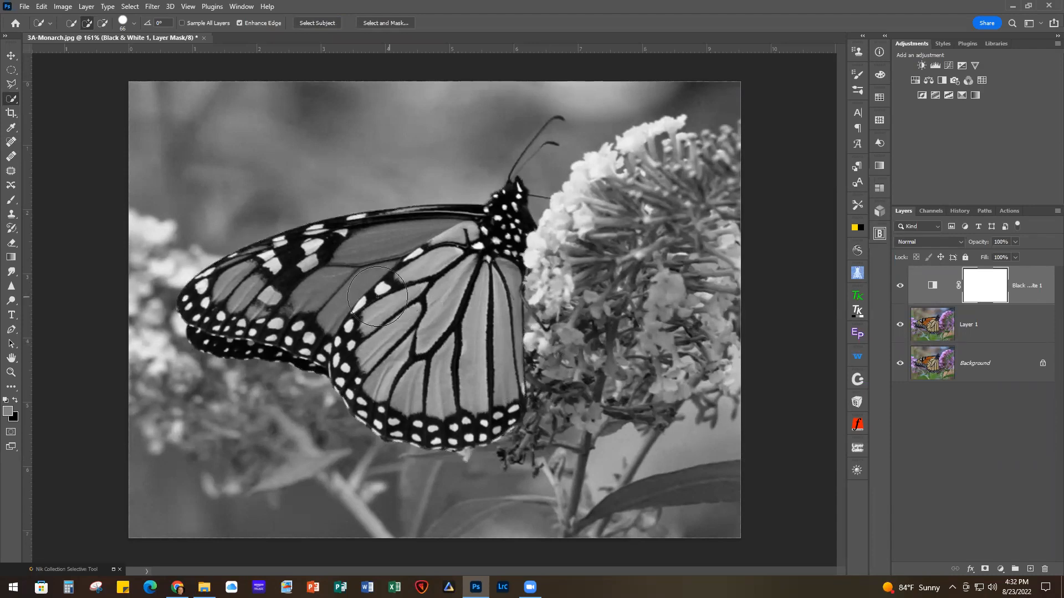
- Set up the Brush tool with a size of 80 px and 100% hardness
click(11, 203)
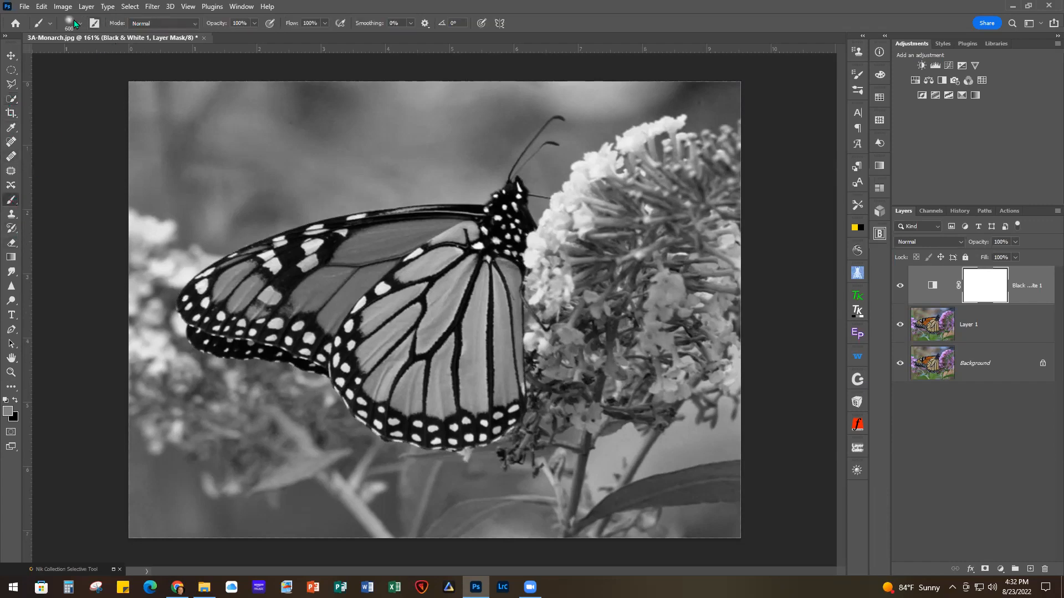
key(bracketleft)
key(bracketleft)
key(bracketleft)
key(bracketleft)
key(bracketleft)
key(bracketleft)
key(bracketleft)
key(bracketleft)
key(bracketleft)
key(bracketleft)
key(bracketleft)
key(bracketleft)
key(bracketleft)
key(bracketleft)
key(bracketright)
key(bracketright)
key(bracketright)
key(bracketright)
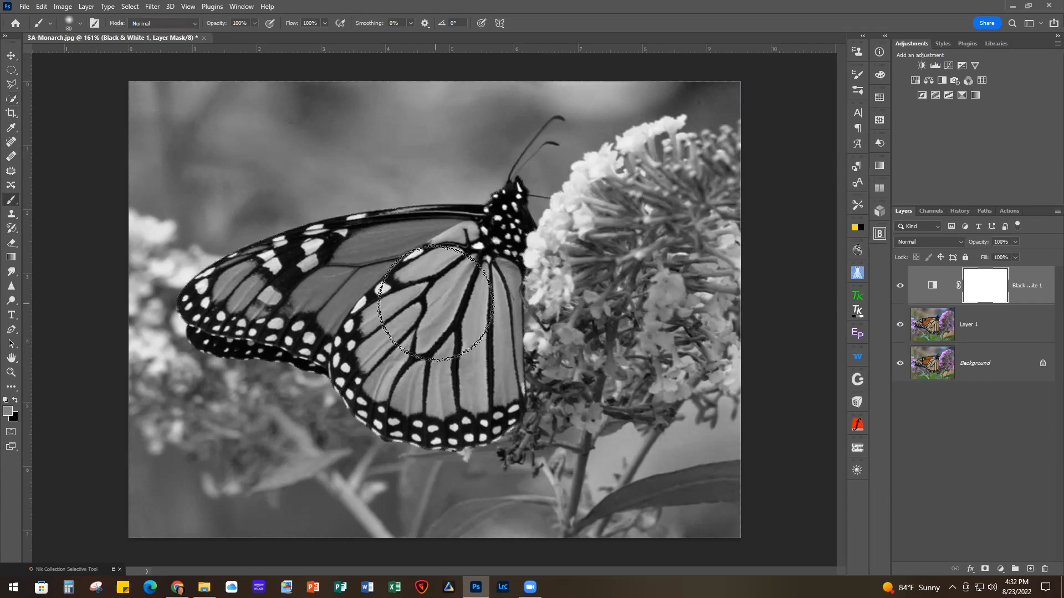
click(78, 24)
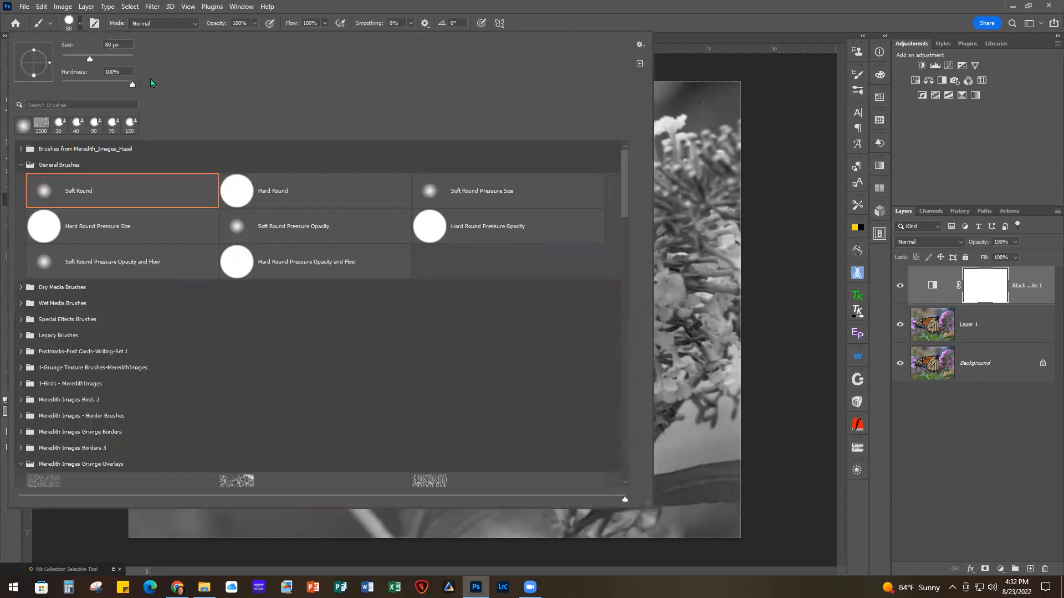
click(346, 10)
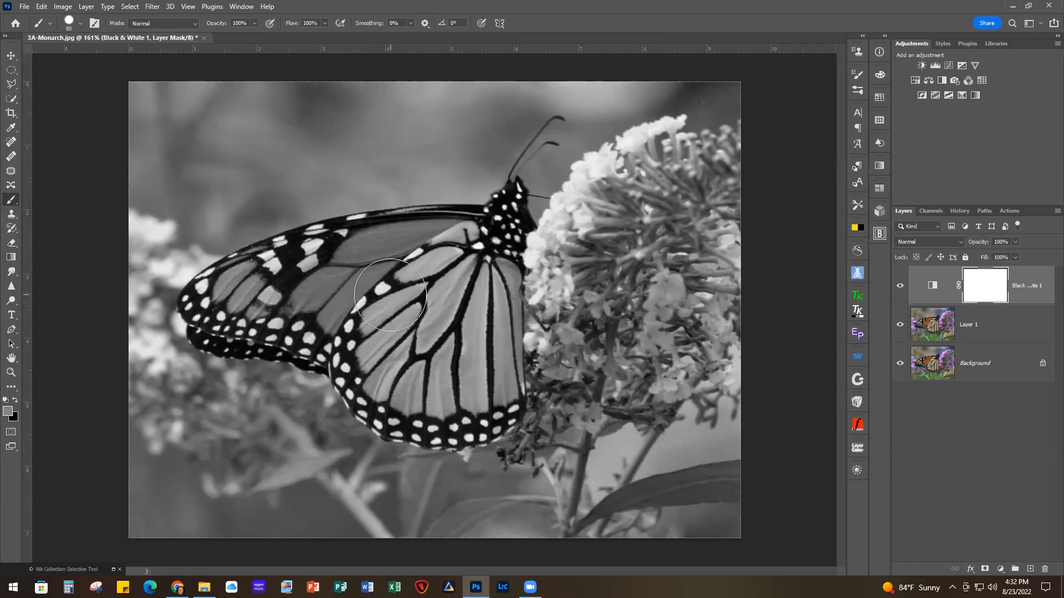
- Reduce the brush to 45 px and paint black on the Black & White layer mask over the inner parts of the monarch's wings
key(bracketleft)
key(bracketleft)
key(bracketleft)
key(bracketleft)
mouse_move(479, 256)
mouse_down()
mouse_move(345, 295)
mouse_move(483, 267)
mouse_move(387, 305)
mouse_move(488, 280)
mouse_move(399, 328)
mouse_move(459, 299)
mouse_move(430, 350)
mouse_move(467, 314)
mouse_move(441, 371)
mouse_up()
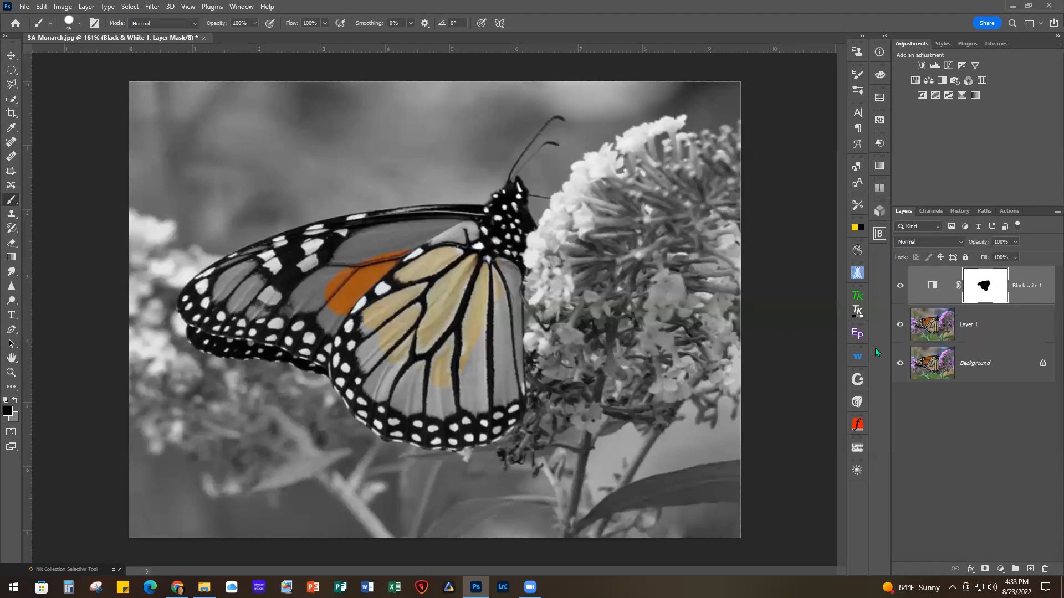
- Paint black on the Black & White layer mask over the hind wing's body-side edge and the forewing's upper orange area
mouse_move(500, 260)
mouse_down()
mouse_move(503, 280)
mouse_move(499, 266)
mouse_up()
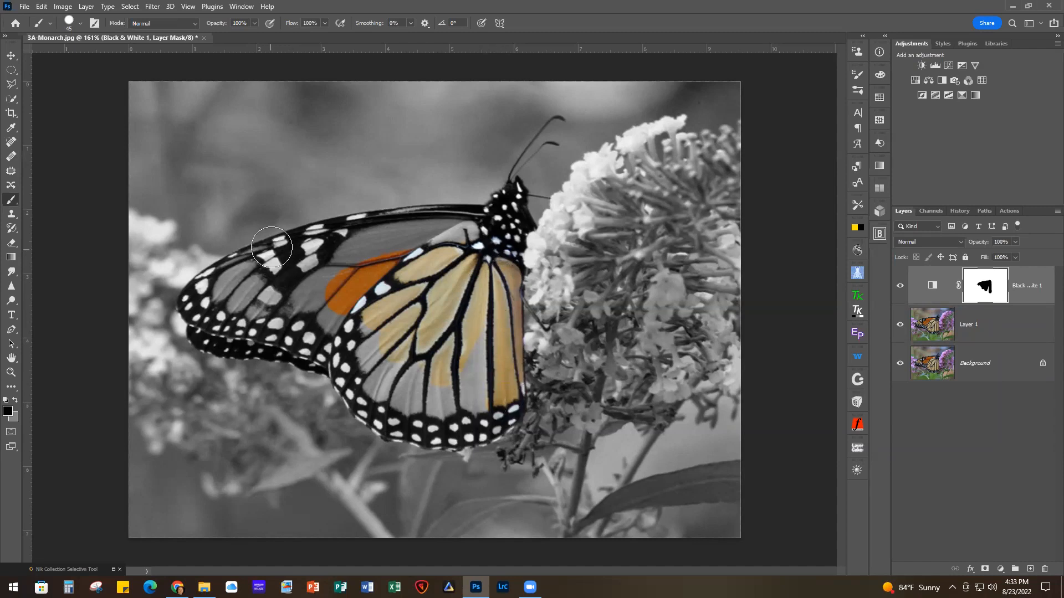
mouse_move(268, 259)
mouse_down()
mouse_move(366, 235)
mouse_move(485, 227)
mouse_move(476, 245)
mouse_up()
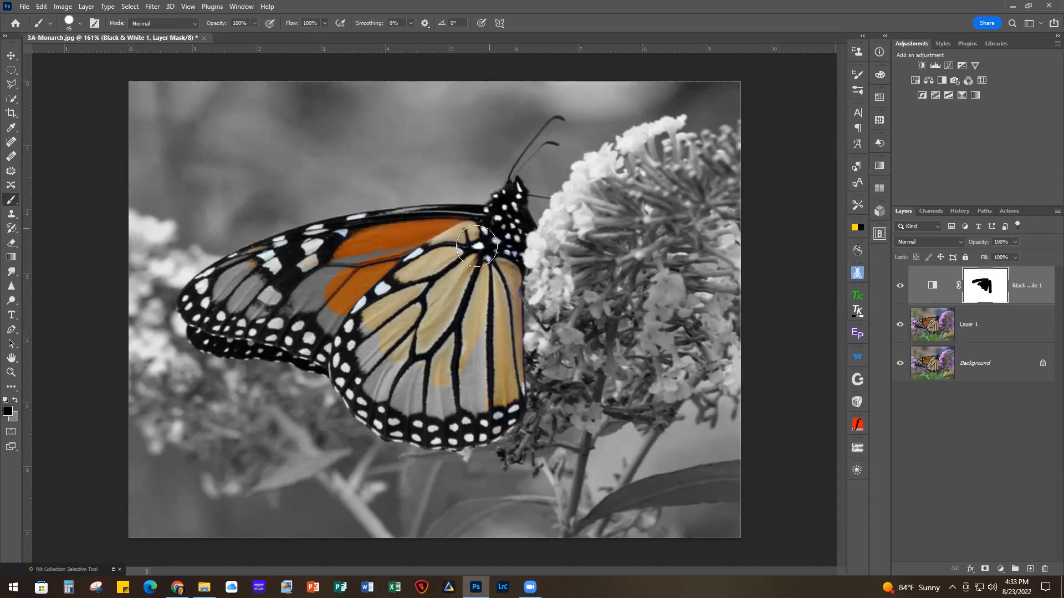
mouse_move(448, 247)
mouse_down()
mouse_move(333, 272)
mouse_move(310, 262)
mouse_move(331, 250)
mouse_move(319, 245)
mouse_move(254, 267)
mouse_move(359, 290)
mouse_up()
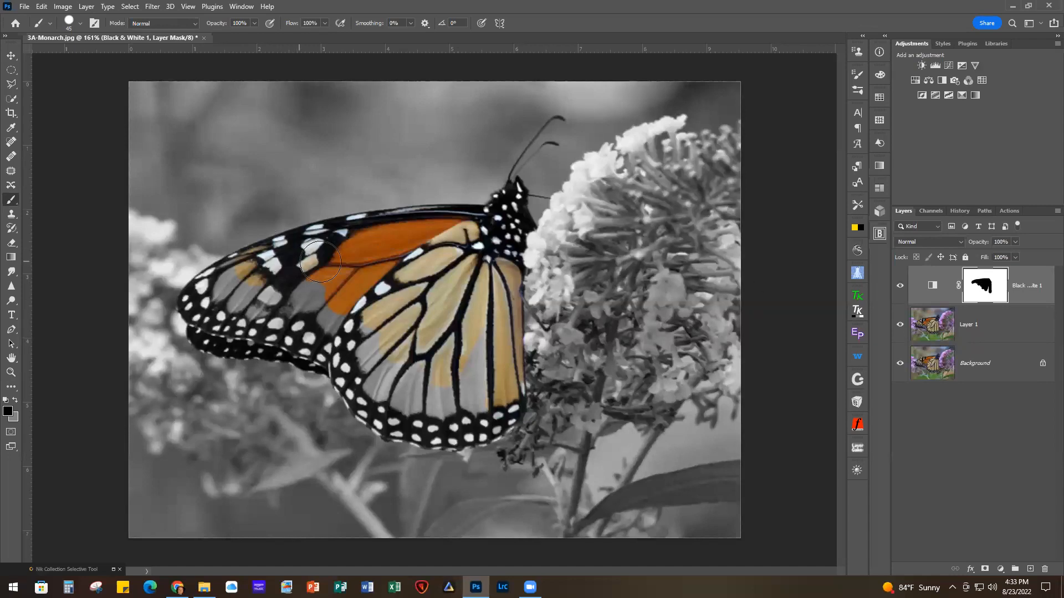
- Paint black on the mask past the forewing's upper edge into the background, and paint those spill areas back with white
drag(336, 221, 376, 200)
drag(257, 269, 183, 259)
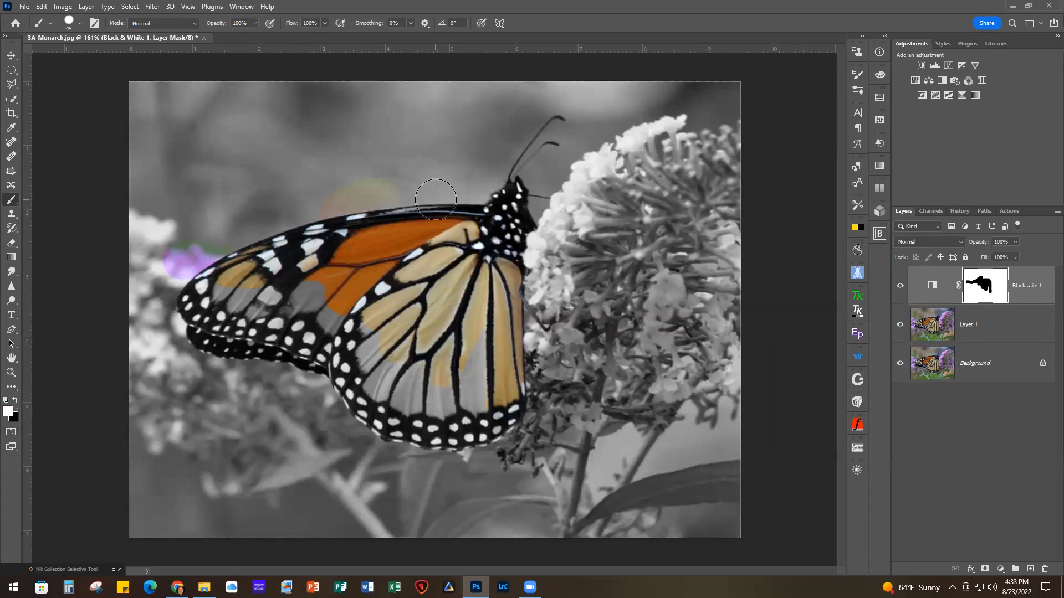
mouse_move(350, 184)
mouse_down()
mouse_move(323, 192)
mouse_move(393, 188)
mouse_move(340, 192)
mouse_up()
mouse_move(146, 263)
mouse_down()
mouse_move(236, 235)
mouse_move(171, 270)
mouse_move(255, 207)
mouse_move(238, 215)
mouse_move(392, 169)
mouse_move(379, 183)
mouse_move(300, 200)
mouse_move(321, 203)
mouse_up()
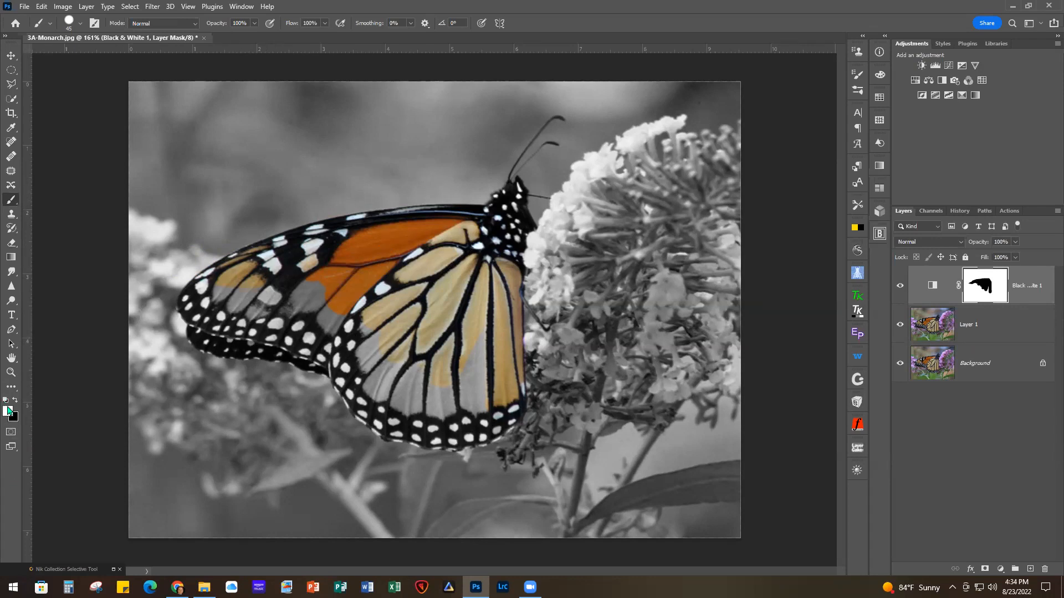
- Switch back to black and paint the mask over the remaining gray parts of both wings and the butterfly's body
key(x)
mouse_move(324, 339)
mouse_down()
mouse_move(321, 307)
mouse_move(307, 313)
mouse_move(303, 288)
mouse_move(234, 297)
mouse_move(226, 286)
mouse_move(225, 309)
mouse_up()
mouse_move(348, 326)
mouse_down()
mouse_move(339, 346)
mouse_move(406, 375)
mouse_move(410, 405)
mouse_move(425, 418)
mouse_move(500, 405)
mouse_move(489, 401)
mouse_move(505, 386)
mouse_move(501, 393)
mouse_move(481, 335)
mouse_move(454, 412)
mouse_move(468, 319)
mouse_up()
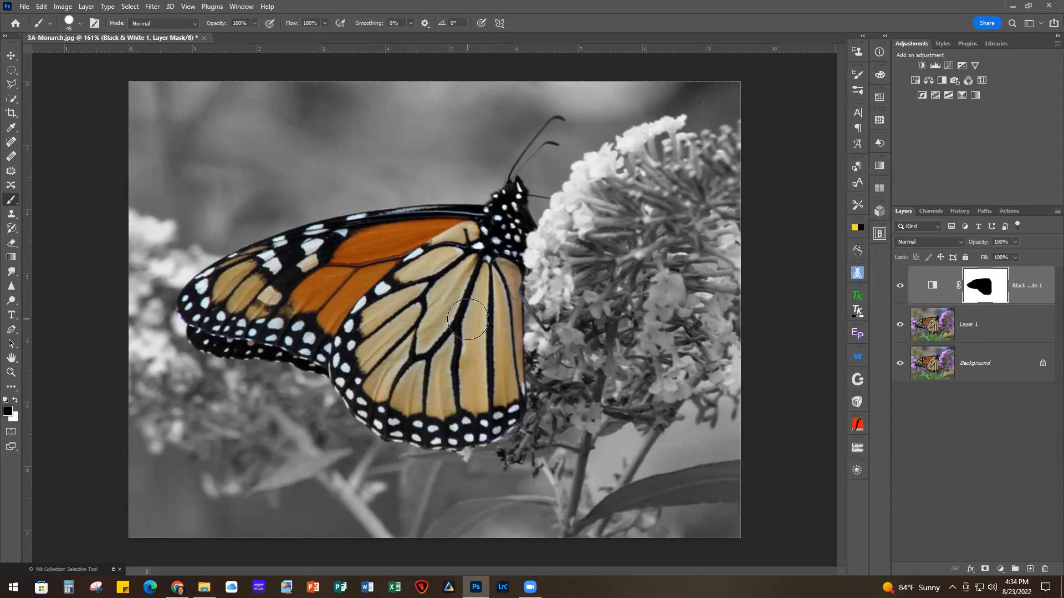
drag(491, 222, 503, 220)
- Close 3A-Monarch.jpg without saving the changes
click(24, 6)
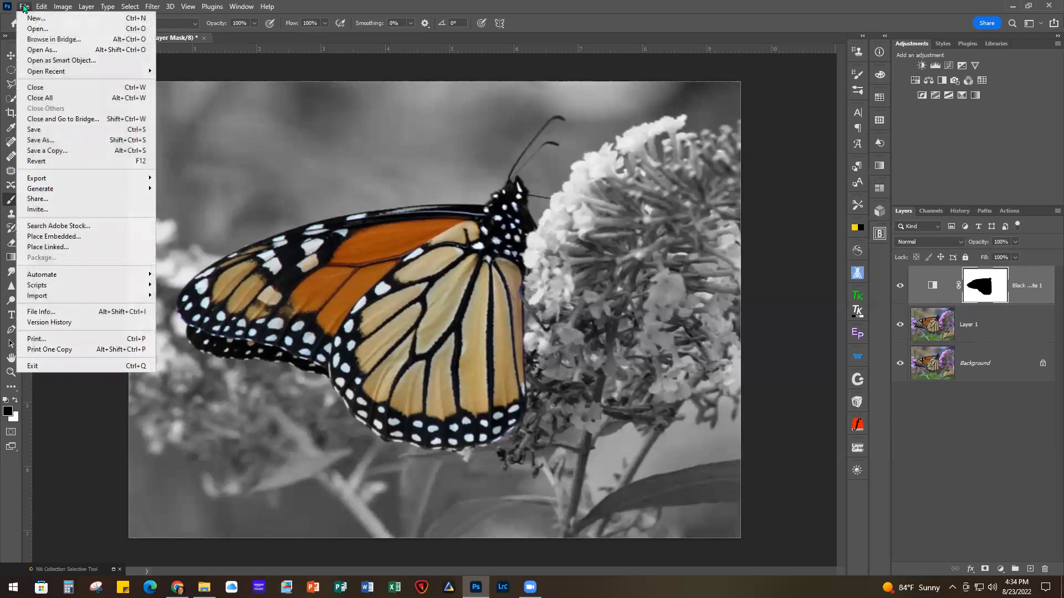
click(36, 89)
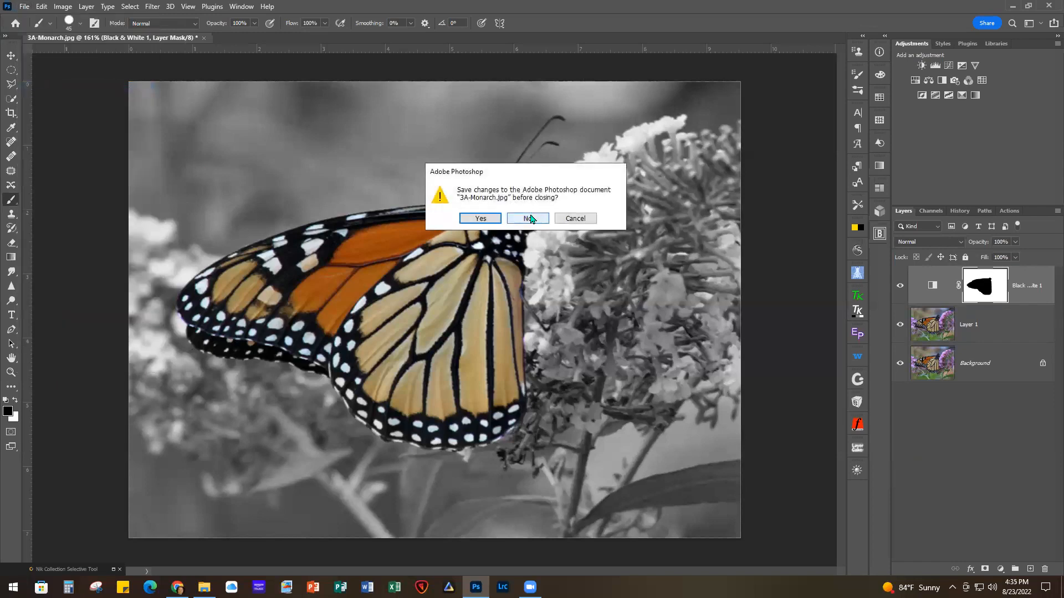
click(527, 221)
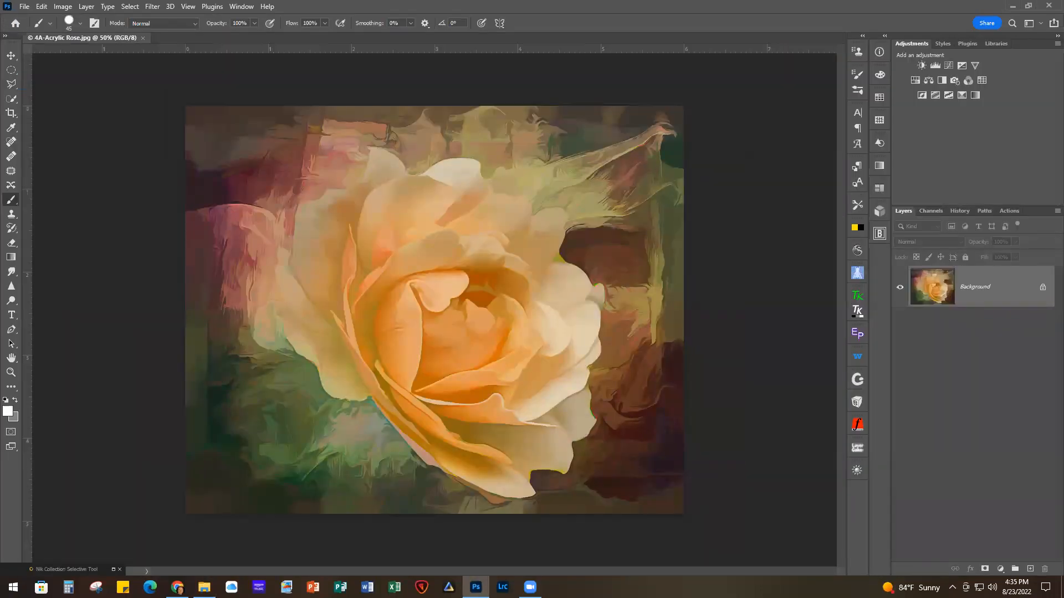
- Duplicate the Background layer of 4A-Acrylic Rose.jpg and open the Liquify filter on the copy
scroll(766, 413, up, 1)
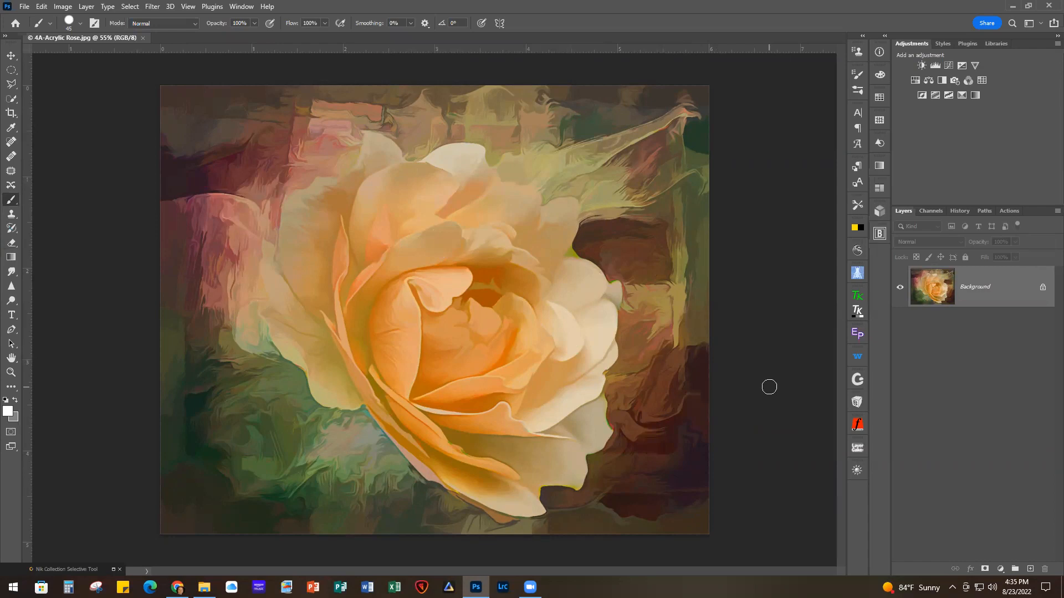
key(ctrl+j)
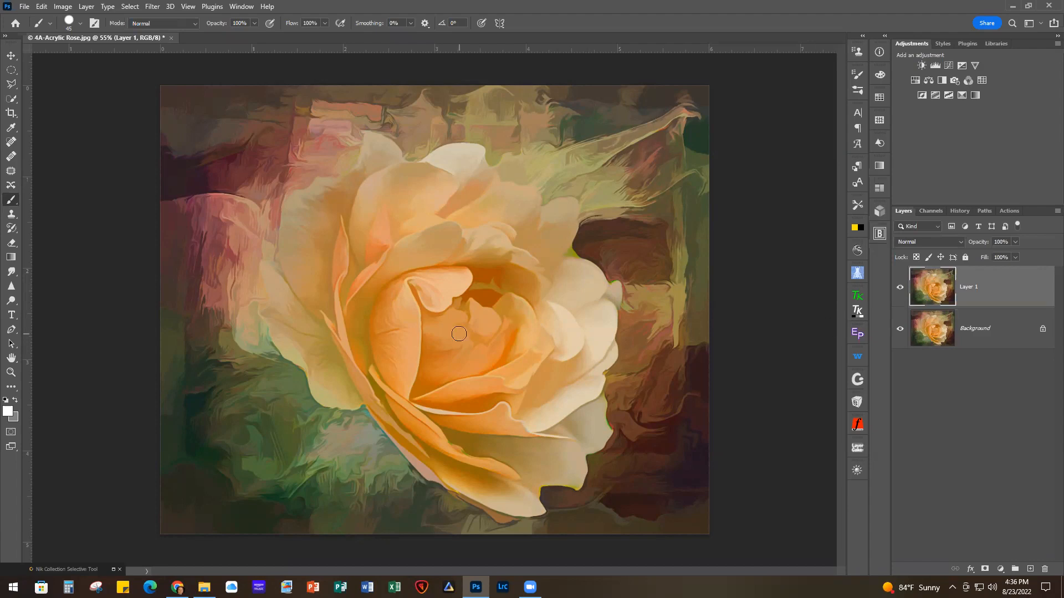
click(152, 8)
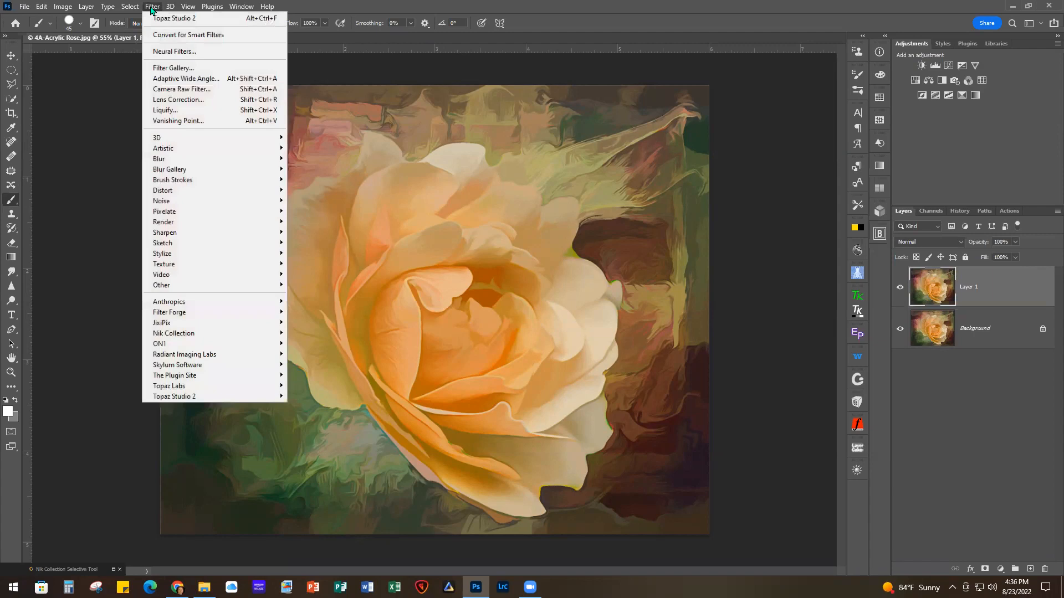
click(167, 110)
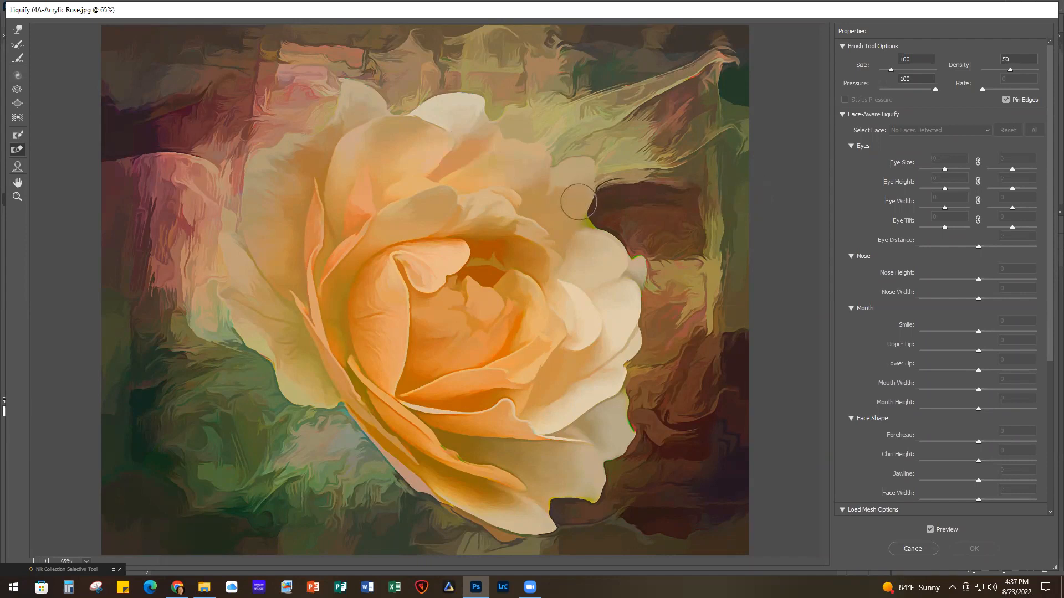
- Try the Forward Warp tool at size 273 and pressure 84, pulling the rose's upper-right petals out to the image edge
click(18, 30)
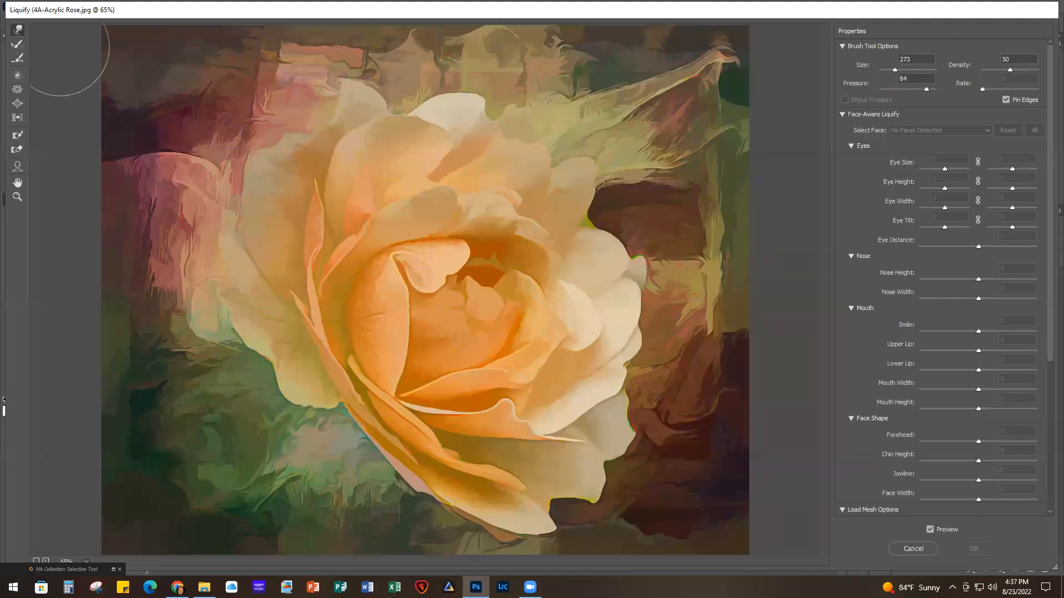
drag(595, 196, 687, 185)
drag(599, 201, 763, 176)
mouse_move(577, 186)
mouse_down()
mouse_move(754, 172)
mouse_move(586, 188)
mouse_move(780, 143)
mouse_move(568, 186)
mouse_move(748, 131)
mouse_up()
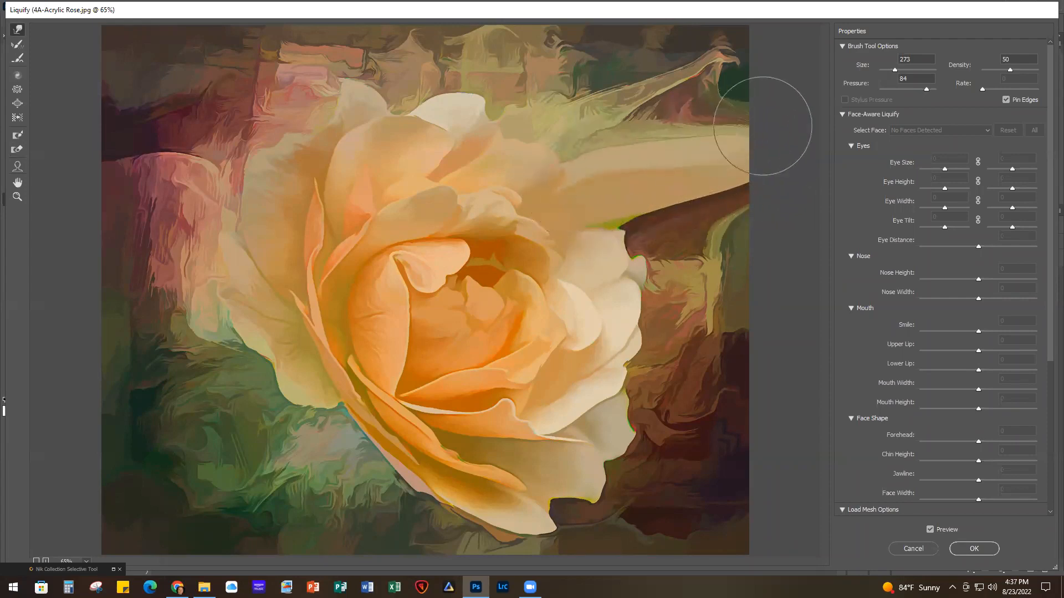
drag(558, 161, 720, 119)
drag(621, 145, 646, 107)
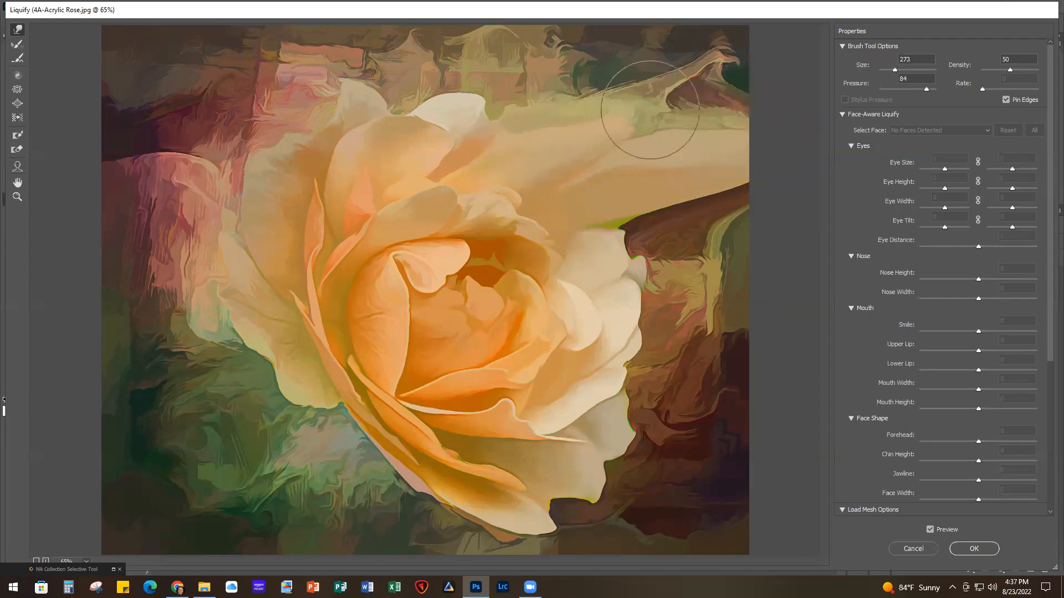
drag(541, 159, 675, 119)
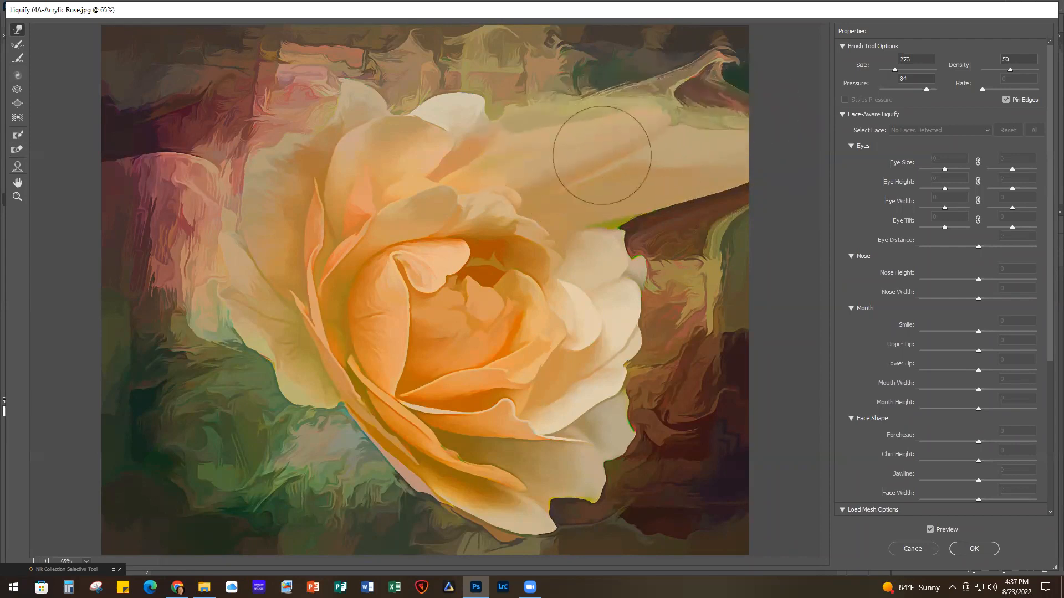
mouse_move(633, 136)
mouse_down()
mouse_move(764, 95)
mouse_move(781, 77)
mouse_move(658, 130)
mouse_move(765, 60)
mouse_up()
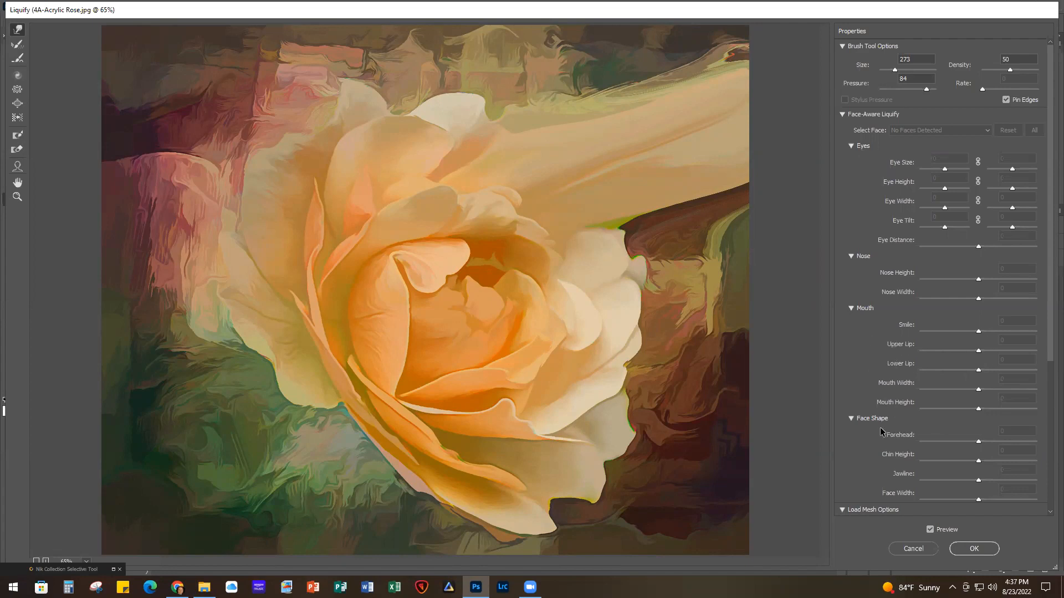
scroll(882, 431, down, 1)
scroll(881, 431, down, 5)
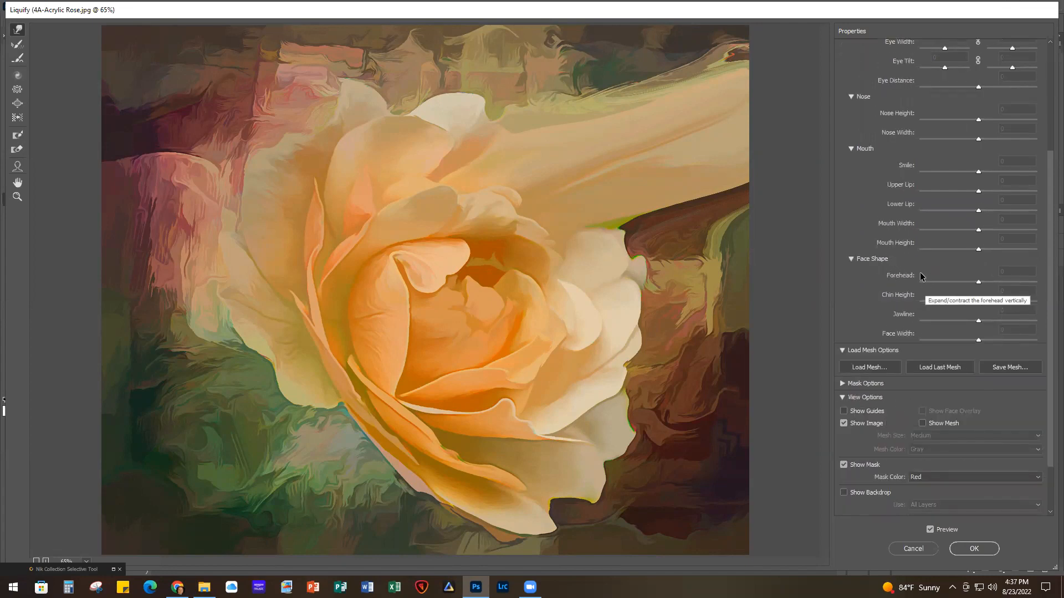
scroll(847, 310, up, 6)
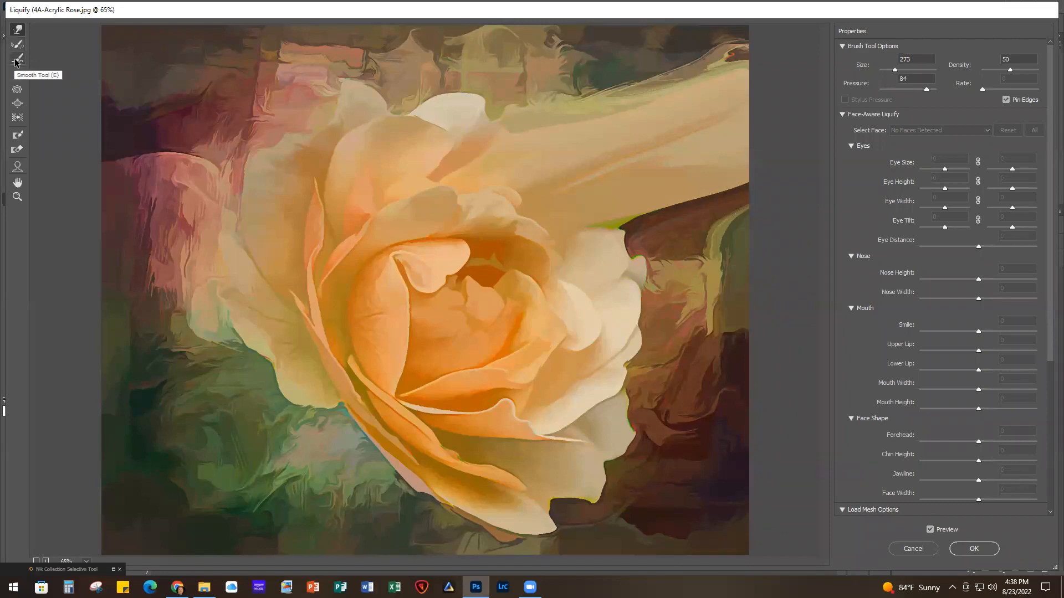
- Try the Pucker tool at size 200 and rate 80 on the rose's upper-left petal edges and white top petal
click(18, 91)
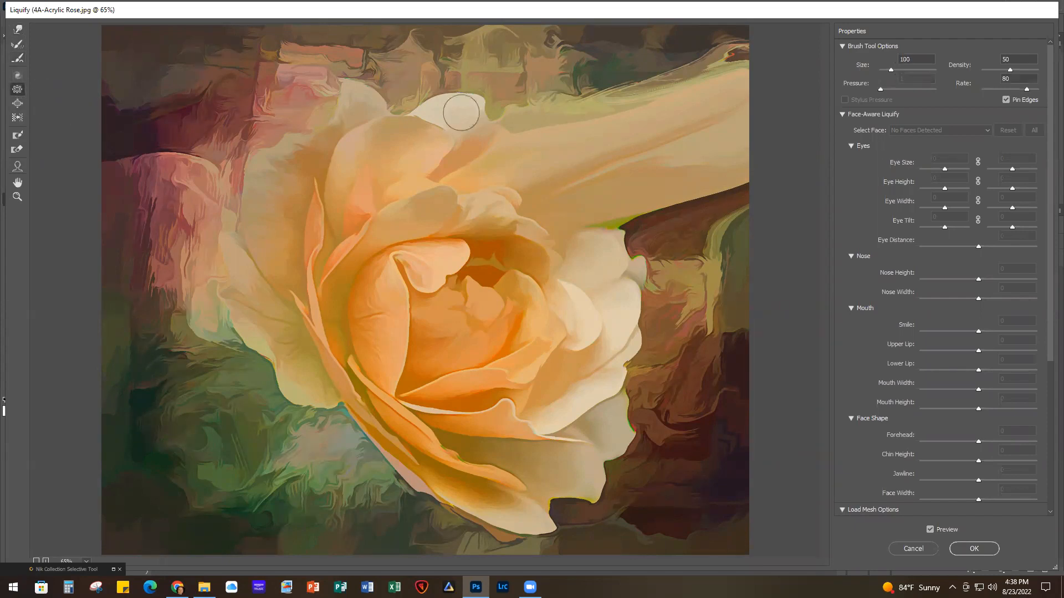
key(bracketright)
key(bracketright)
key(bracketright)
key(bracketright)
mouse_move(339, 143)
mouse_down()
mouse_move(399, 112)
mouse_move(318, 140)
mouse_move(342, 154)
mouse_move(303, 160)
mouse_move(299, 109)
mouse_move(309, 150)
mouse_up()
mouse_move(290, 135)
mouse_down()
mouse_move(304, 158)
mouse_move(325, 121)
mouse_move(272, 122)
mouse_move(321, 148)
mouse_move(326, 128)
mouse_move(306, 129)
mouse_move(295, 145)
mouse_move(322, 136)
mouse_up()
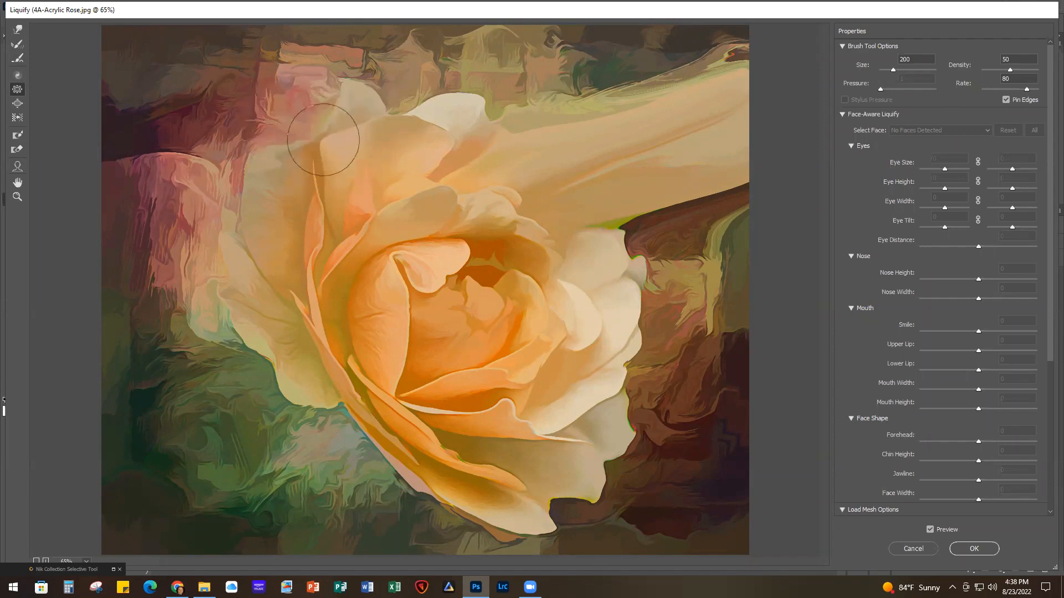
mouse_move(463, 98)
mouse_down()
mouse_move(435, 101)
mouse_move(442, 114)
mouse_move(464, 104)
mouse_move(437, 103)
mouse_move(456, 114)
mouse_move(446, 101)
mouse_move(462, 109)
mouse_move(458, 119)
mouse_move(471, 110)
mouse_move(438, 123)
mouse_move(451, 82)
mouse_move(452, 126)
mouse_up()
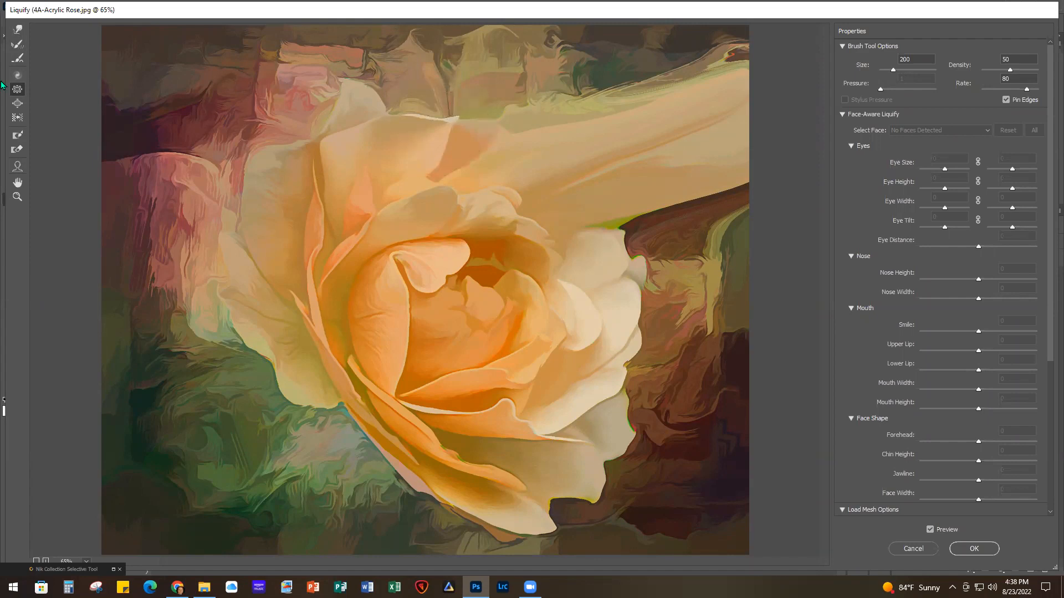
- Try the Bloat tool at size 500 and the Push Left tool at size 100 around the rose's upper left, and cancel Liquify
click(18, 103)
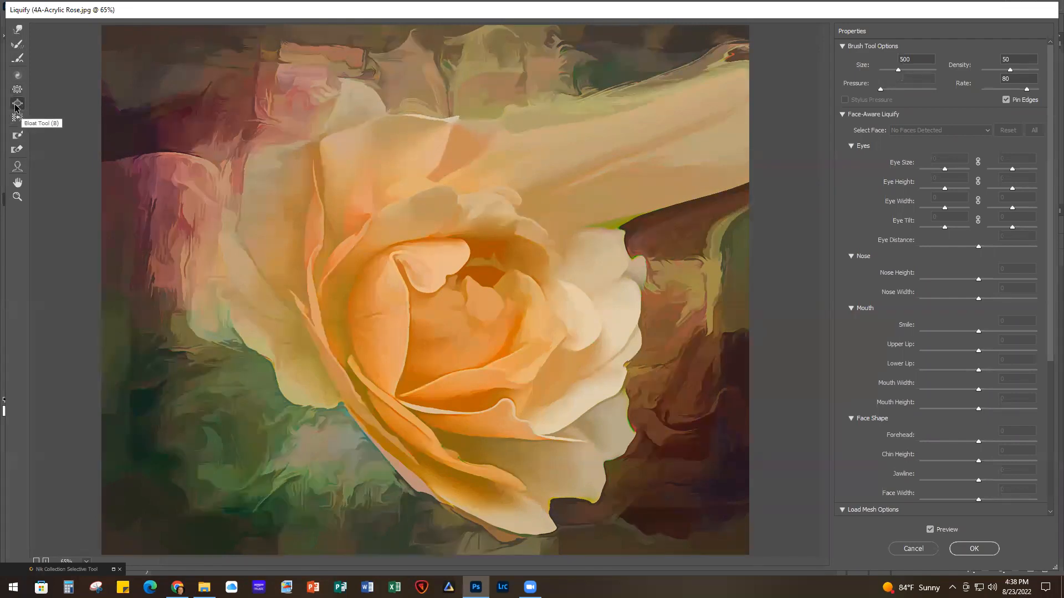
mouse_move(247, 144)
mouse_down()
mouse_move(235, 163)
mouse_move(270, 148)
mouse_move(250, 158)
mouse_up()
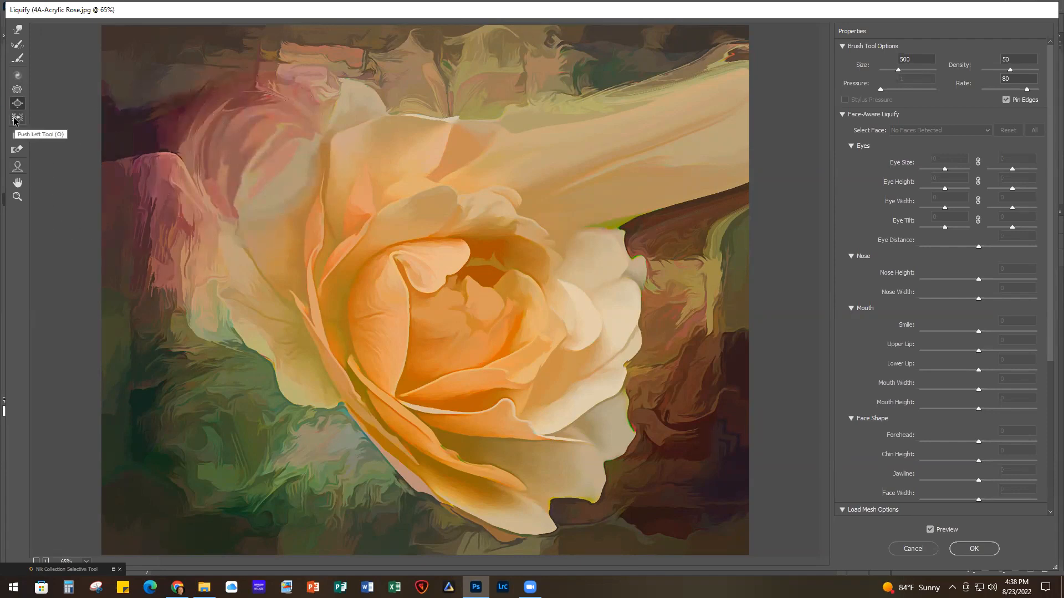
click(16, 119)
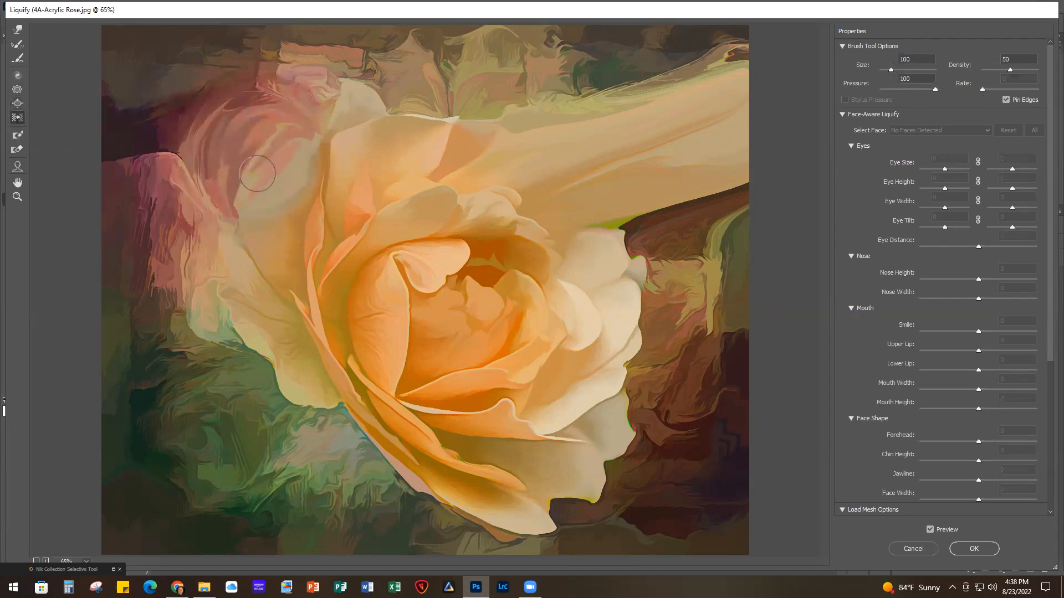
mouse_move(160, 174)
mouse_down()
mouse_move(264, 168)
mouse_move(189, 171)
mouse_move(214, 170)
mouse_up()
click(911, 551)
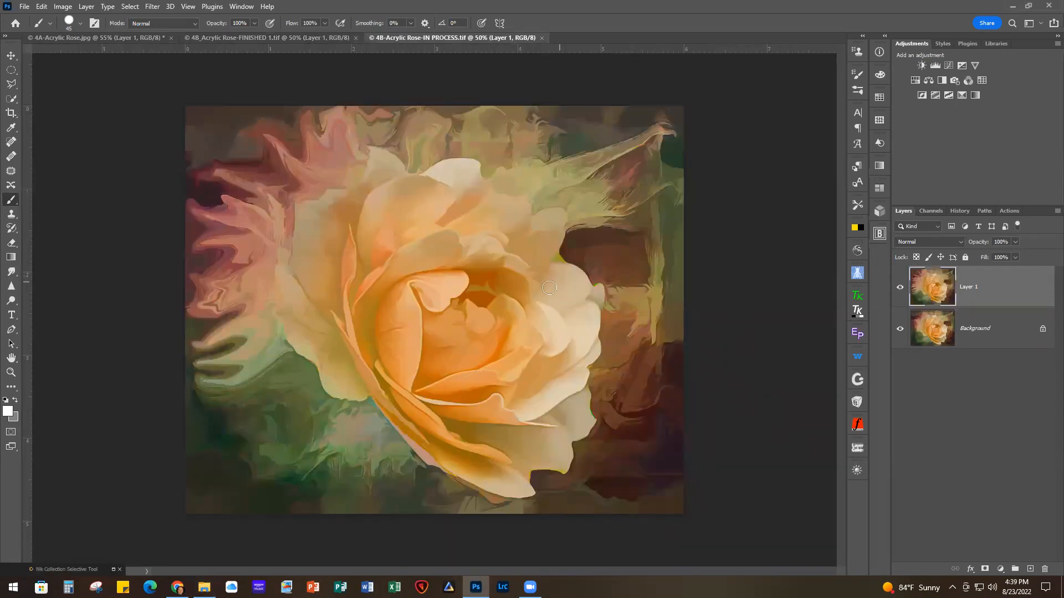
- Toggle Layer 1 in 4B-Acrylic Rose-IN PROCESS.tif to compare it with the original, and open a duplicate of it in Liquify
click(900, 288)
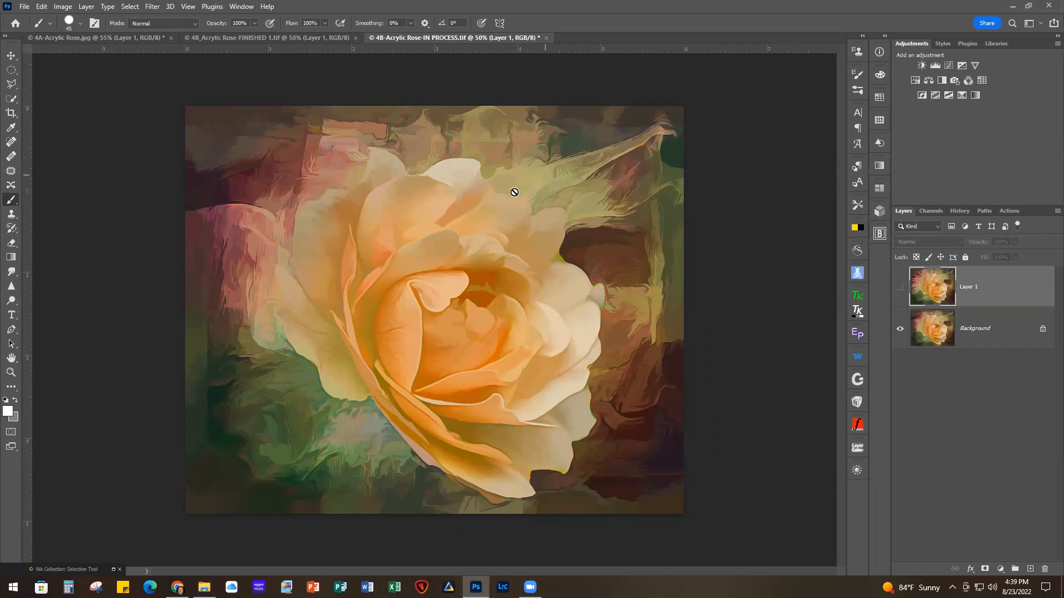
click(899, 286)
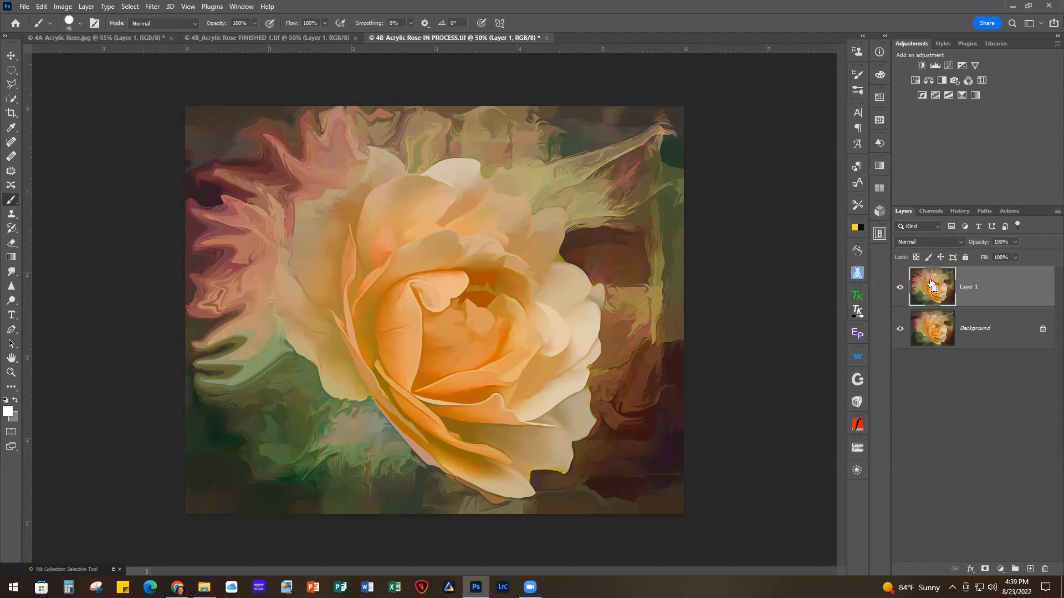
key(ctrl+j)
click(152, 7)
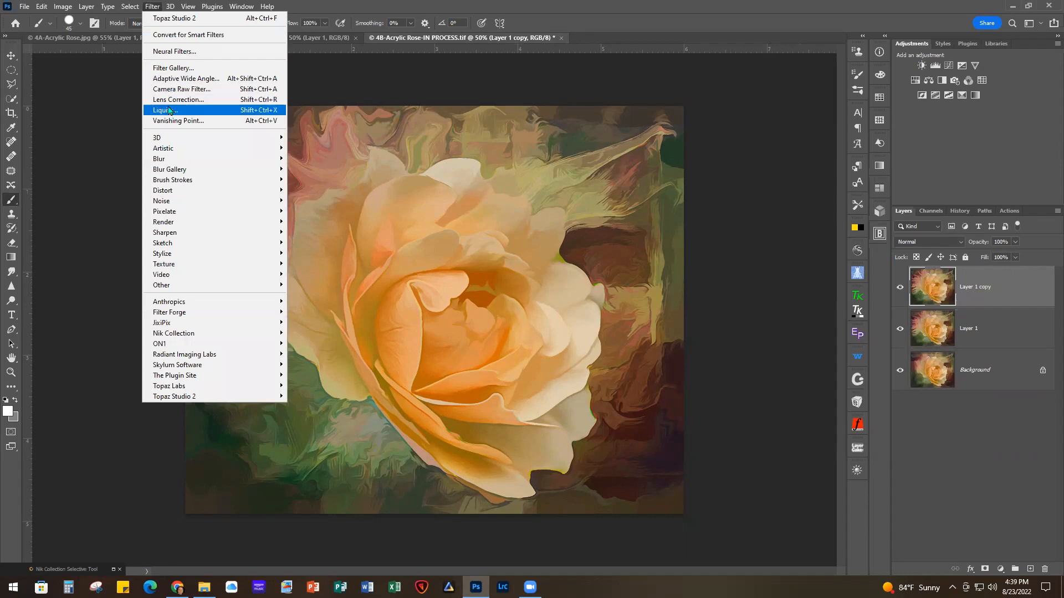
click(169, 110)
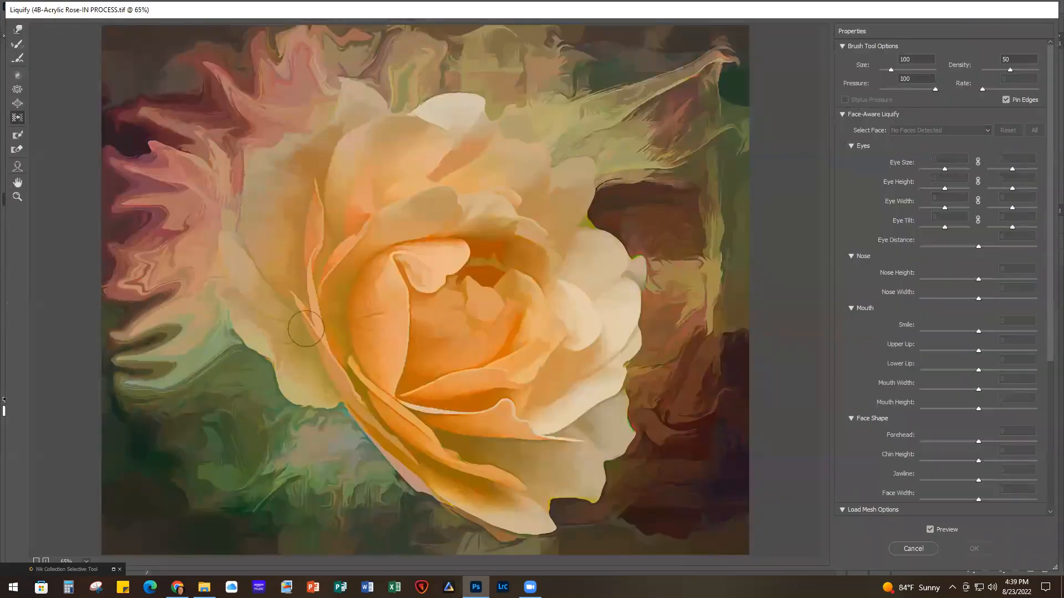
- Freeze the rose's inner petals with the Freeze Mask tool, and pull the outer left petals outward using Forward Warp at size 273, pressure 84
click(17, 138)
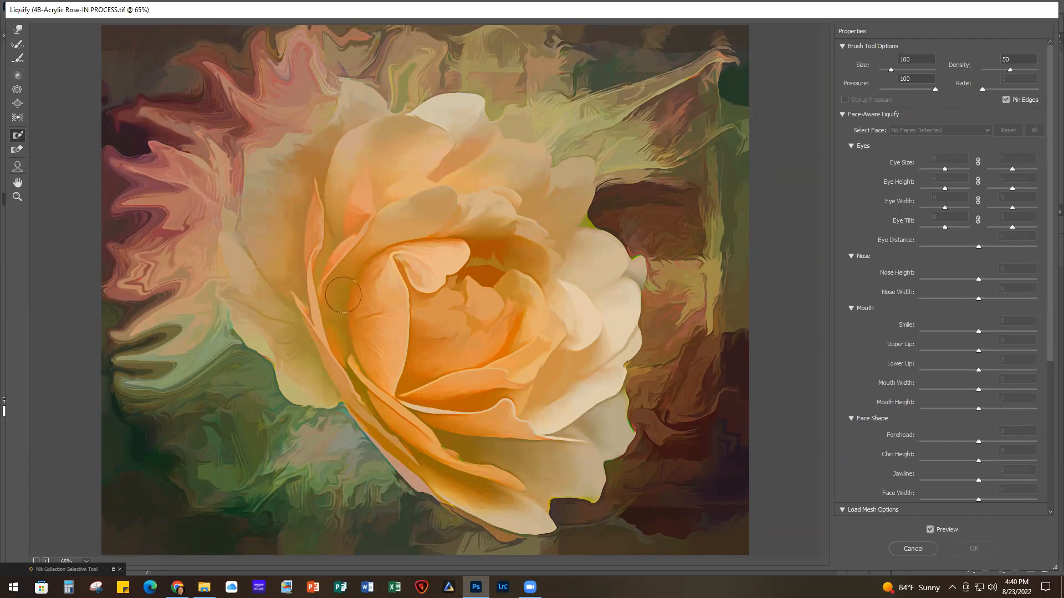
mouse_move(314, 186)
mouse_down()
mouse_move(321, 288)
mouse_move(341, 367)
mouse_move(371, 419)
mouse_move(434, 477)
mouse_move(512, 491)
mouse_move(424, 438)
mouse_move(410, 413)
mouse_move(528, 427)
mouse_move(534, 417)
mouse_move(543, 319)
mouse_move(534, 266)
mouse_move(511, 237)
mouse_move(531, 248)
mouse_move(535, 237)
mouse_move(491, 220)
mouse_move(493, 206)
mouse_move(525, 227)
mouse_move(494, 198)
mouse_move(511, 204)
mouse_move(465, 195)
mouse_move(375, 210)
mouse_move(341, 239)
mouse_move(328, 203)
mouse_move(348, 289)
mouse_move(363, 245)
mouse_move(346, 232)
mouse_move(348, 150)
mouse_move(373, 121)
mouse_move(436, 127)
mouse_move(446, 149)
mouse_move(392, 190)
mouse_move(409, 149)
mouse_move(379, 203)
mouse_move(488, 222)
mouse_move(523, 321)
mouse_move(528, 403)
mouse_move(414, 390)
mouse_up()
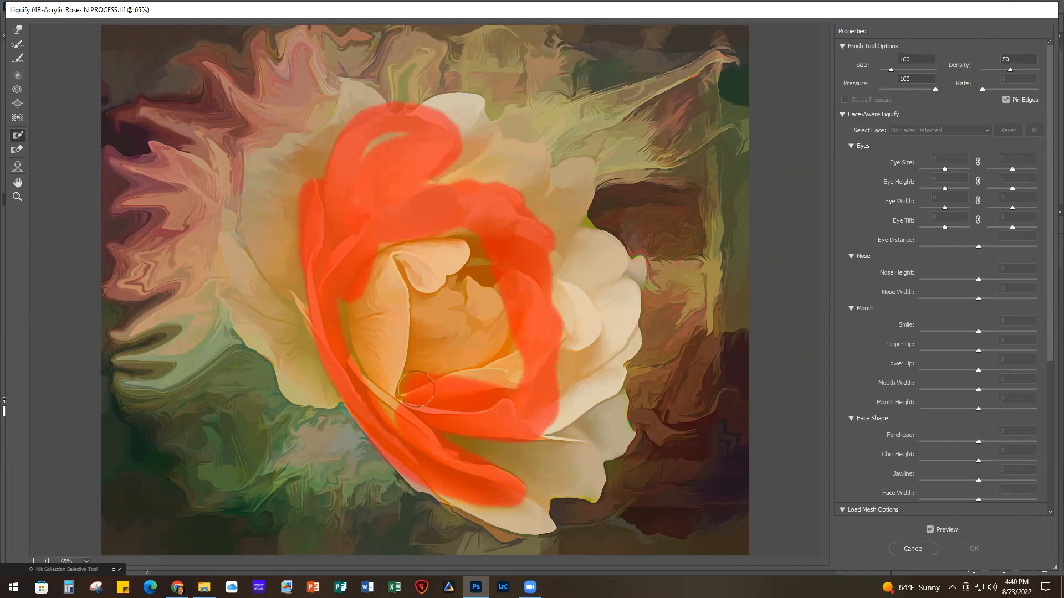
click(18, 28)
mouse_move(272, 267)
mouse_down()
mouse_move(259, 281)
mouse_move(106, 308)
mouse_up()
drag(257, 274, 178, 306)
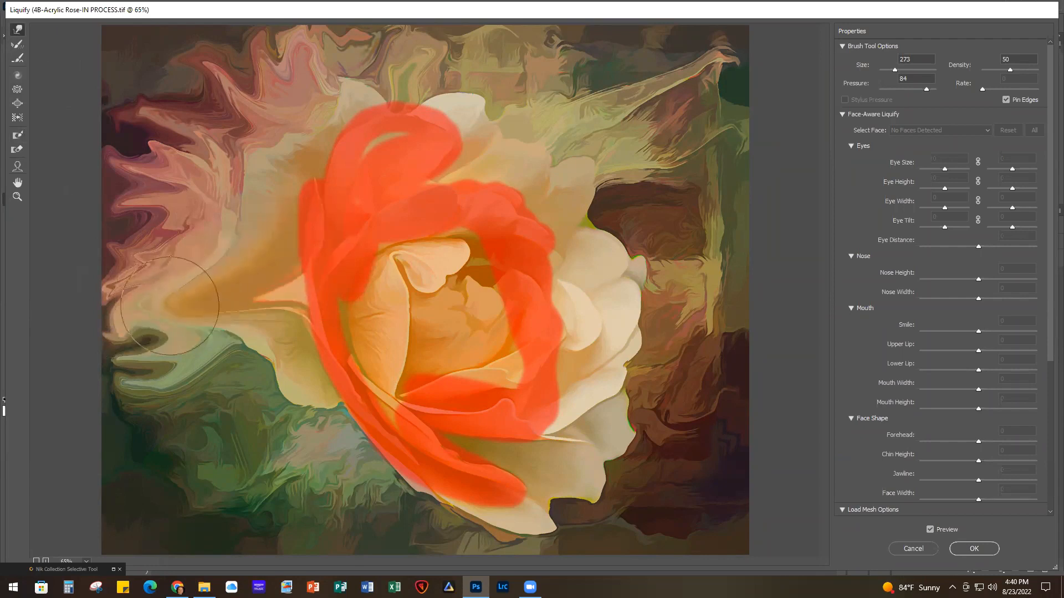
drag(278, 259, 181, 298)
drag(285, 234, 167, 262)
drag(304, 190, 194, 214)
drag(308, 168, 164, 180)
drag(212, 227, 95, 297)
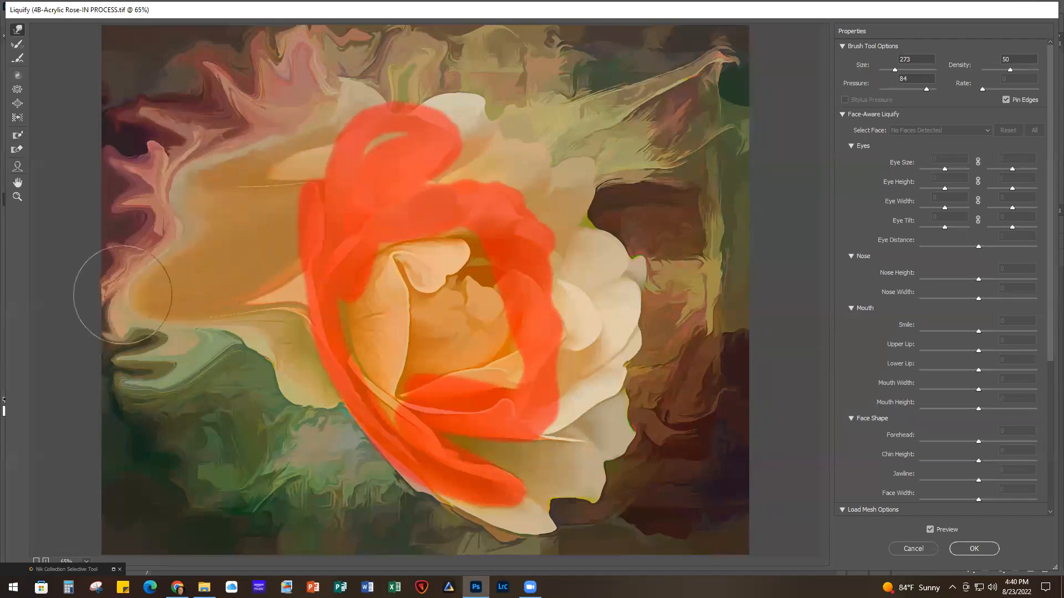
- Try pulling the rose's outer left and lower-left petals outward with Forward Warp at size 273, pressure 84, and cancel Liquify
drag(177, 273, 52, 332)
drag(306, 273, 109, 351)
drag(297, 308, 238, 427)
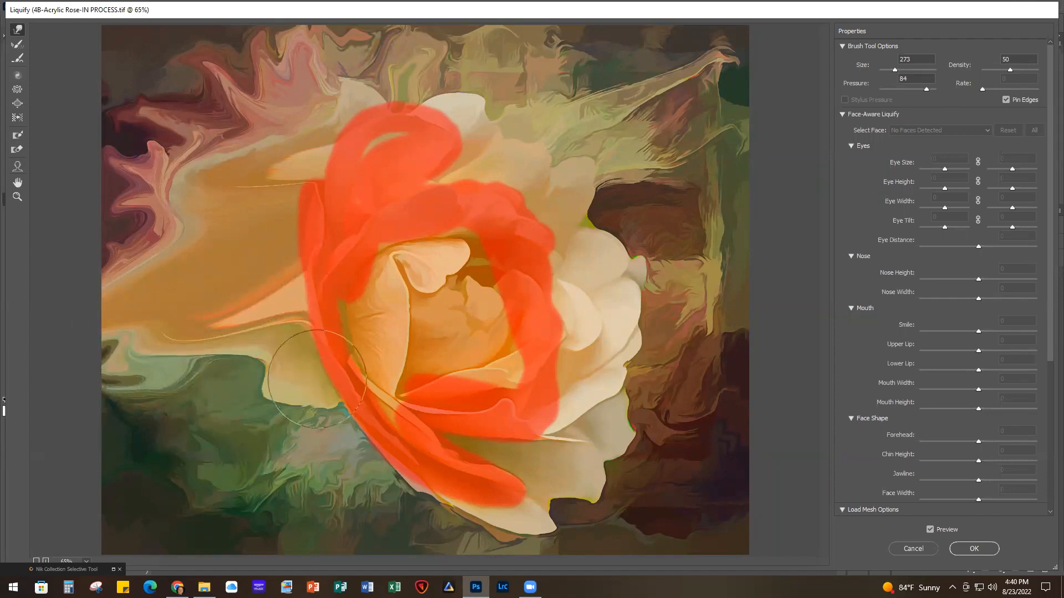
drag(315, 381, 227, 422)
drag(278, 366, 186, 425)
drag(252, 352, 173, 415)
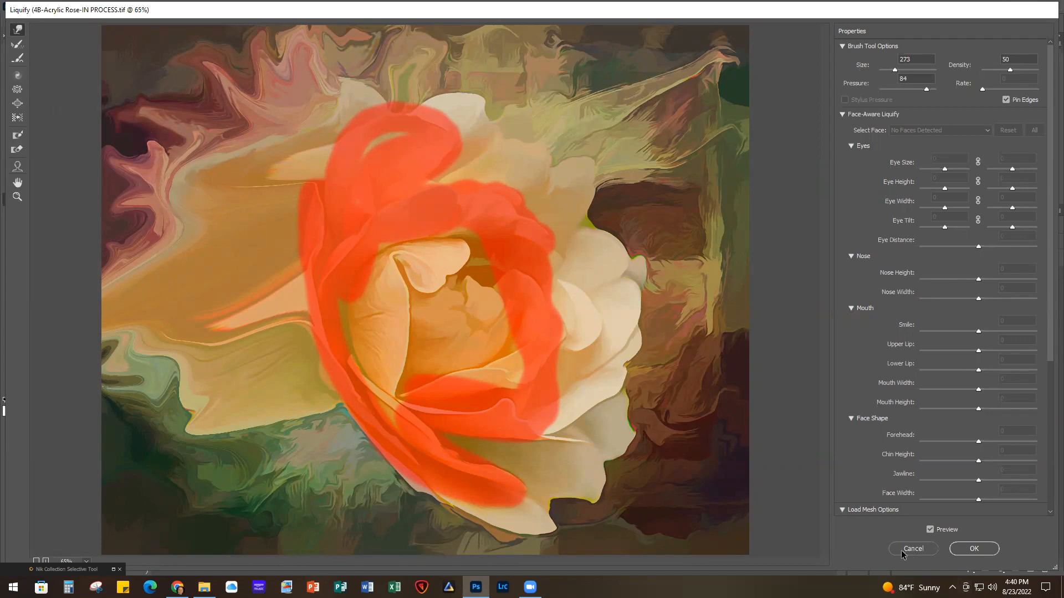
click(973, 549)
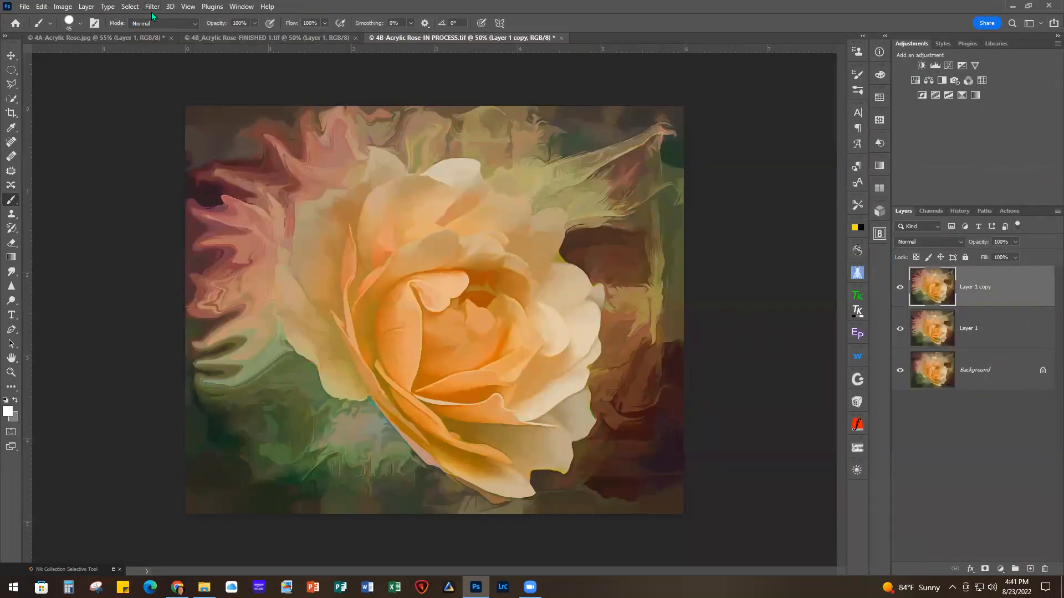
- Close all the open rose documents without saving, and open 4C-Model.jpg
click(151, 6)
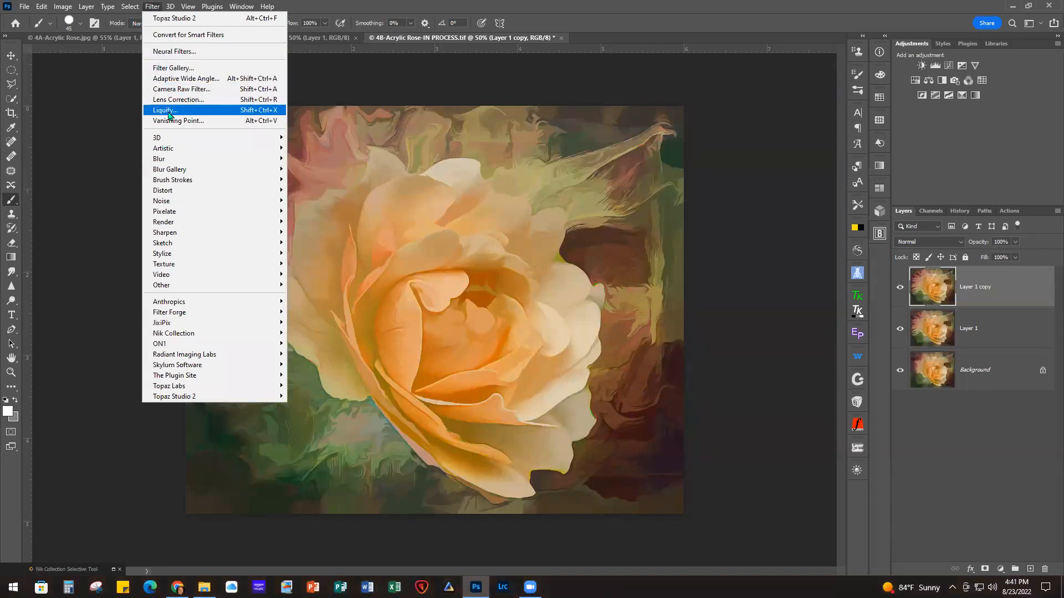
click(708, 169)
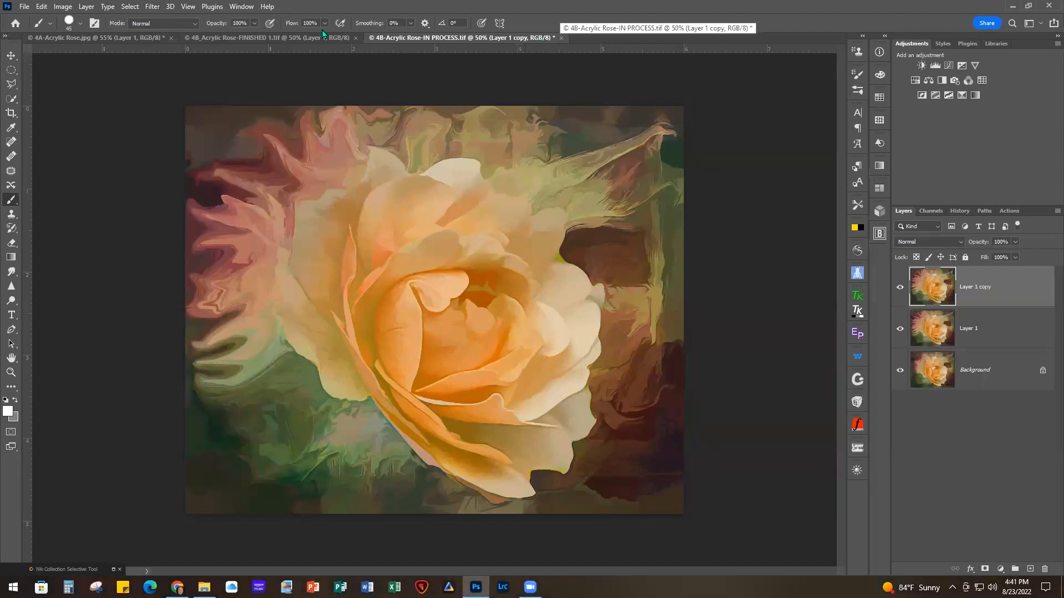
click(25, 7)
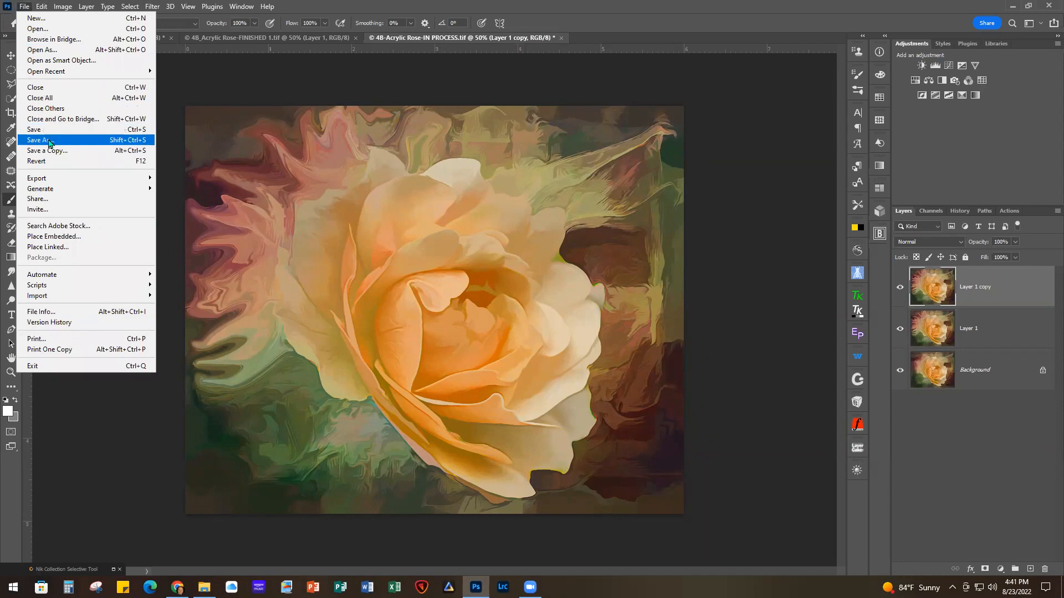
click(55, 98)
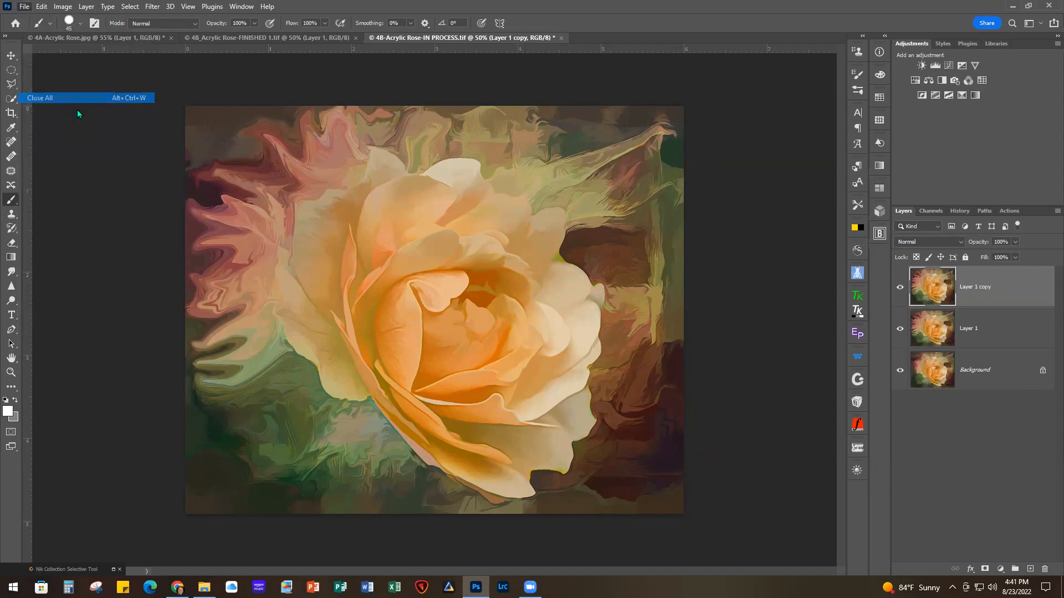
click(526, 219)
click(527, 218)
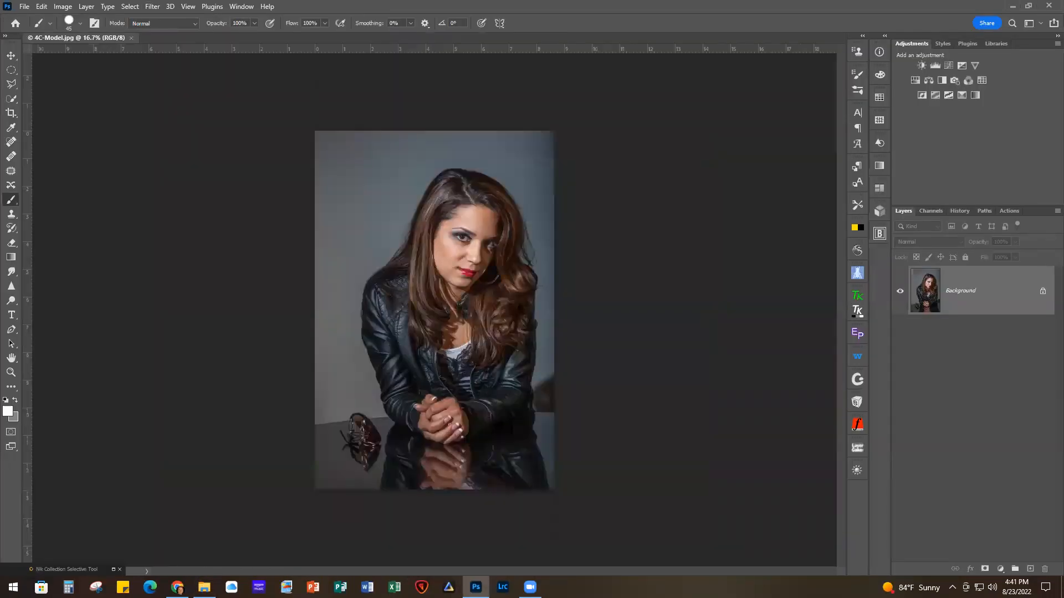
- Float 4D-Model-FINISHED.tif beside 4C-Model.jpg at 20.2% zoom, compare the two portraits, and close the finished version
key(ctrl+plus)
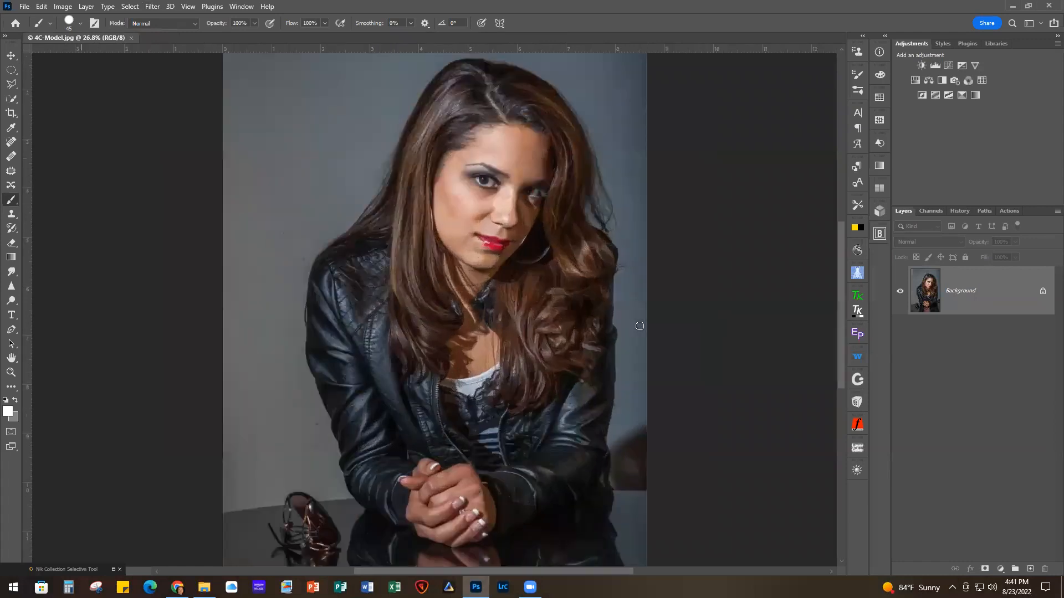
key(ctrl+minus)
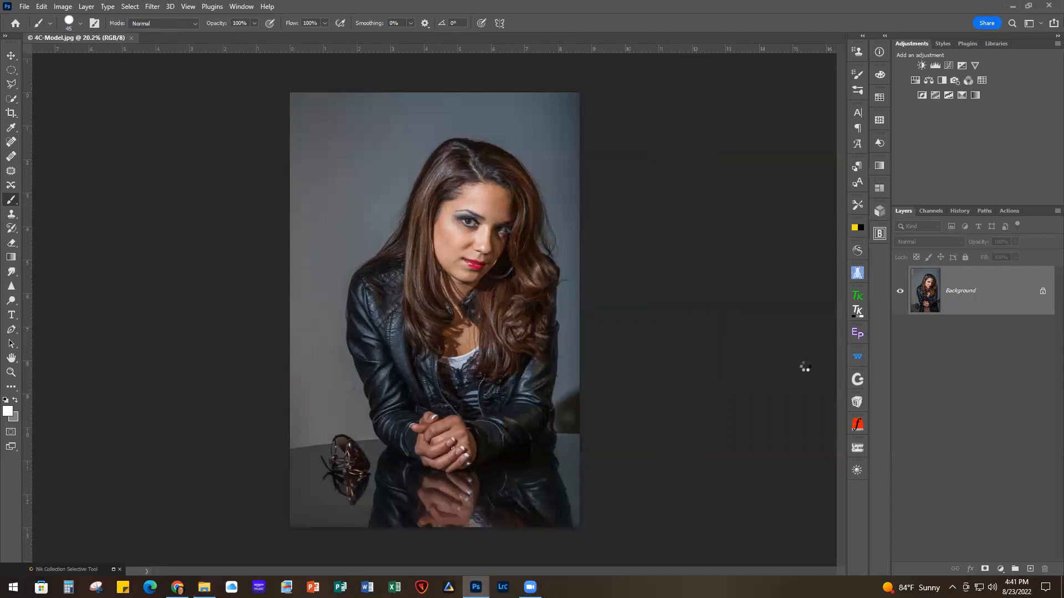
drag(184, 37, 504, 62)
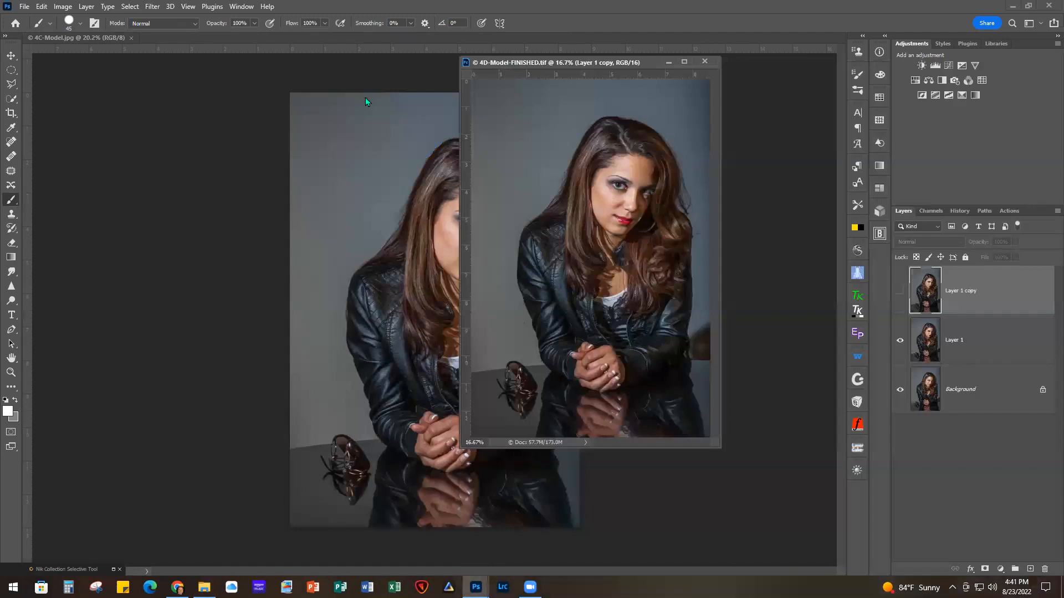
drag(546, 66, 715, 115)
scroll(775, 272, up, 3)
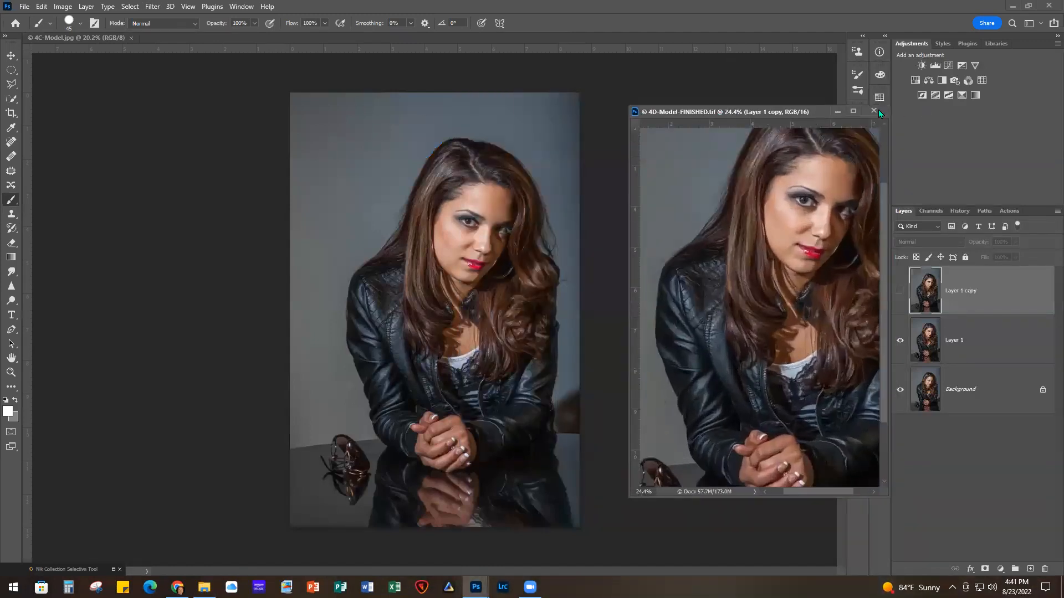
drag(888, 496, 1007, 575)
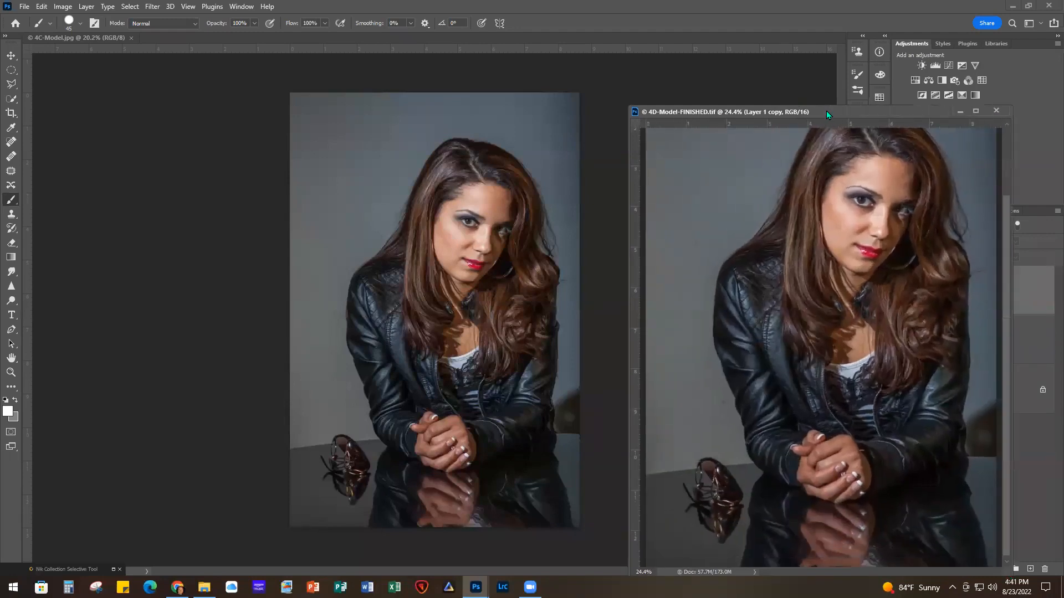
drag(826, 111, 769, 97)
key(ctrl+0)
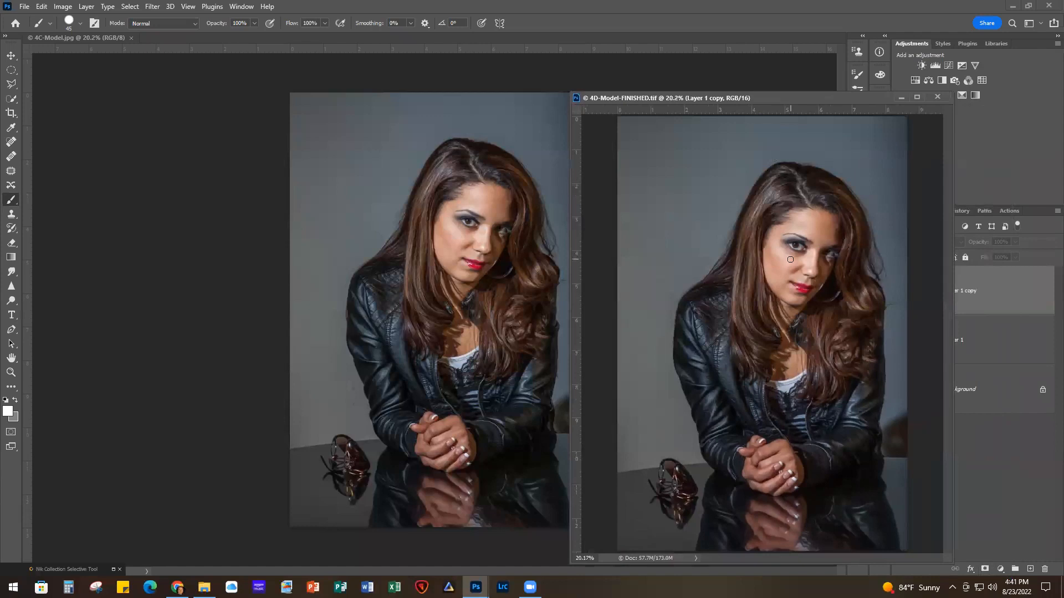
mouse_move(769, 98)
mouse_down()
mouse_move(750, 85)
mouse_move(761, 83)
mouse_up()
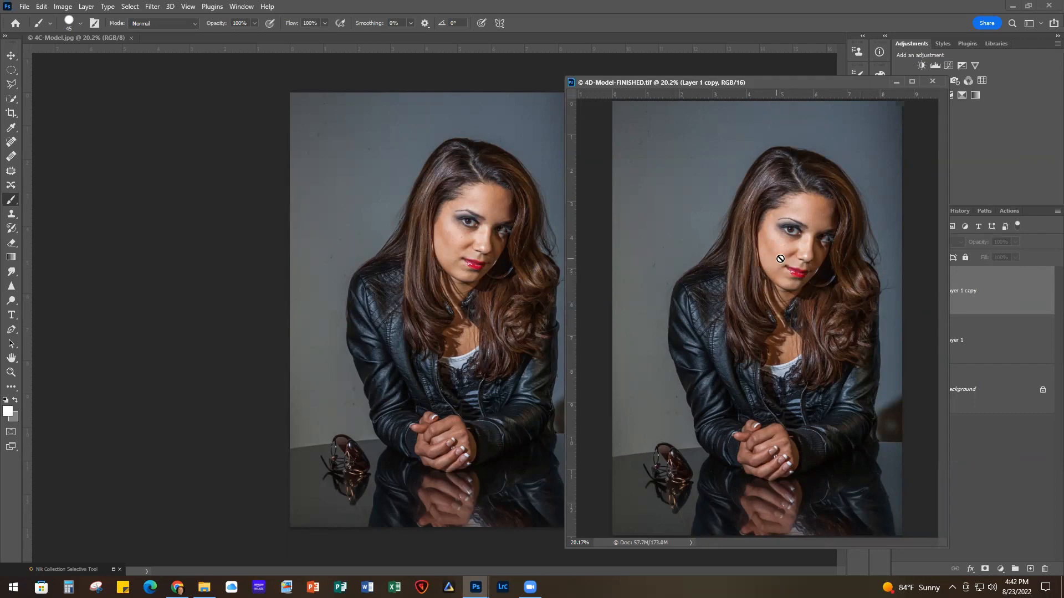
click(933, 82)
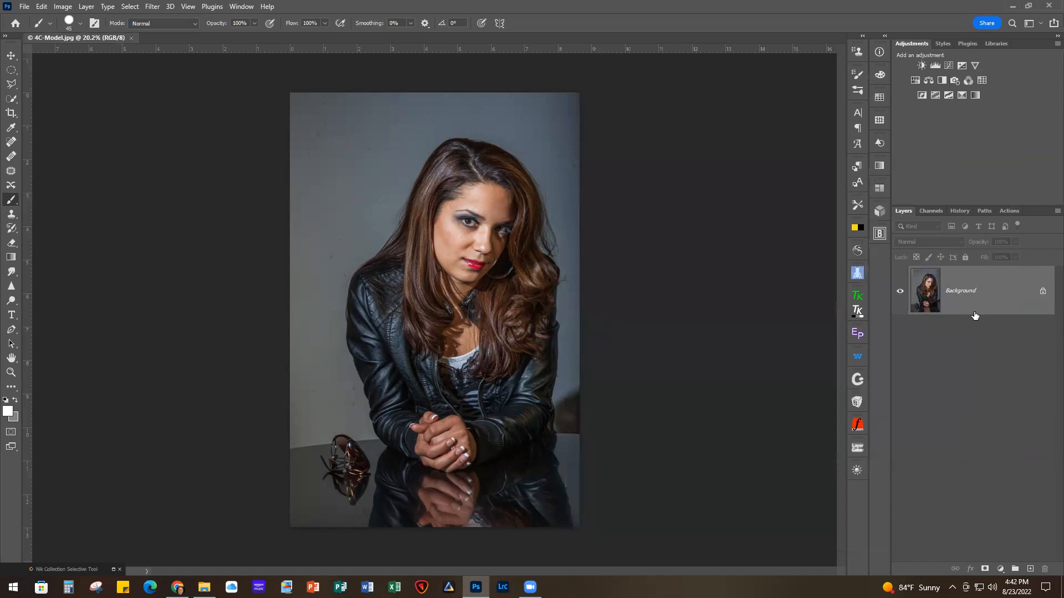
- Duplicate the Background layer of 4C-Model.jpg and open the duplicate in Liquify
key(ctrl+j)
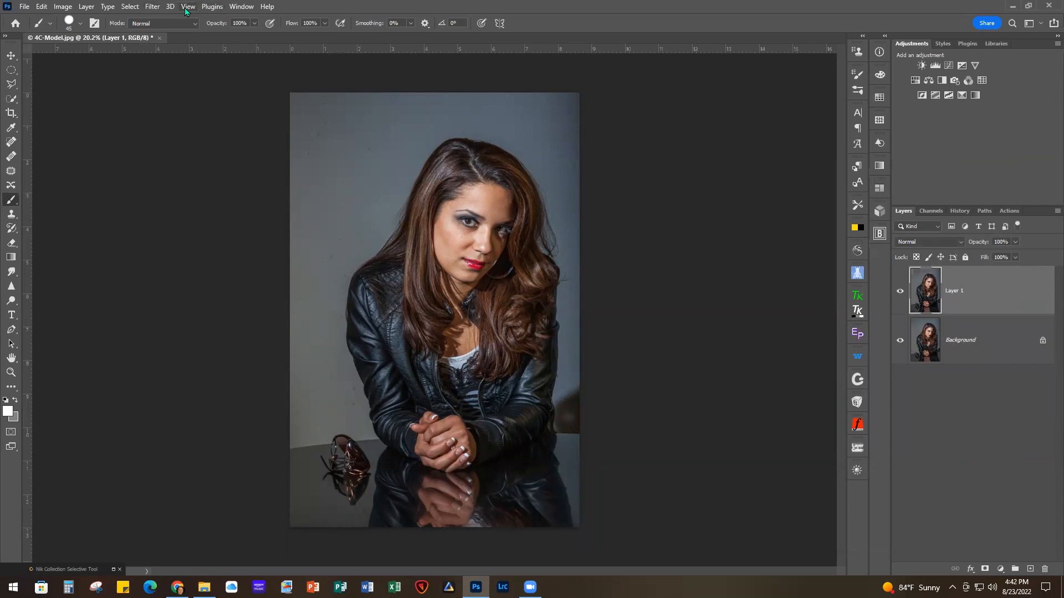
click(153, 7)
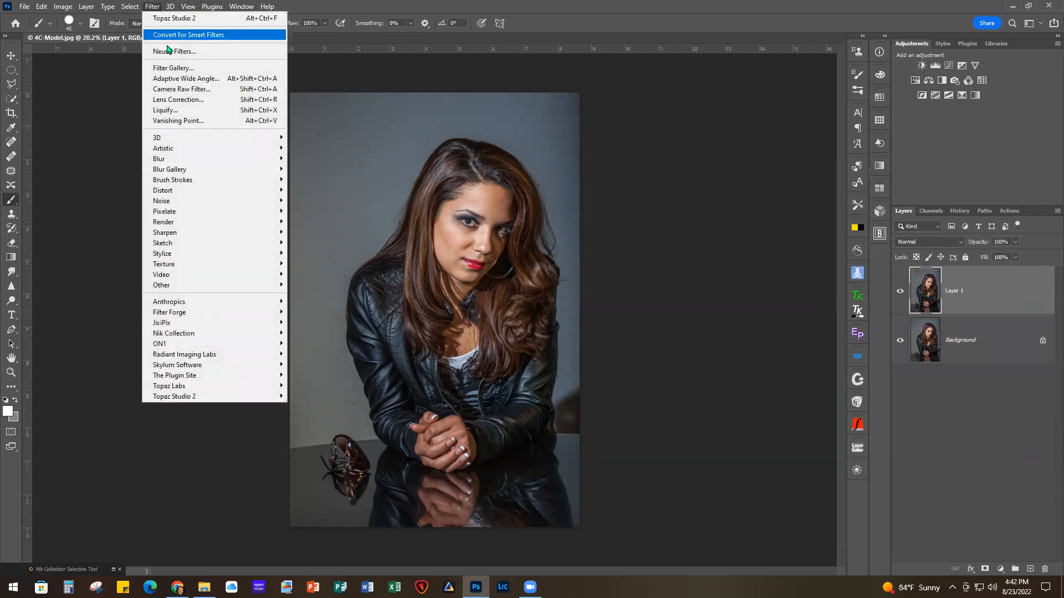
click(165, 110)
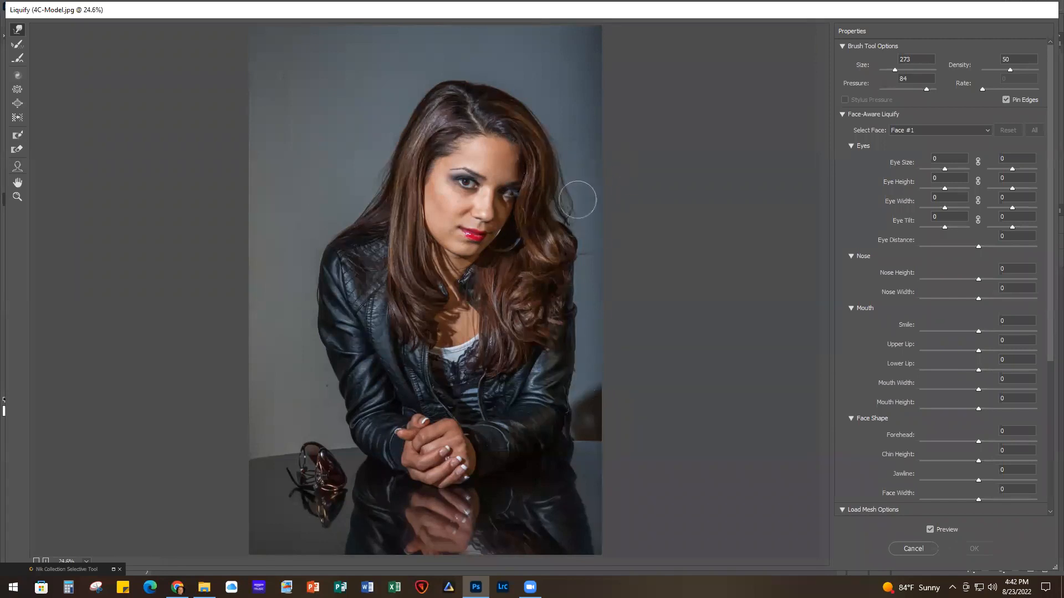
key(ctrl+plus)
scroll(463, 236, up, 1)
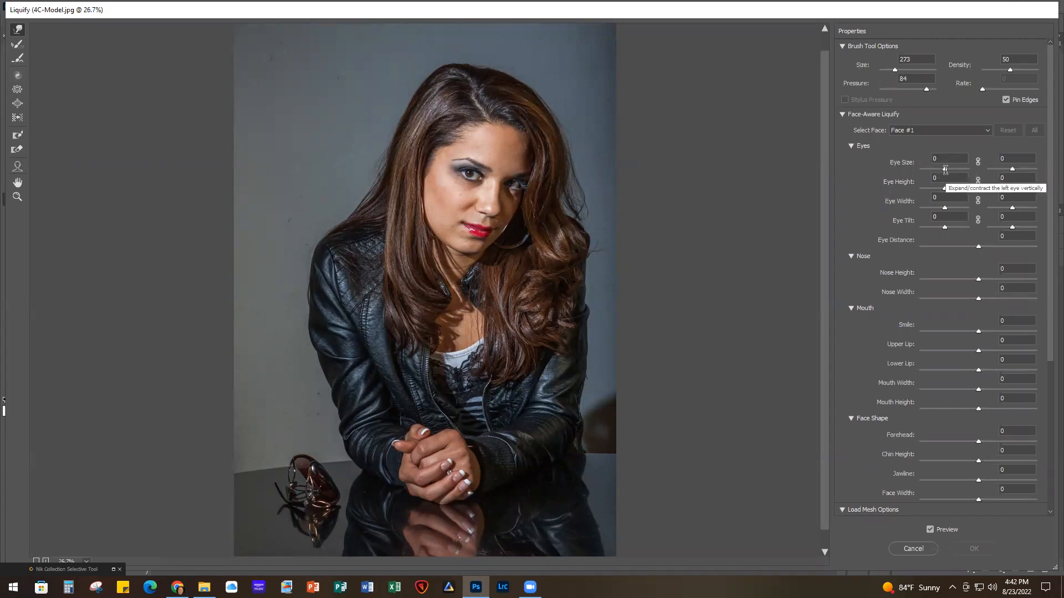
- Enlarge both of the model's eyes with Face-Aware Liquify, setting Eye Size to 15 for each eye
click(945, 169)
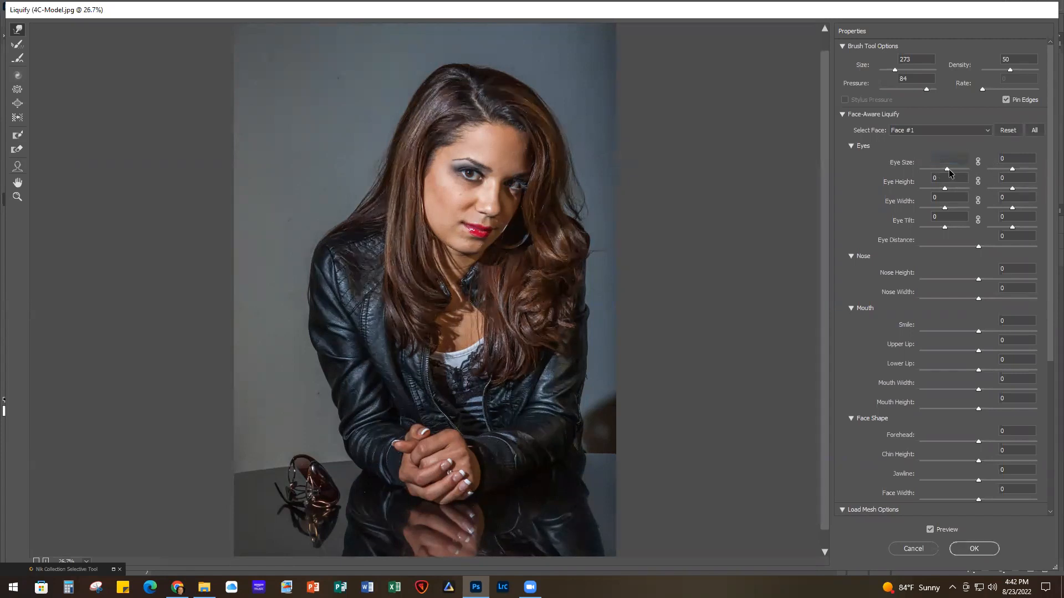
drag(957, 169, 968, 169)
drag(969, 168, 946, 173)
drag(1012, 169, 1013, 168)
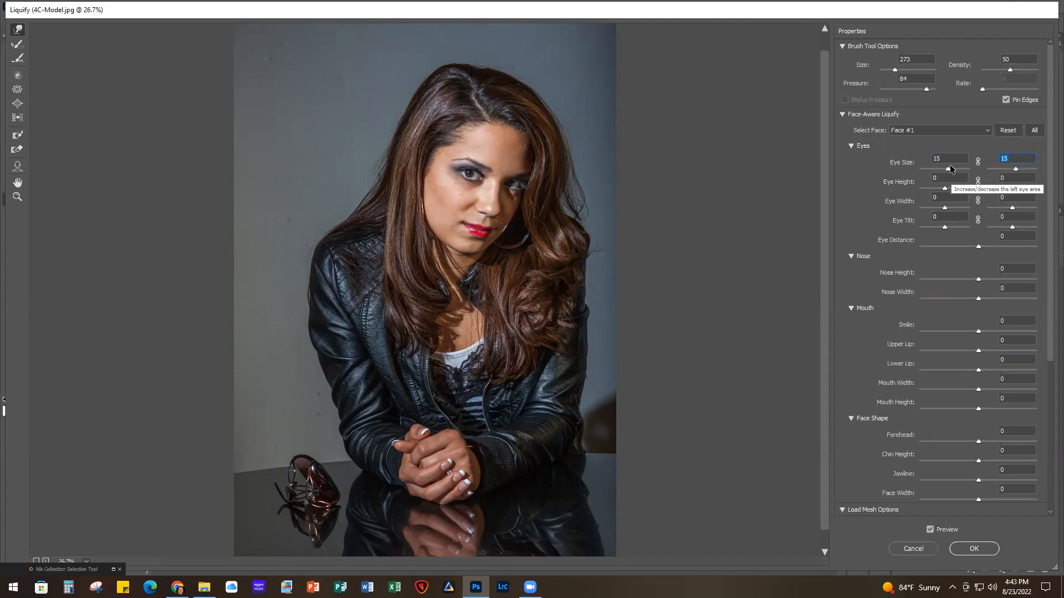
- Try a left Eye Height of 8 and Eye Width of 10, and reset both values to 0
mouse_move(944, 188)
mouse_down()
mouse_move(958, 191)
mouse_move(947, 190)
mouse_up()
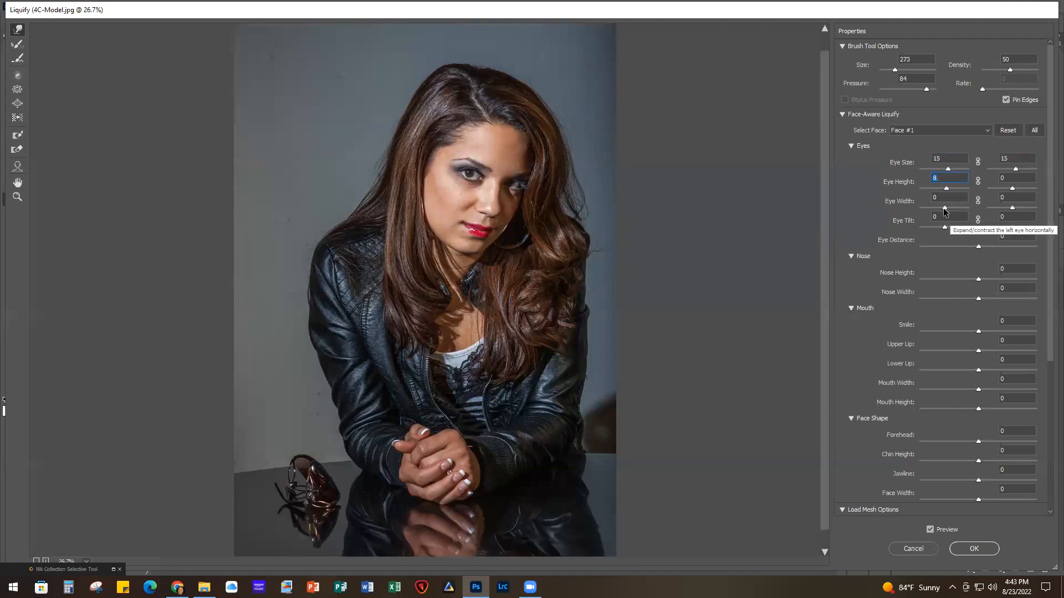
mouse_move(945, 207)
mouse_down()
mouse_move(974, 208)
mouse_move(943, 213)
mouse_up()
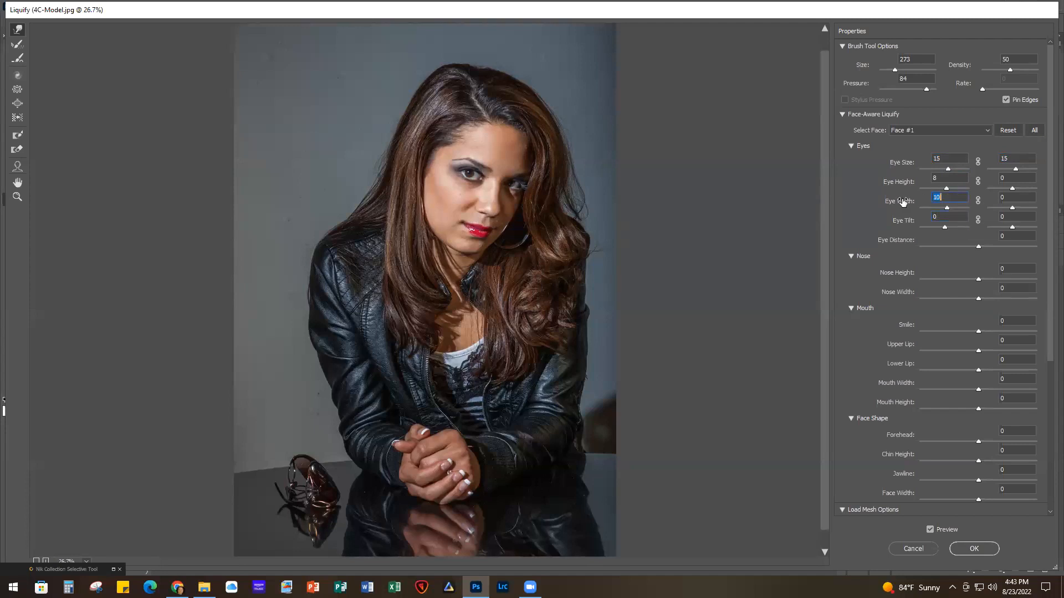
text(0)
drag(944, 177, 906, 196)
text(0)
- Set the left Eye Tilt to 6 and narrow the nose with a Nose Width of -38
mouse_move(943, 227)
mouse_down()
mouse_move(922, 230)
mouse_move(945, 231)
mouse_up()
drag(979, 297, 957, 298)
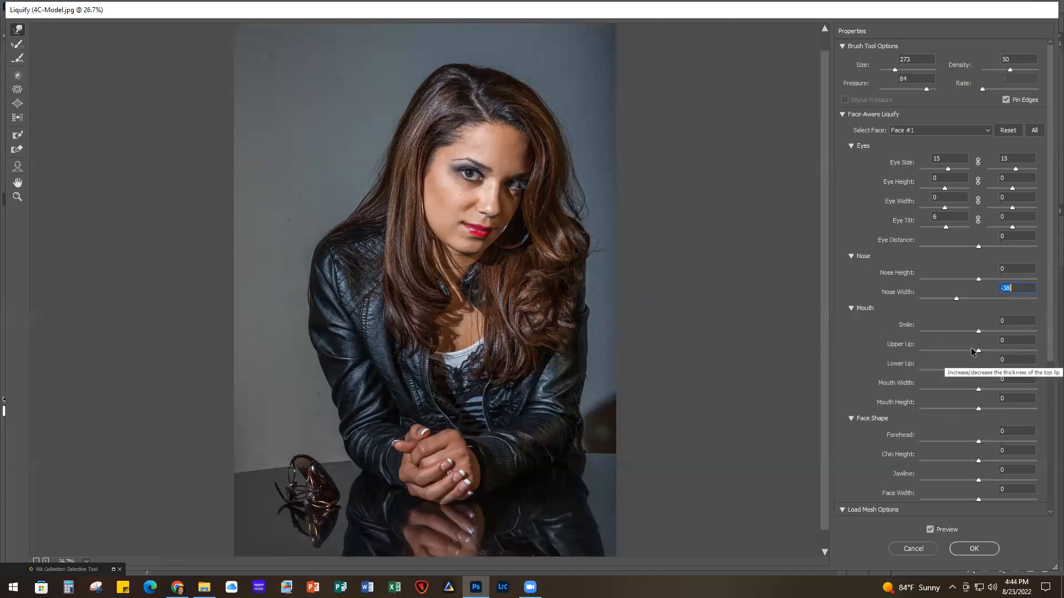
- Reshape the model's mouth with Upper Lip 67, Lower Lip 9, Mouth Width 80, Smile 65 and Mouth Height 73
drag(978, 352, 1012, 353)
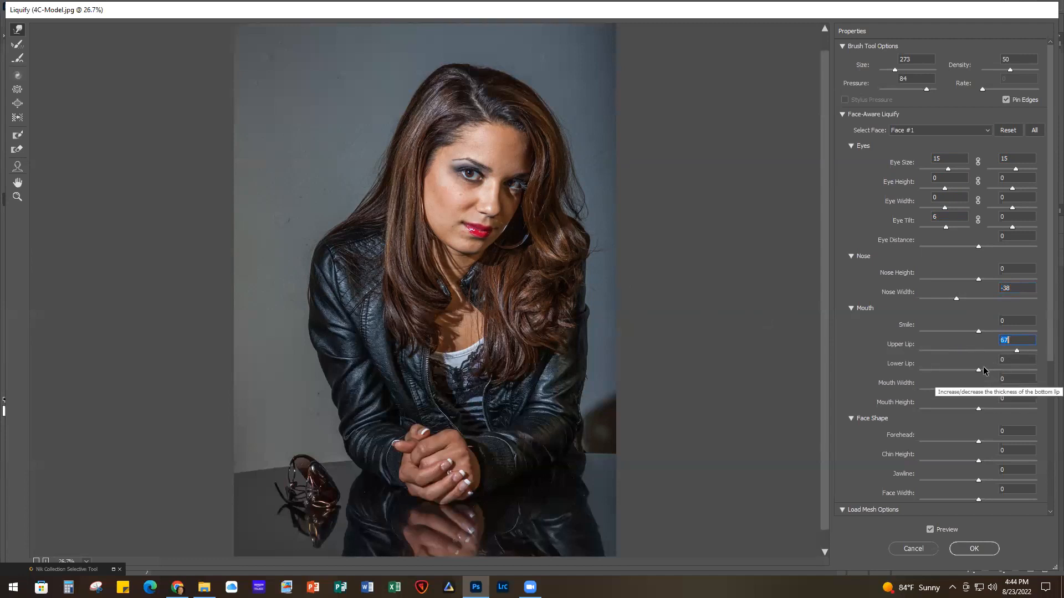
mouse_move(979, 370)
mouse_down()
mouse_move(1000, 370)
mouse_move(936, 370)
mouse_move(979, 380)
mouse_up()
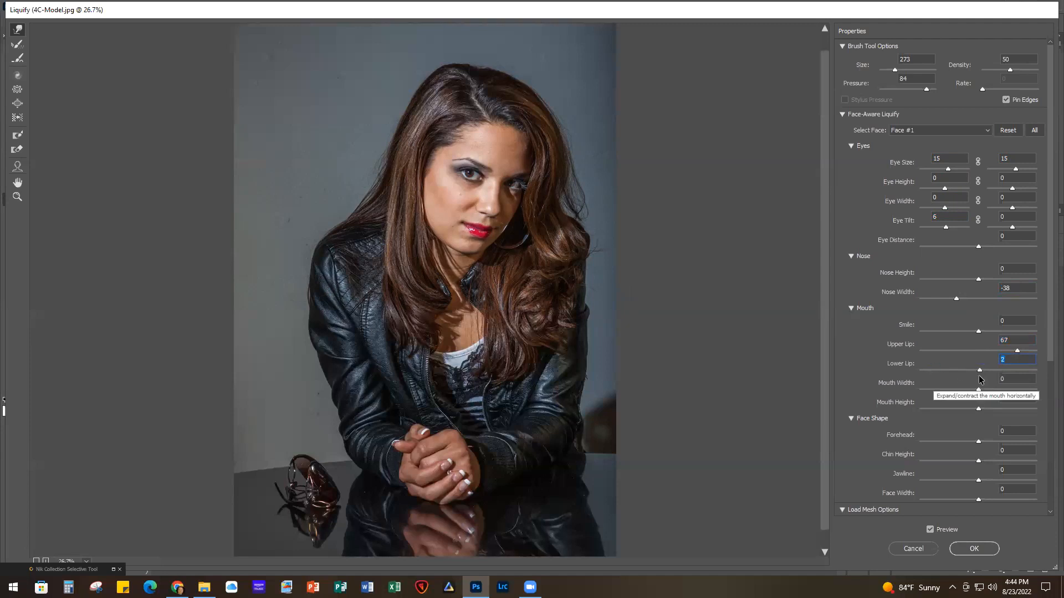
drag(986, 393, 1026, 394)
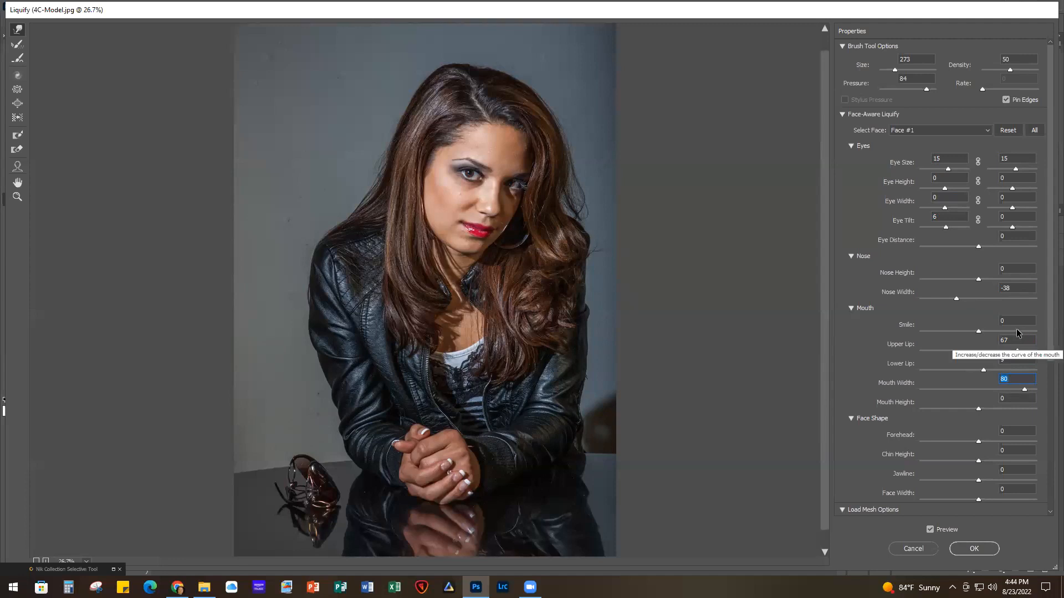
drag(979, 331, 1018, 334)
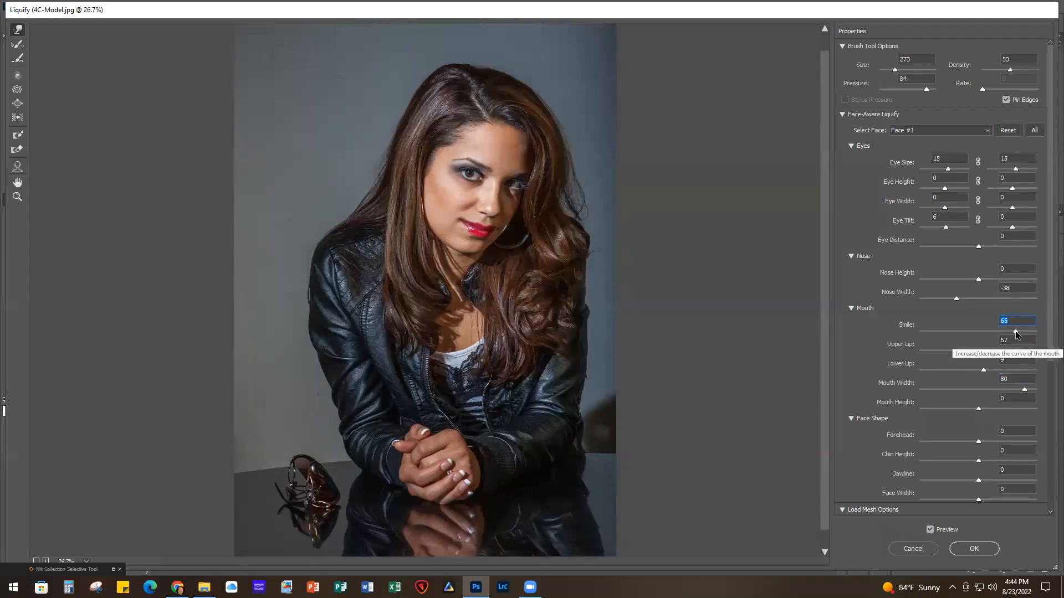
click(978, 409)
drag(979, 409, 1020, 412)
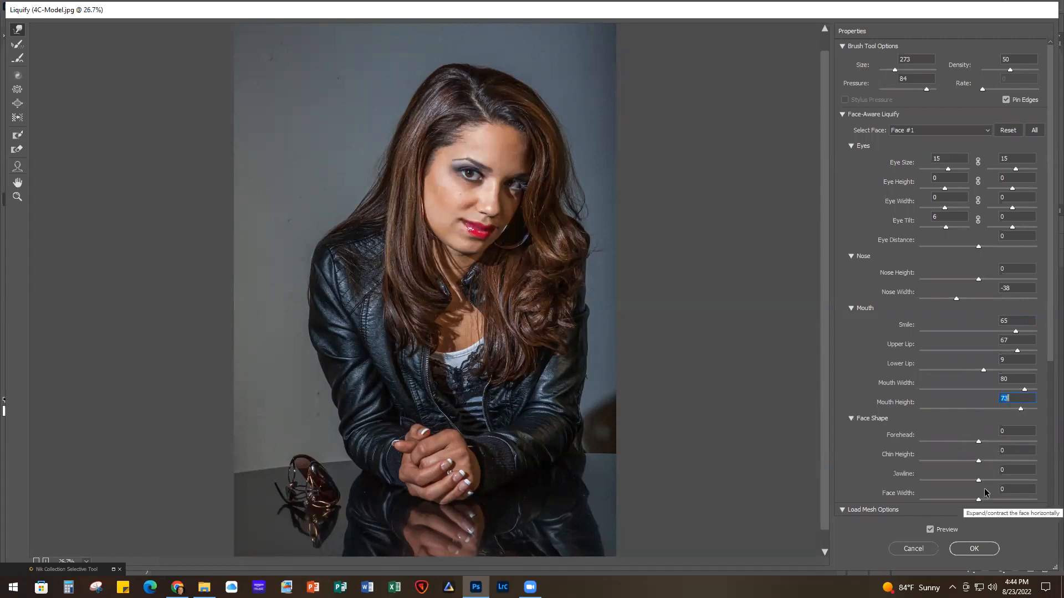
- Slim the model's face by setting the Jawline to -58
scroll(960, 489, down, 1)
drag(979, 455, 935, 455)
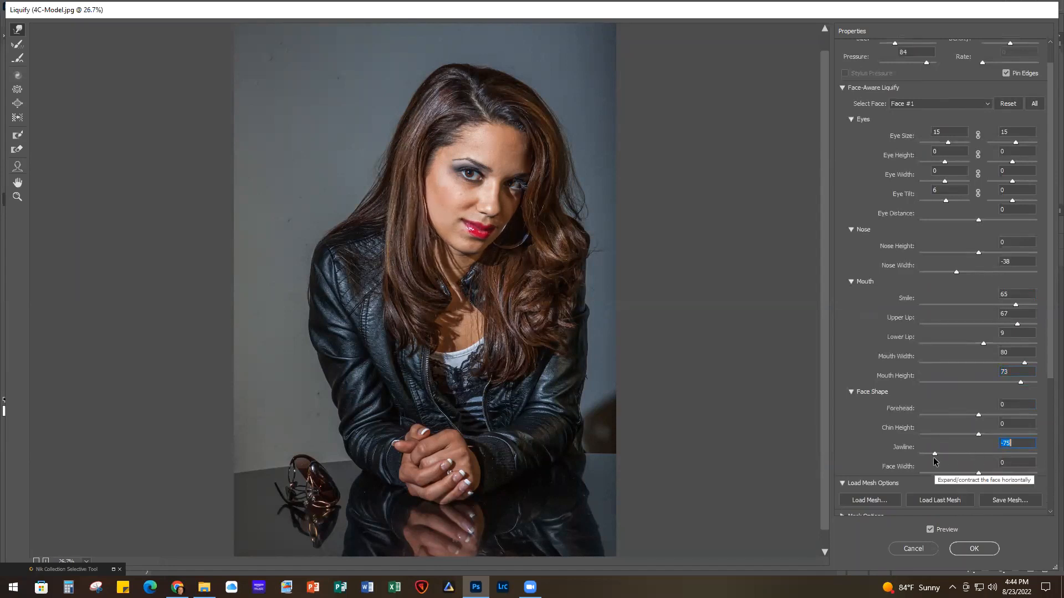
mouse_move(933, 457)
mouse_down()
mouse_move(957, 458)
mouse_move(947, 460)
mouse_up()
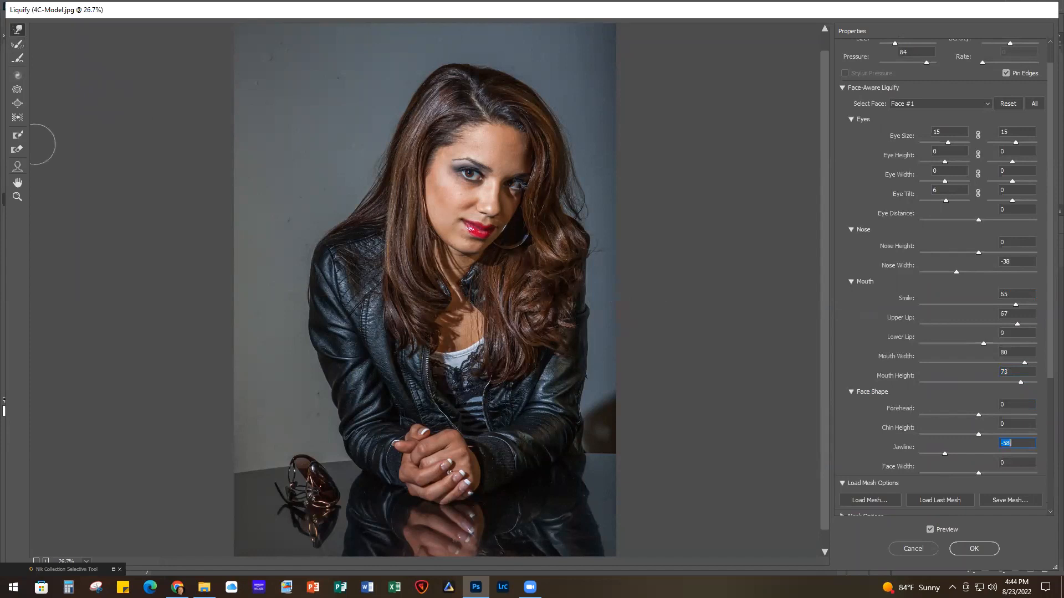
- Shrink the Forward Warp brush and examine the model's face, jacket sleeves and hands up close
key(bracketleft)
key(bracketleft)
key(bracketleft)
key(bracketleft)
key(bracketleft)
key(bracketleft)
scroll(592, 274, up, 3)
scroll(597, 308, up, 1)
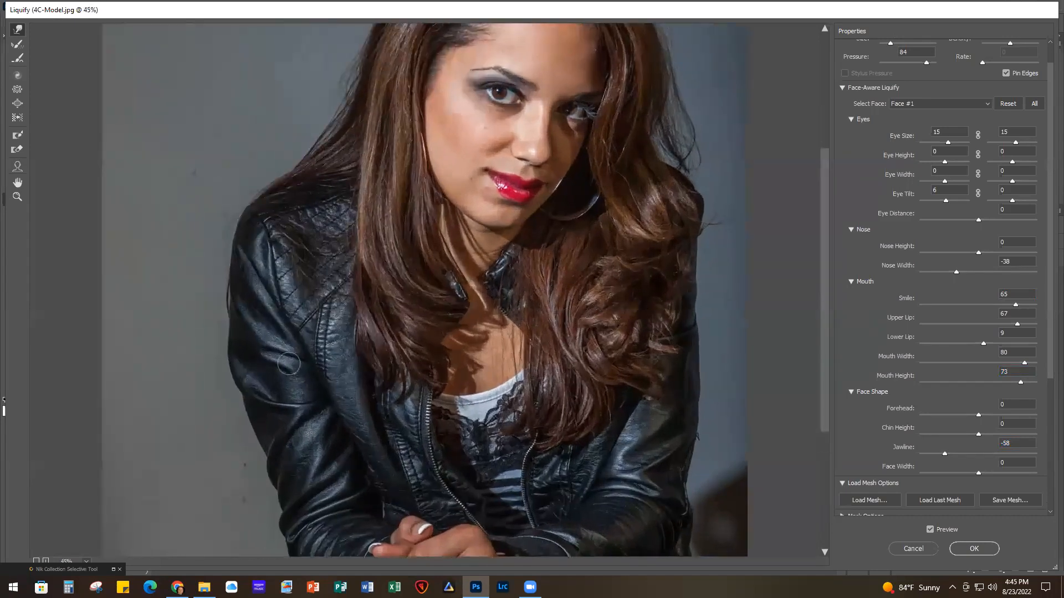
scroll(438, 195, down, 2)
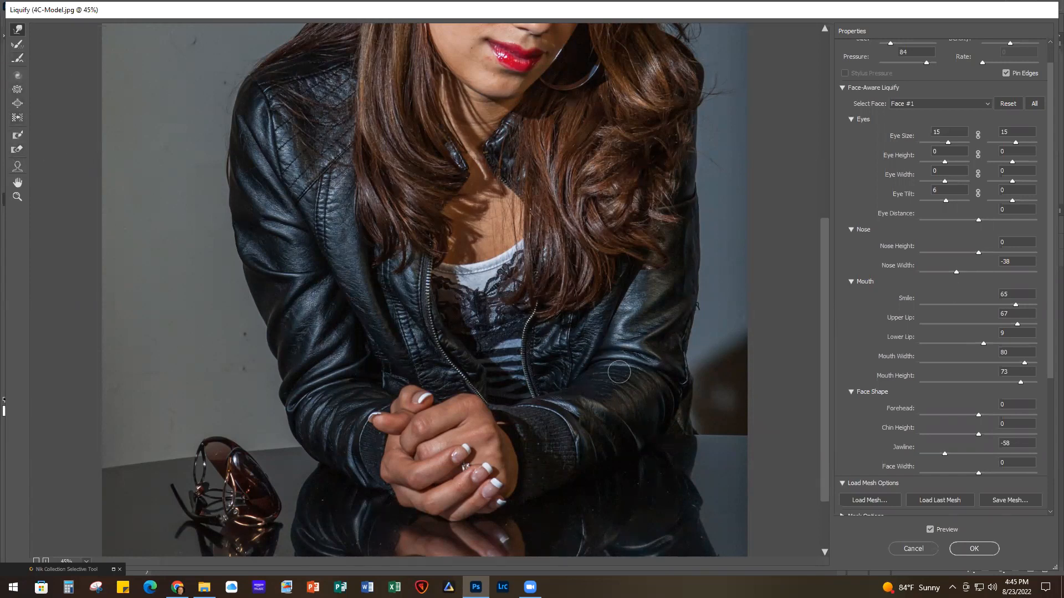
key(ctrl+0)
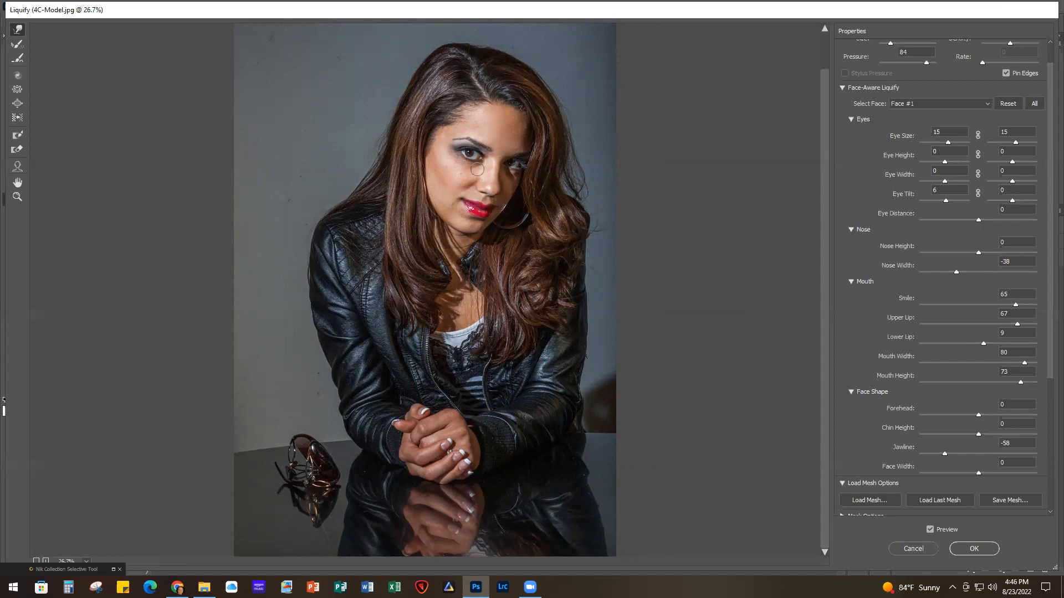
- Inspect the model's face up close and cancel the Liquify filter without applying its adjustments
scroll(494, 139, up, 3)
drag(488, 115, 548, 271)
scroll(550, 271, up, 1)
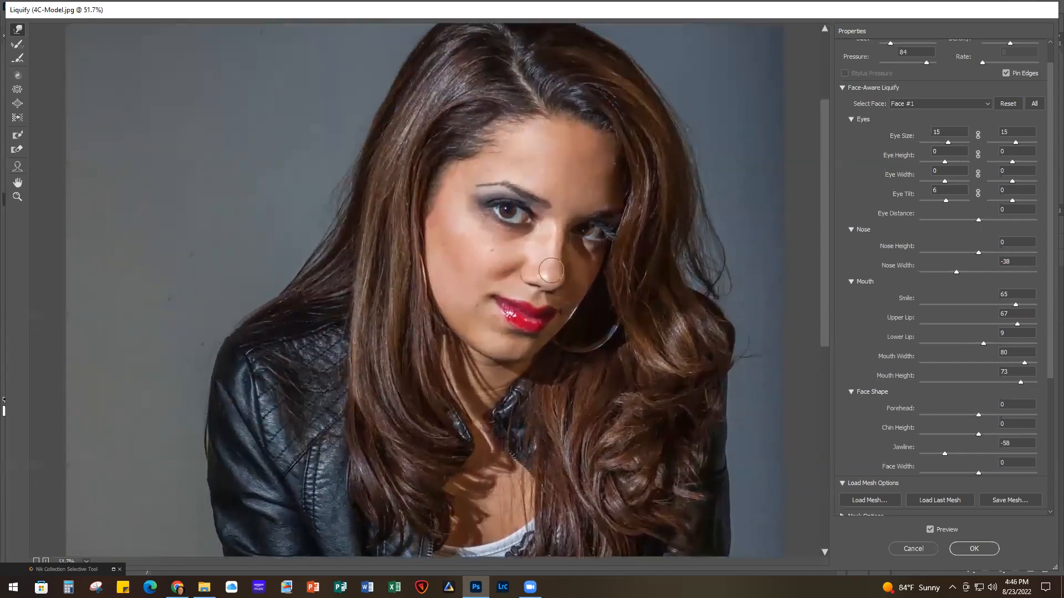
scroll(550, 271, up, 1)
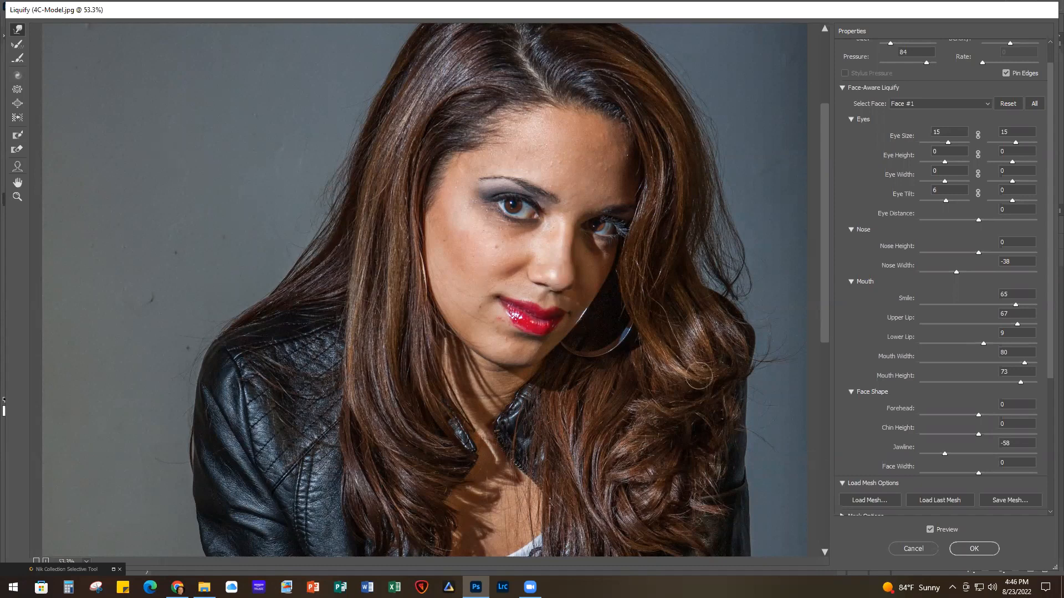
click(913, 549)
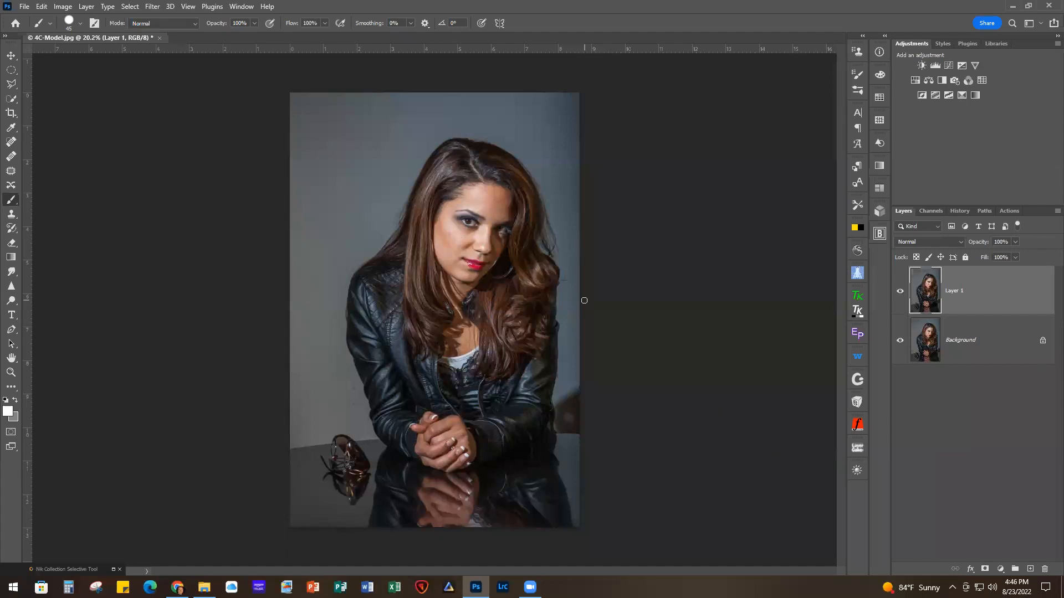
- Close 4C-Model.jpg without saving its changes, and close the flattened TIF test image of the deer
click(26, 7)
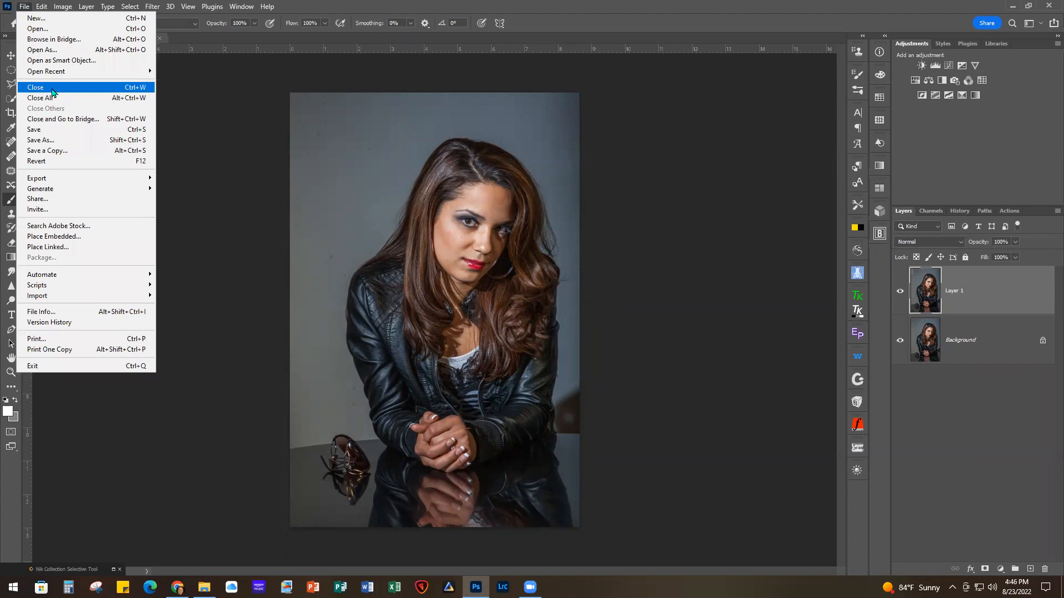
click(53, 89)
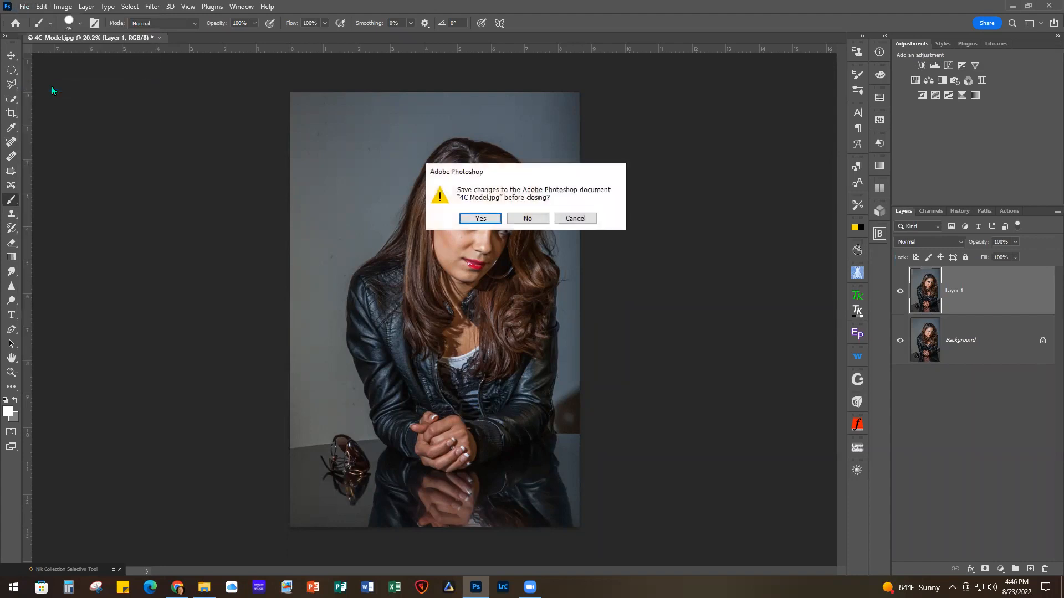
click(541, 222)
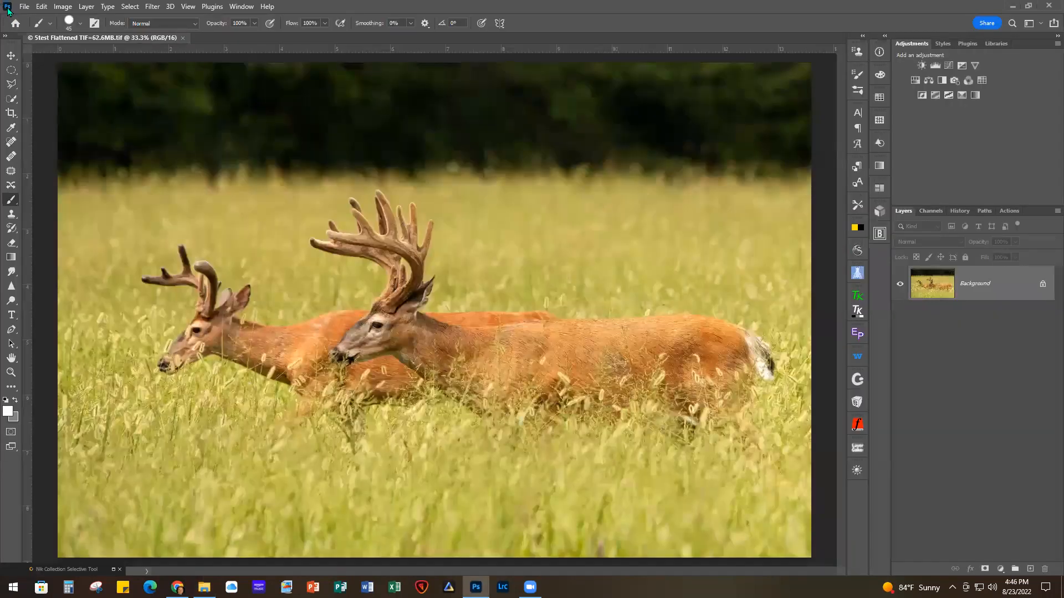
click(25, 7)
click(33, 86)
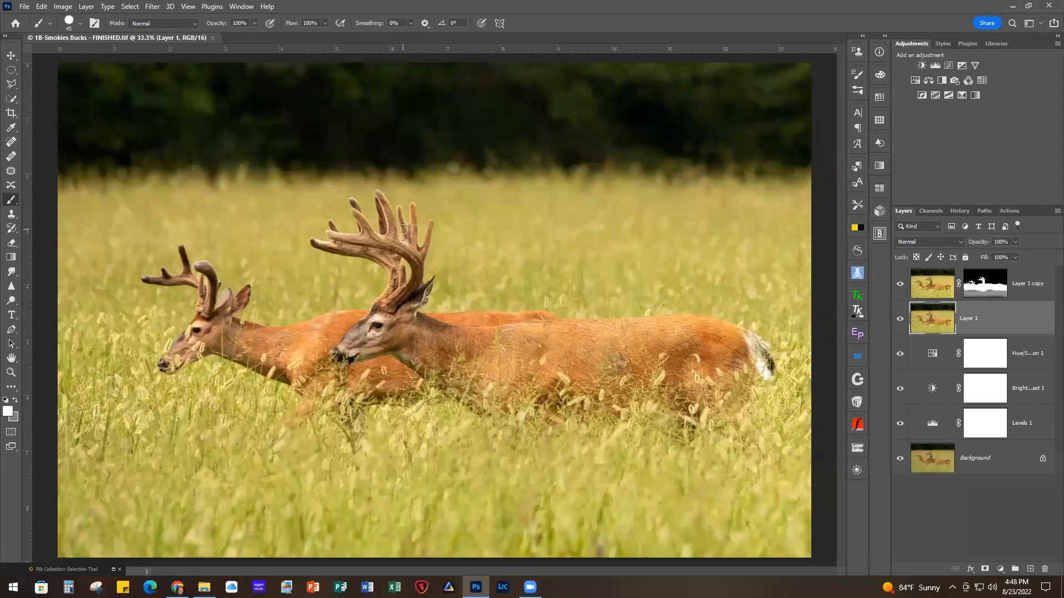
- Flatten all layers of 1B-Smokies Bucks - FINISHED.tif into a single background layer
click(87, 6)
click(118, 441)
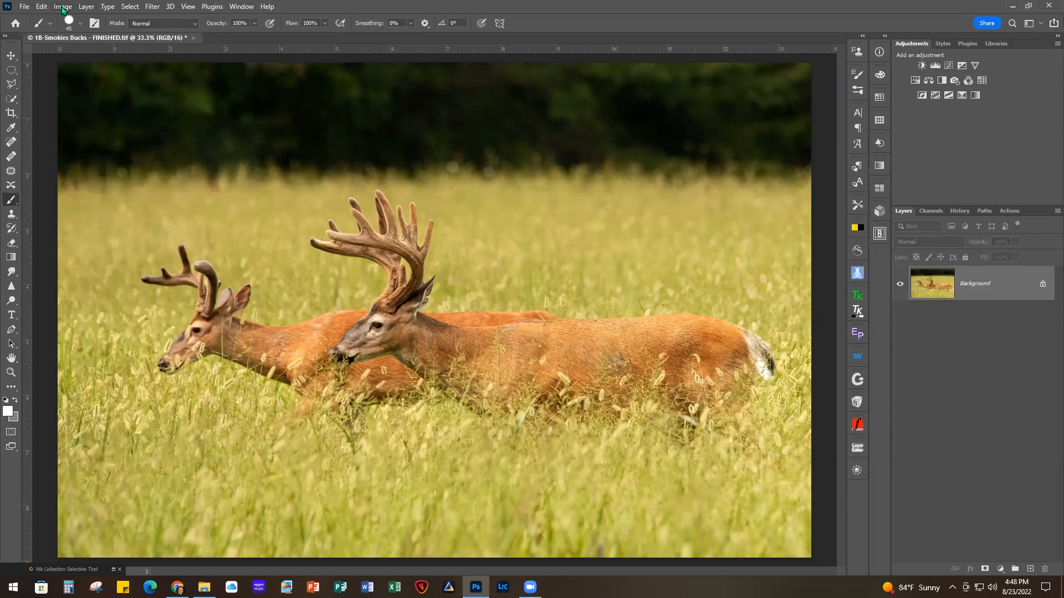
- Open the logo file MeredithImages-1-Affinity B&W 3x2inch.png from the Desktop folder
click(25, 8)
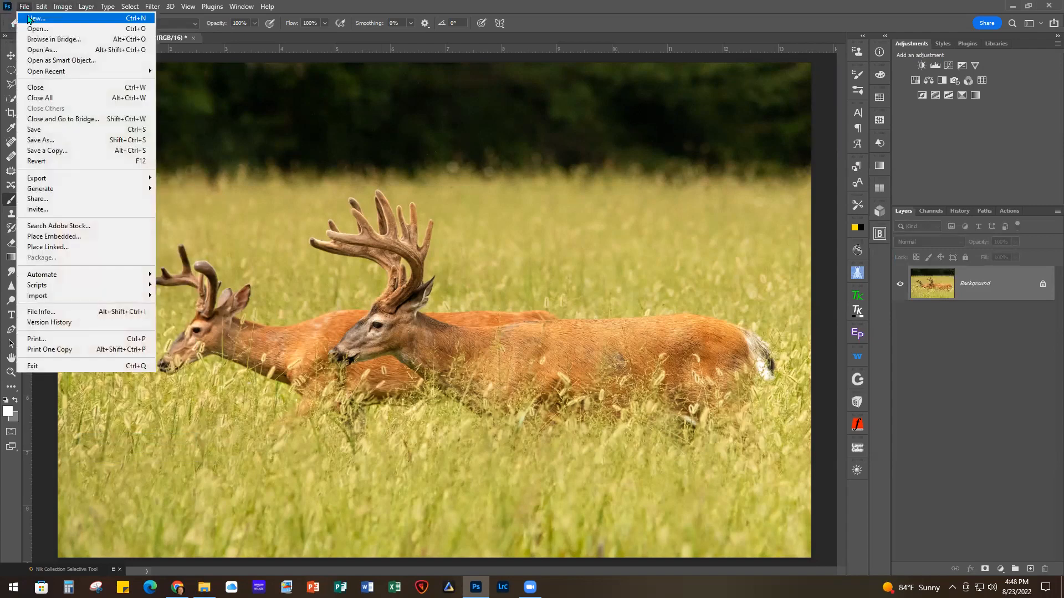
click(44, 28)
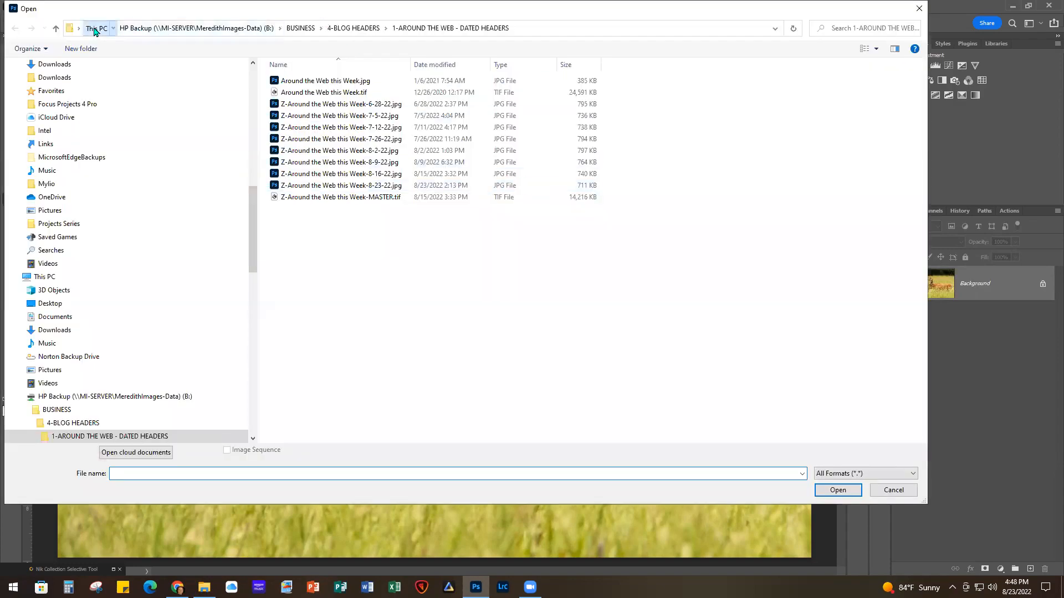
click(94, 30)
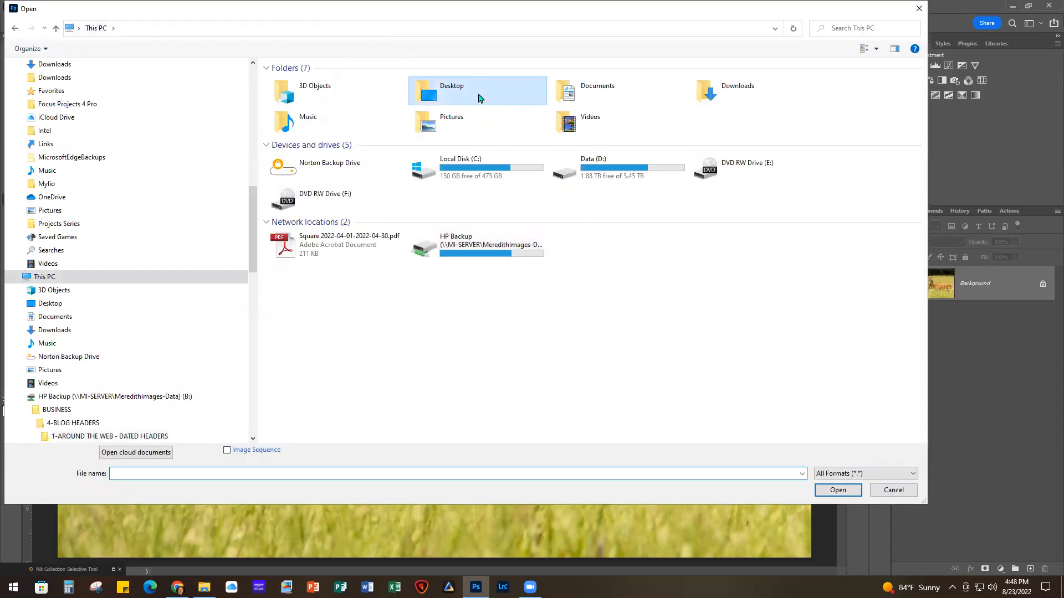
double_click(480, 98)
scroll(484, 305, down, 10)
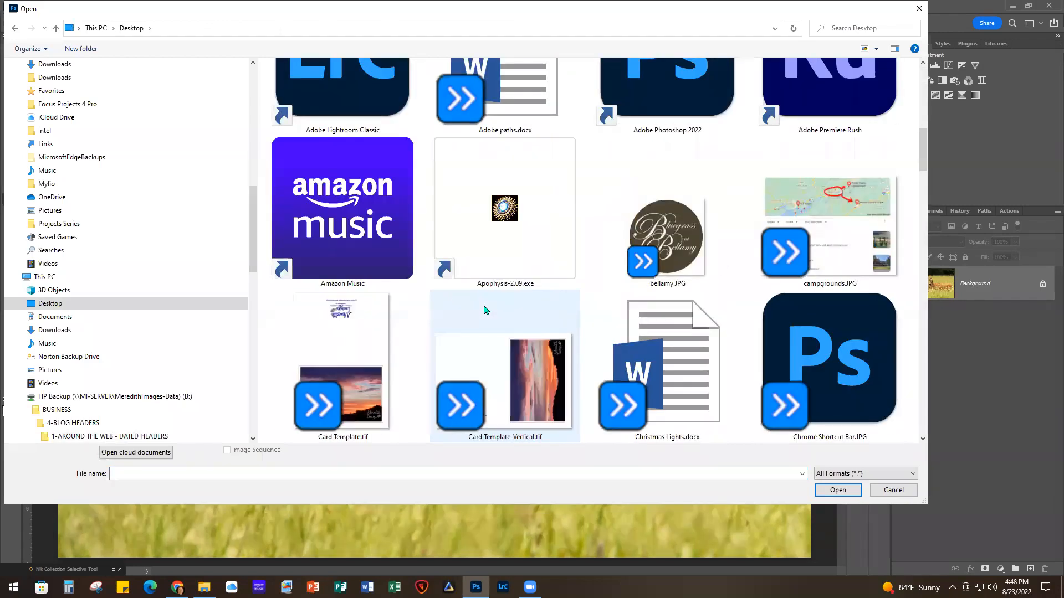
scroll(483, 310, down, 10)
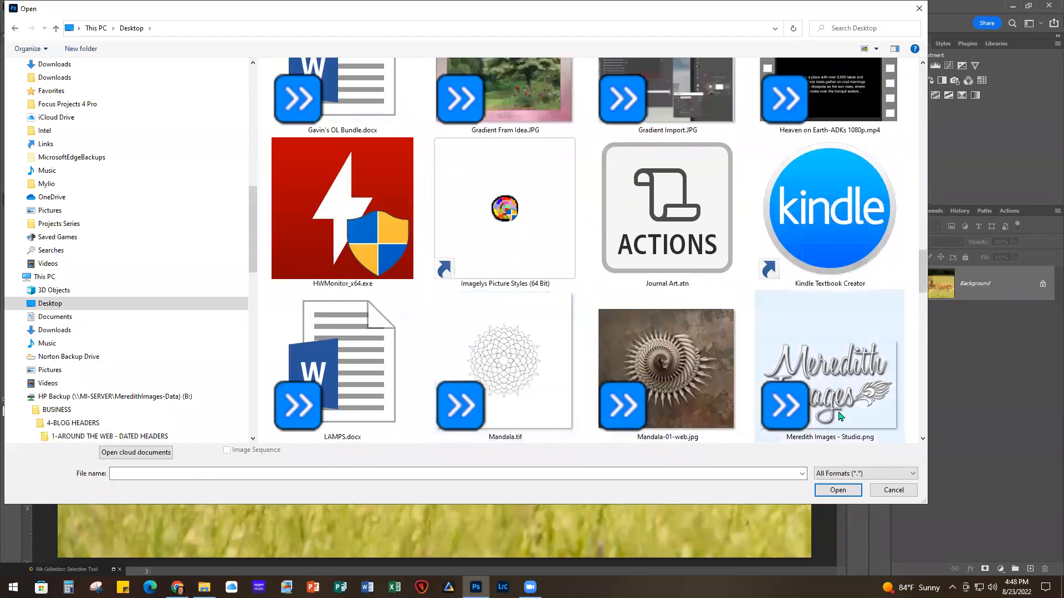
scroll(841, 417, down, 3)
double_click(869, 391)
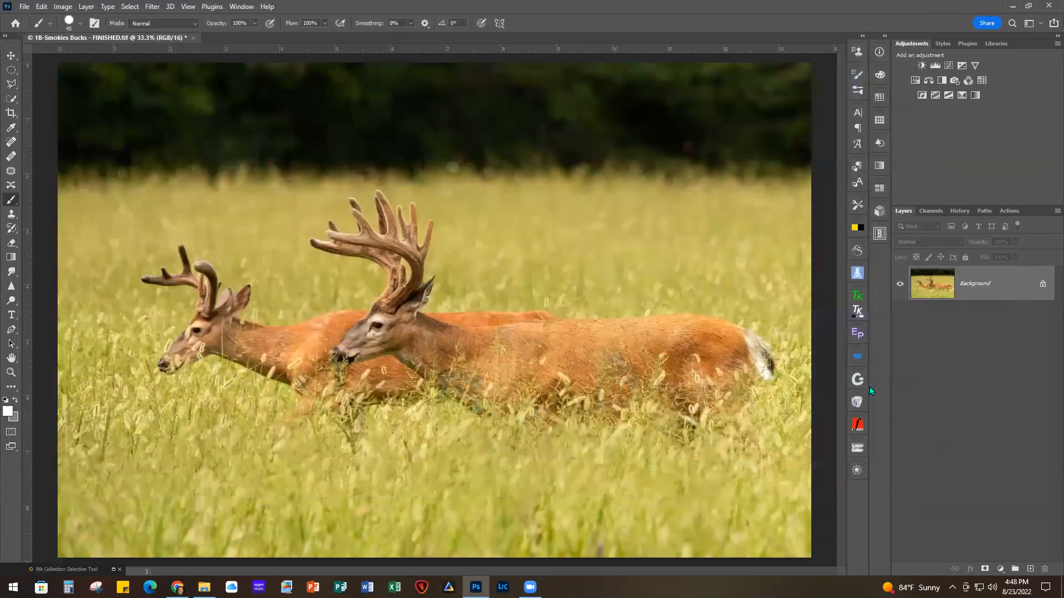
- Float the logo document, copy the logo onto the deer photo with the Move tool, and close the logo file
click(10, 55)
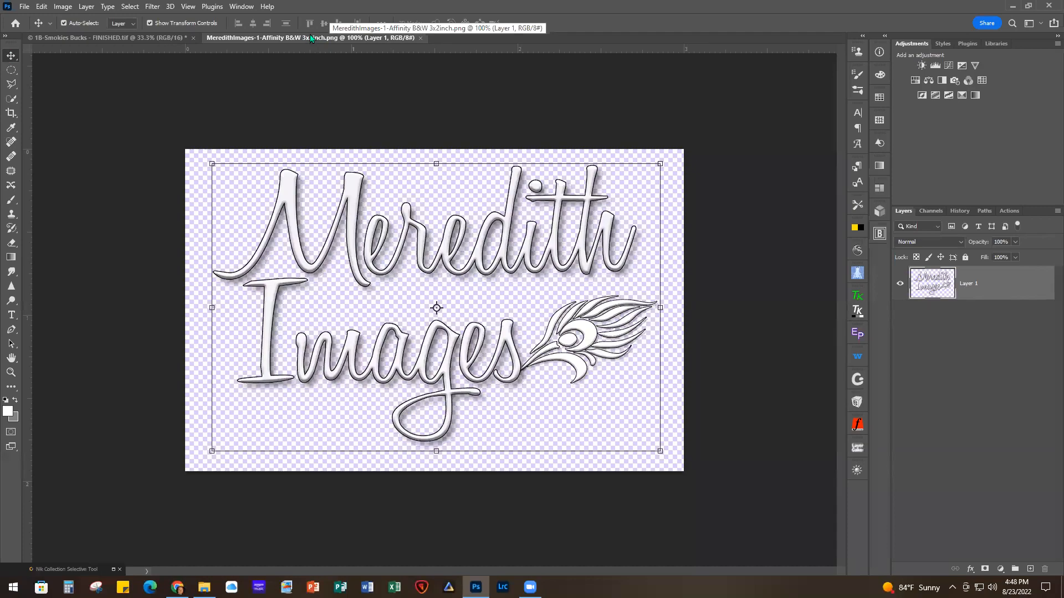
drag(310, 38, 606, 118)
drag(677, 176, 303, 157)
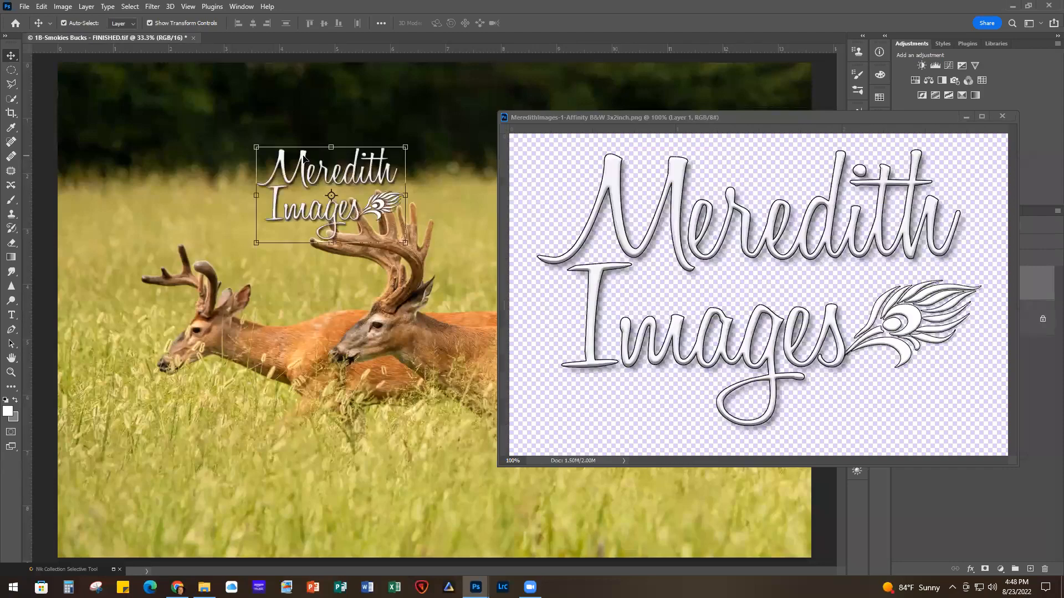
click(1003, 116)
key(ctrl+minus)
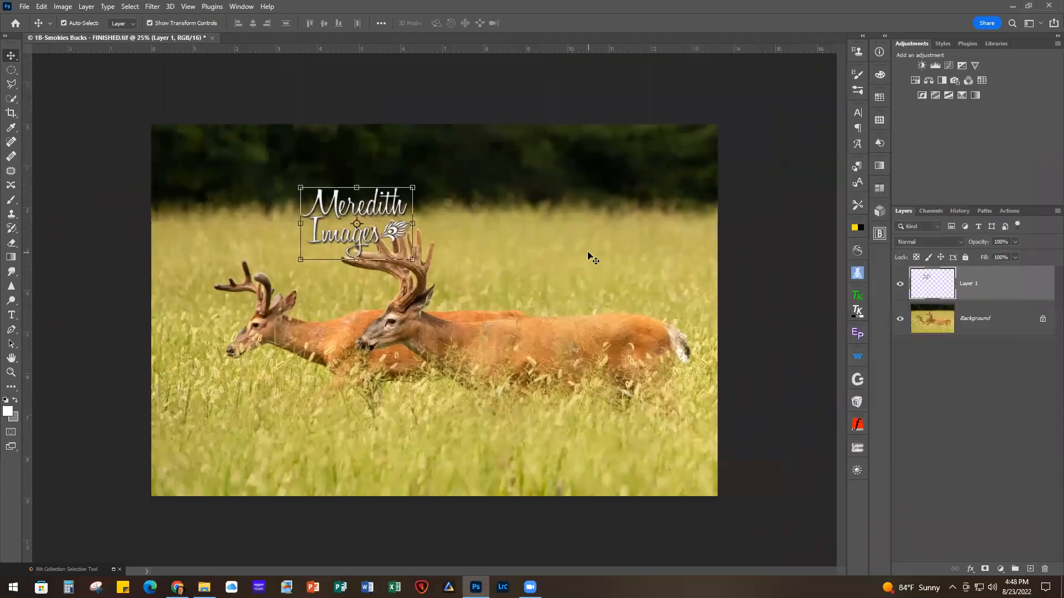
- Place the logo in the deer photo's lower-right corner, scale it to 63.63%, and nudge it slightly up and to the right
drag(390, 231, 686, 466)
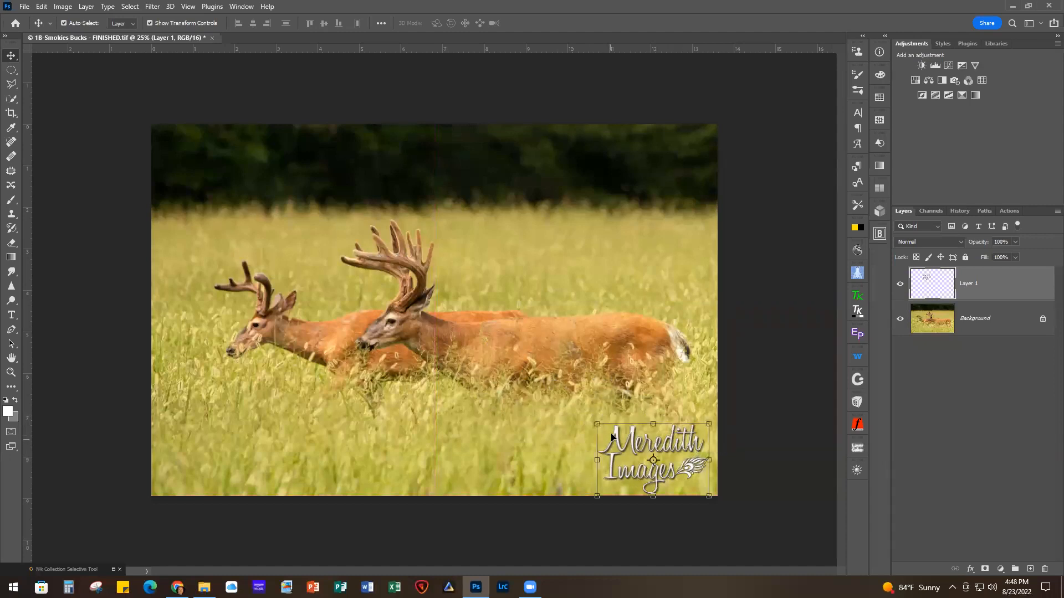
drag(597, 425, 637, 451)
key(Up)
key(Up)
key(Up)
key(Up)
key(Up)
key(Up)
key(Up)
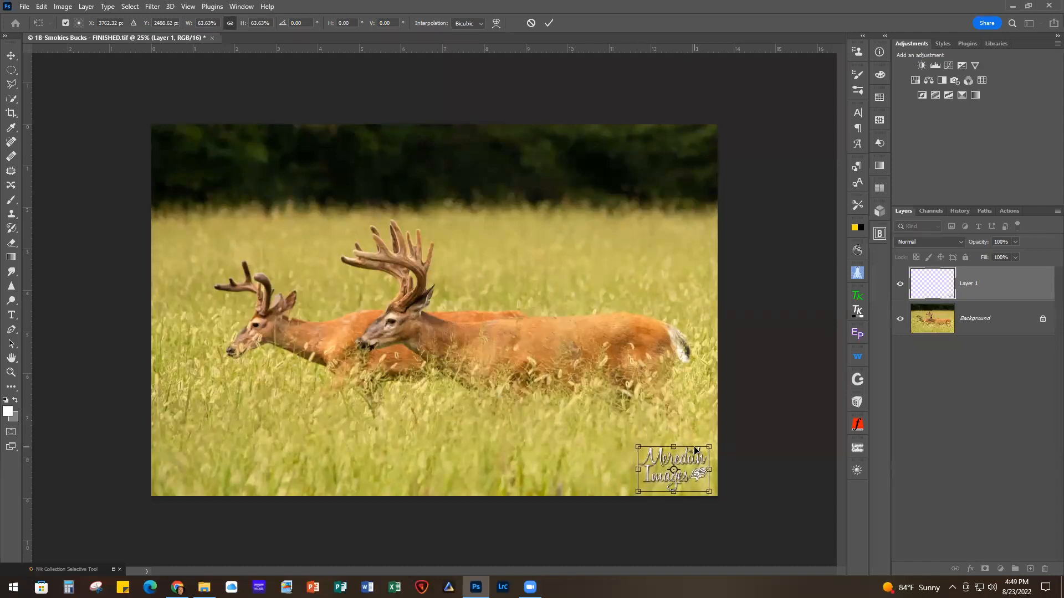
key(Up)
key(Right)
key(Right)
key(Right)
key(Right)
key(Up)
key(Right)
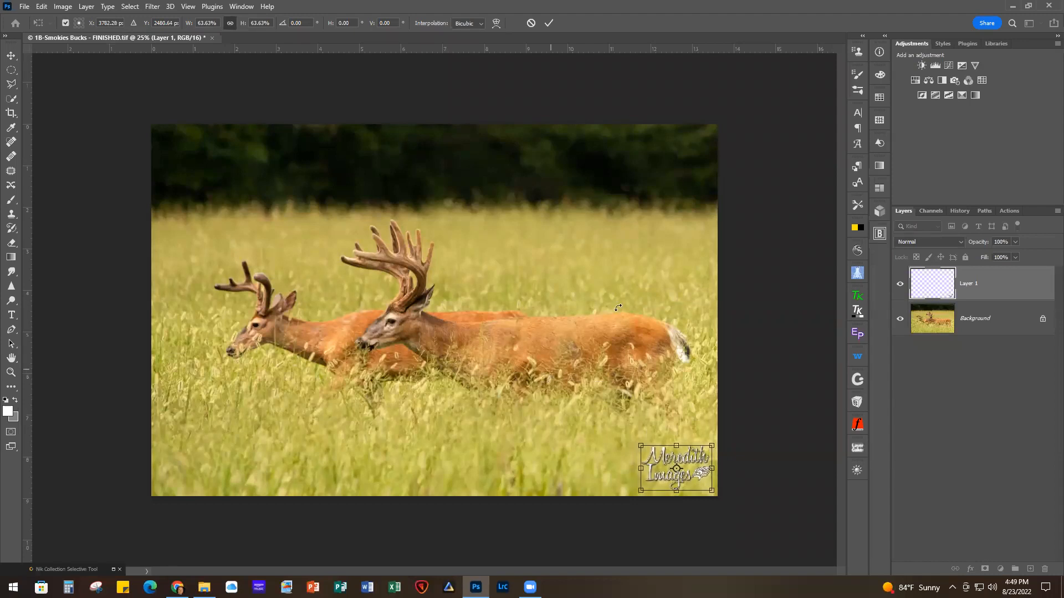
- Lower the opacity of the logo layer and select the Background layer
click(1015, 243)
click(1005, 255)
click(1025, 319)
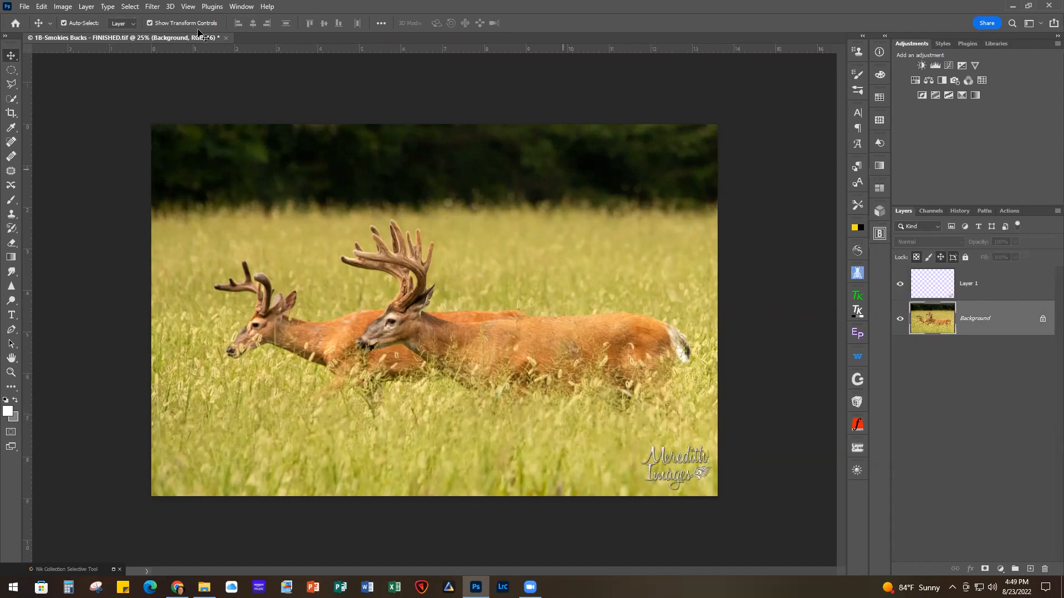
- Resize the deer image to 6 inches wide at 300 pixels per inch and fit it to the window
click(63, 8)
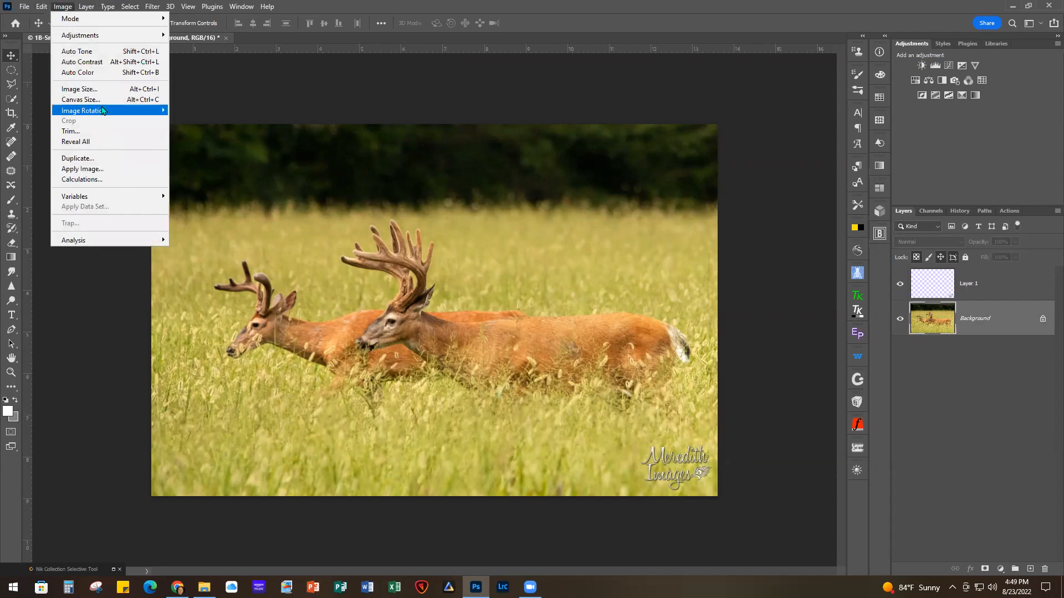
click(92, 90)
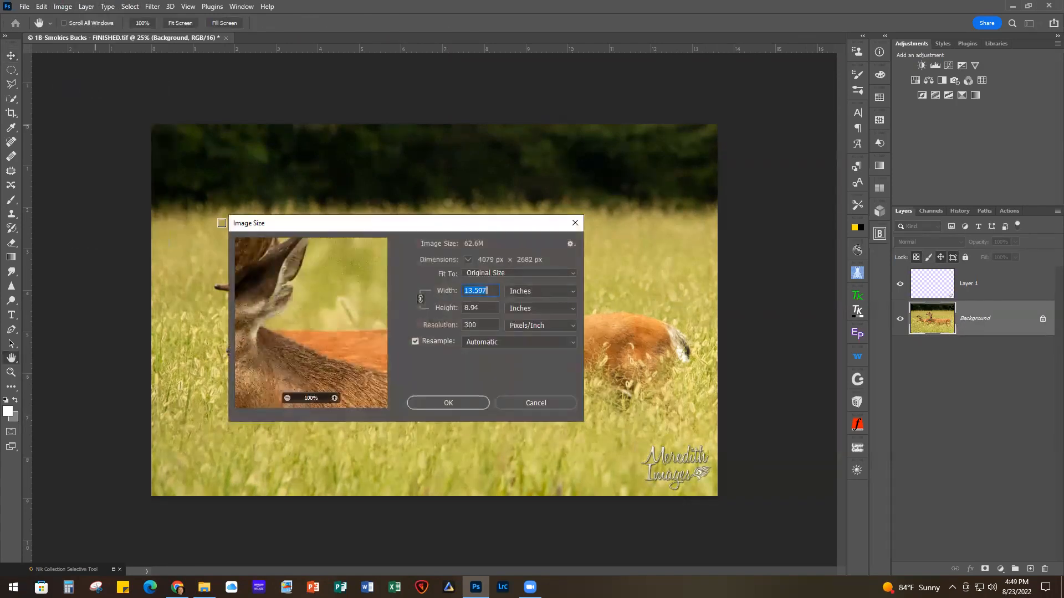
text(6)
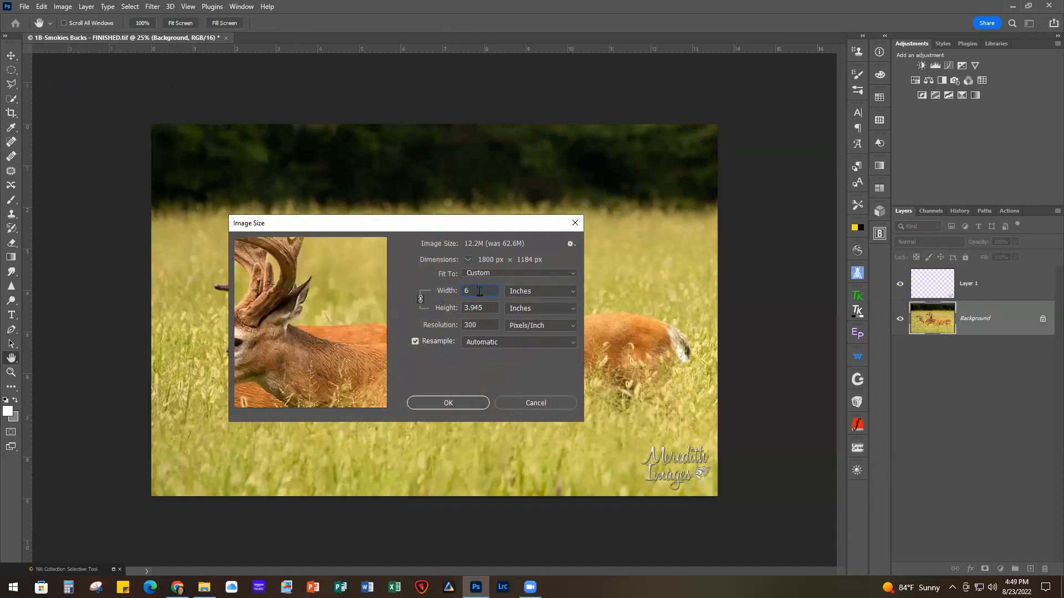
click(470, 405)
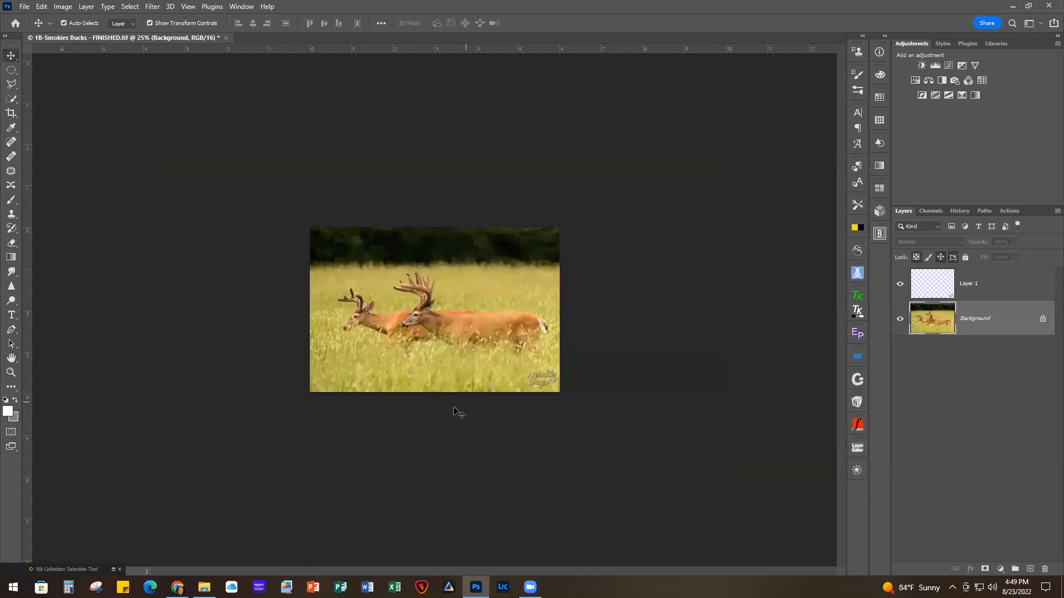
key(ctrl+0)
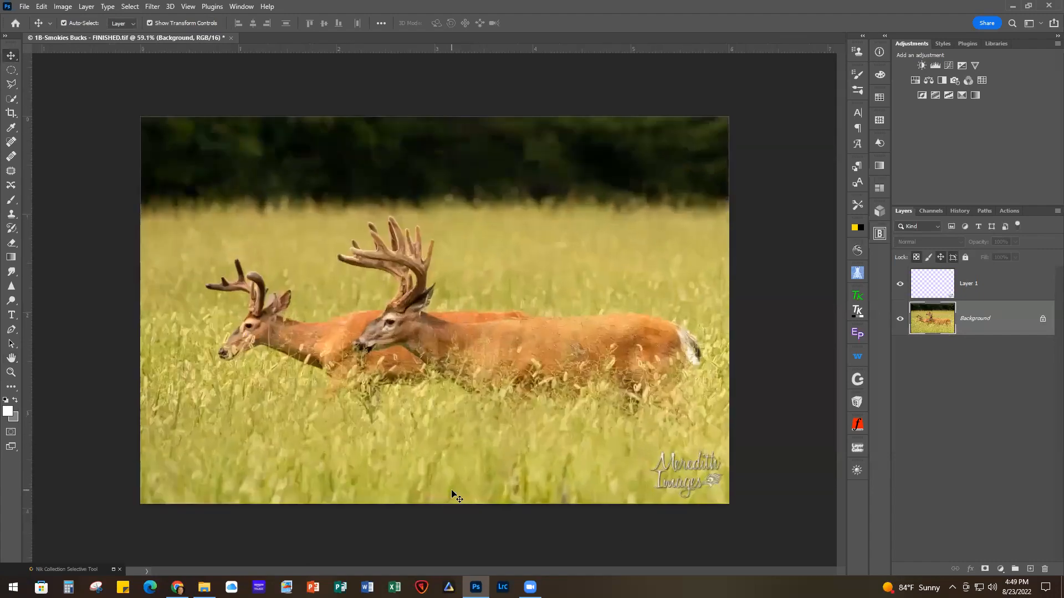
- Start saving the resized image under a new name, replacing FINISHED in the file name to give "1B-Smokies Bucks - web"
click(25, 6)
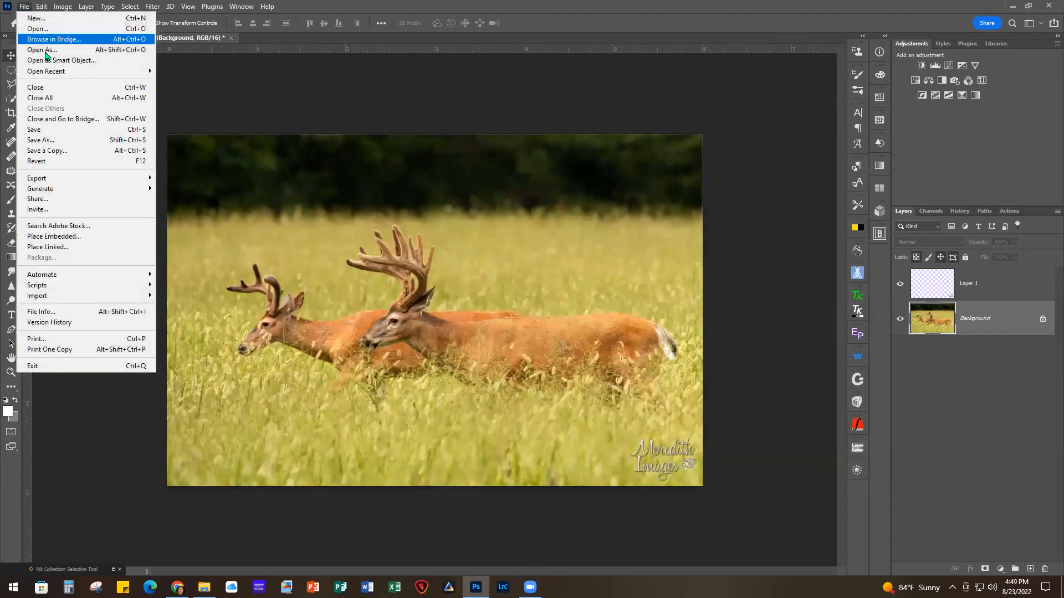
click(55, 141)
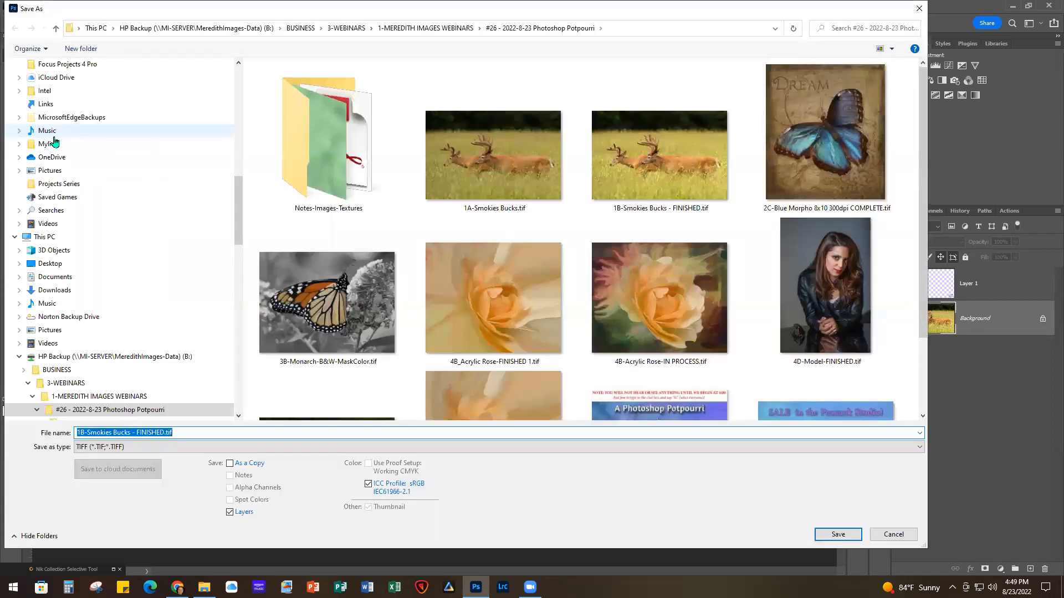
key(End)
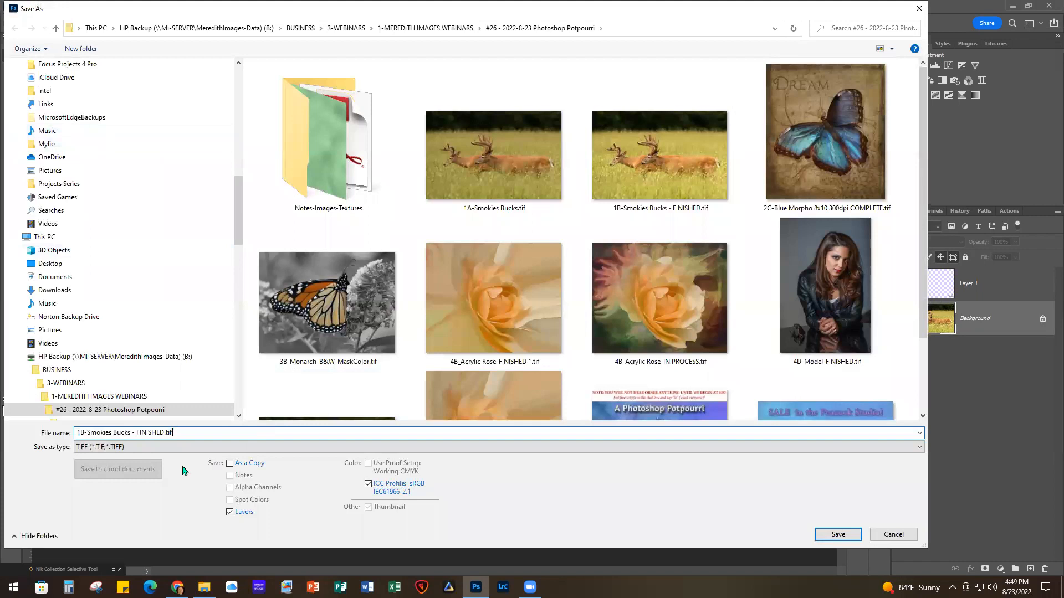
key(Left)
key(Left)
key(BackSpace)
key(BackSpace)
key(BackSpace)
key(BackSpace)
key(BackSpace)
key(BackSpace)
key(BackSpace)
key(BackSpace)
key(BackSpace)
key(BackSpace)
key(BackSpace)
text(- web)
- Save the web copy as a JPEG with quality 10 (Maximum) and the Baseline ("Standard") format option
click(134, 448)
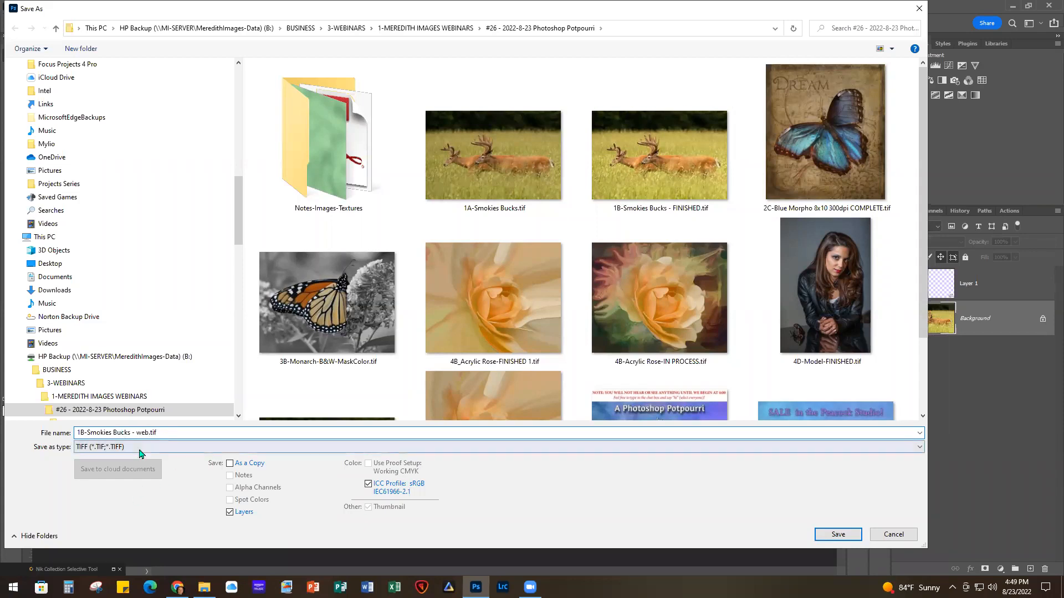
click(149, 500)
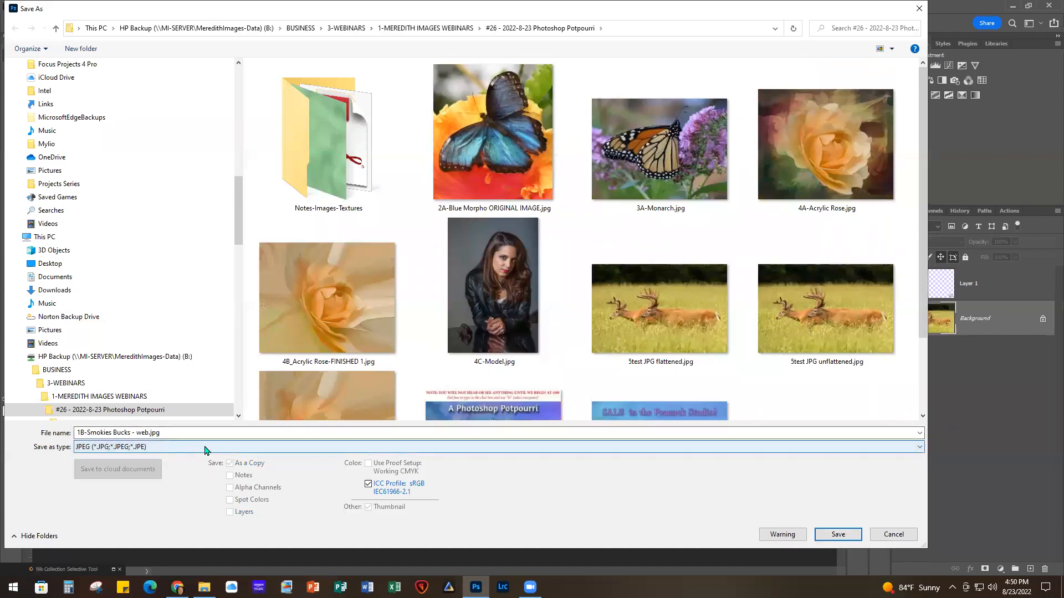
click(838, 535)
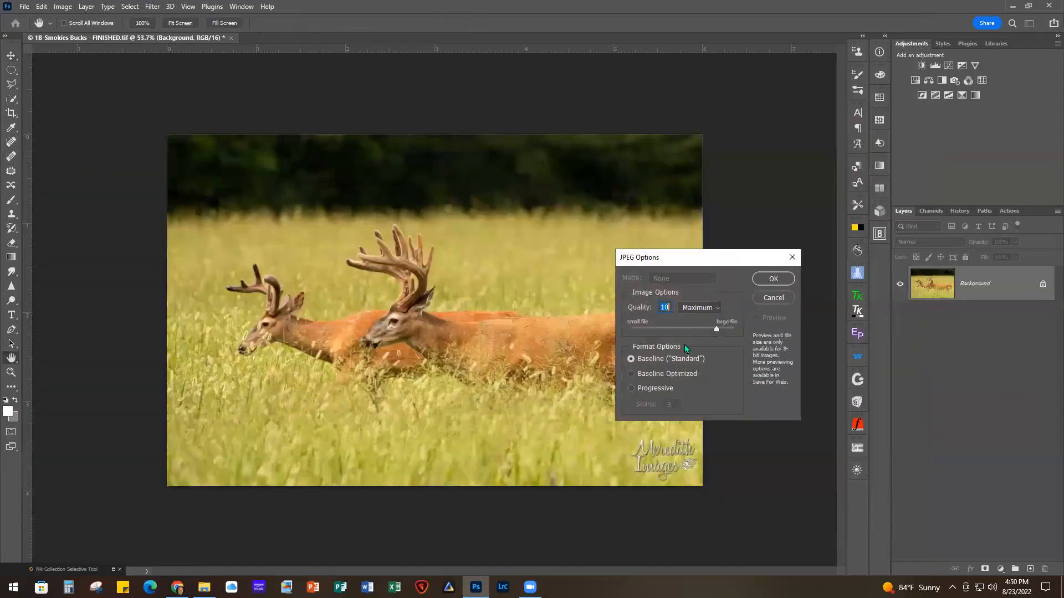
click(773, 279)
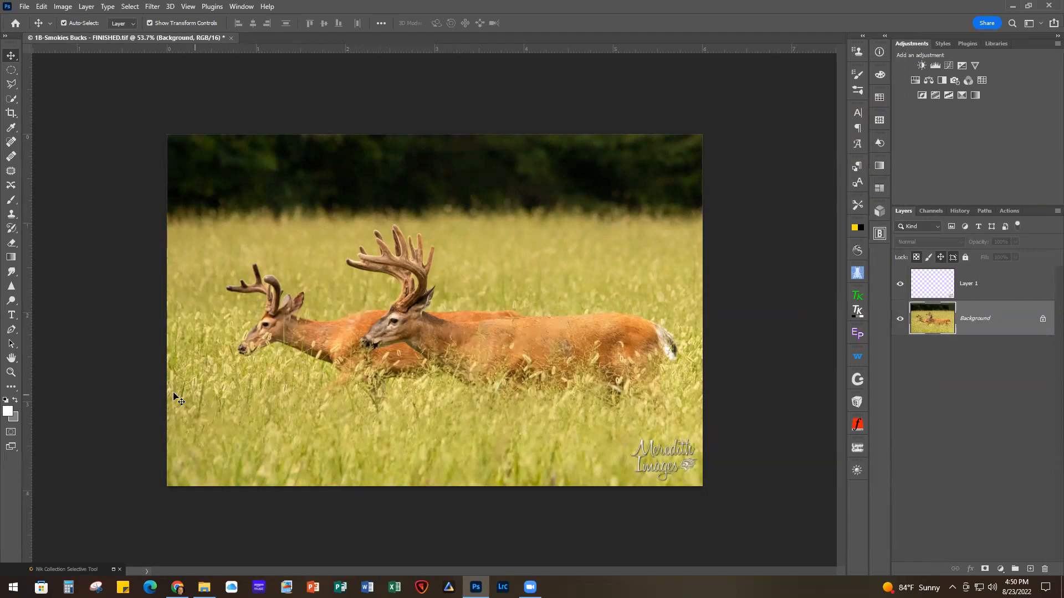
- Close the resized deer image without saving the changes and close the original 1A-Smokies Bucks.tif
scroll(170, 400, up, 5)
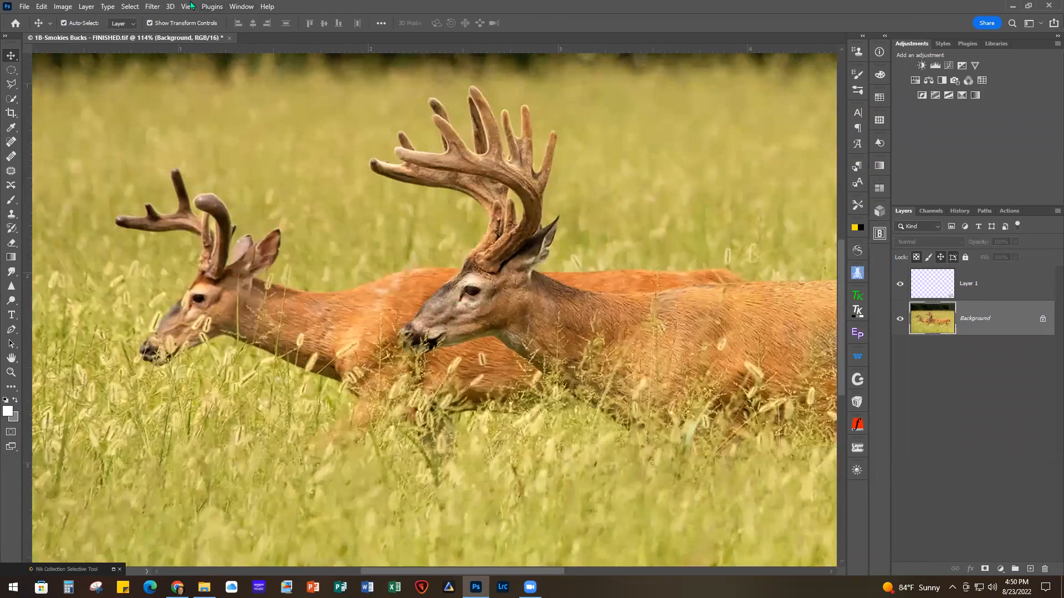
click(23, 7)
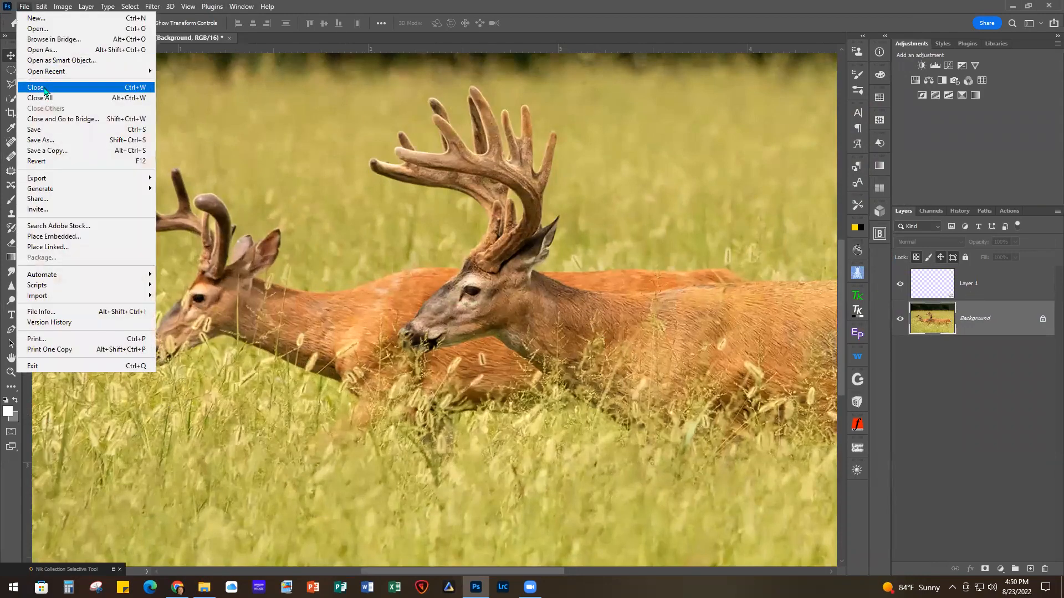
click(45, 88)
click(536, 220)
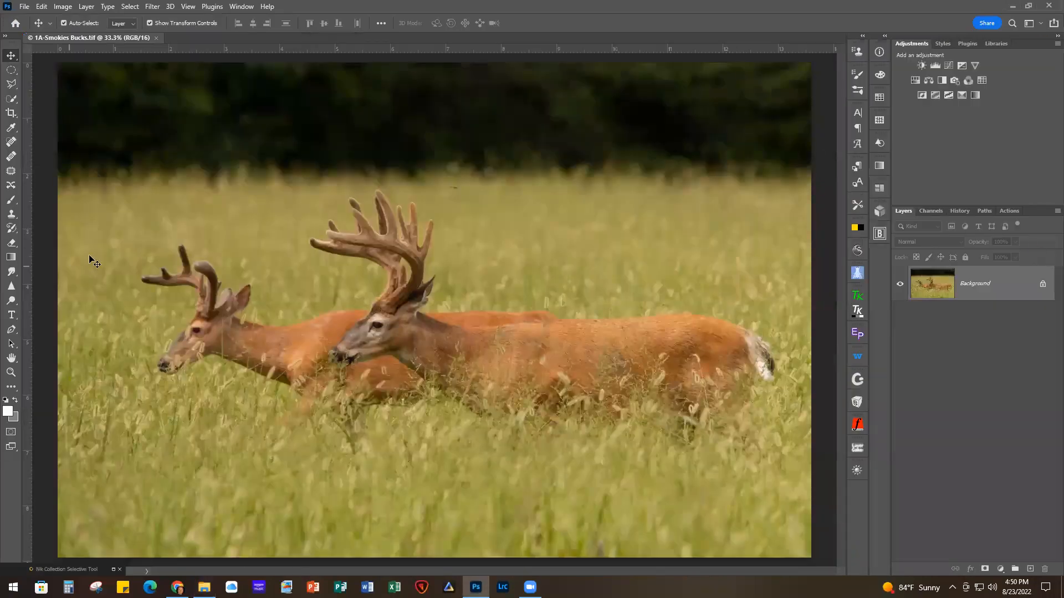
scroll(219, 373, up, 4)
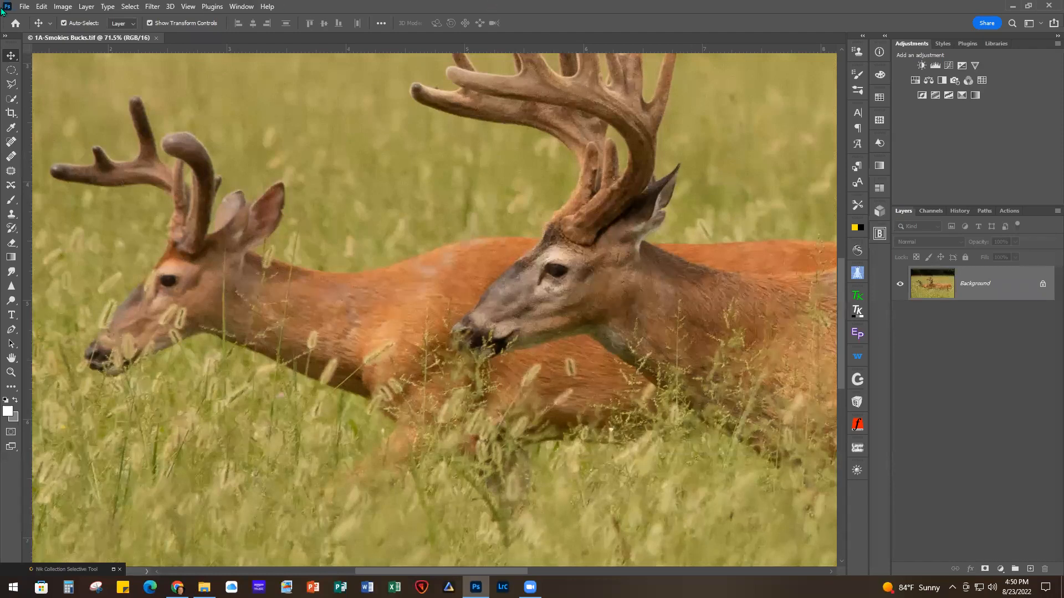
click(25, 7)
click(44, 86)
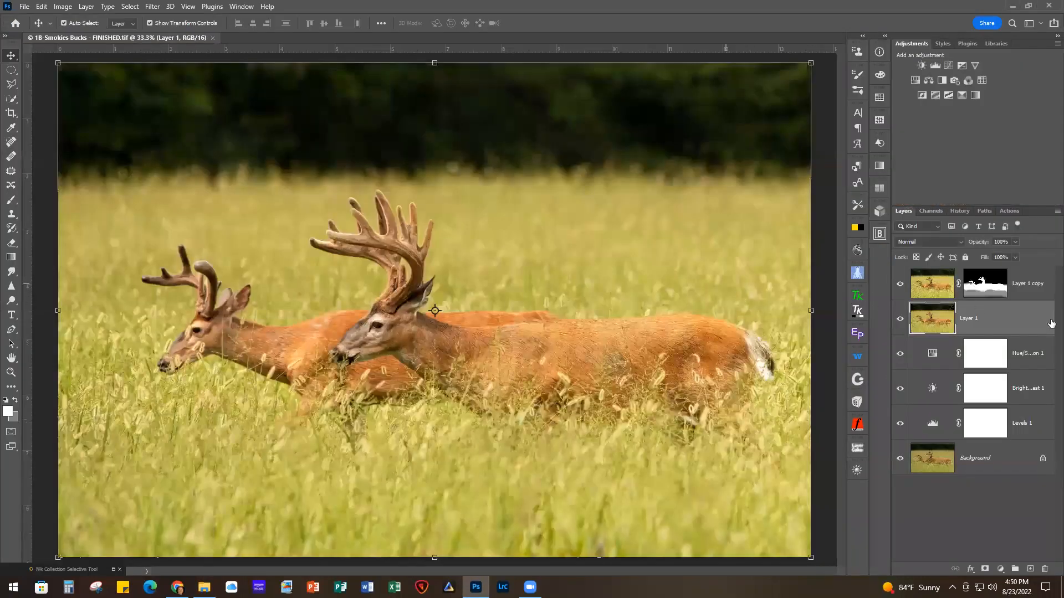
- Stamp all visible layers into a new layer above Layer 1 copy and name it "Cloning"
click(1017, 277)
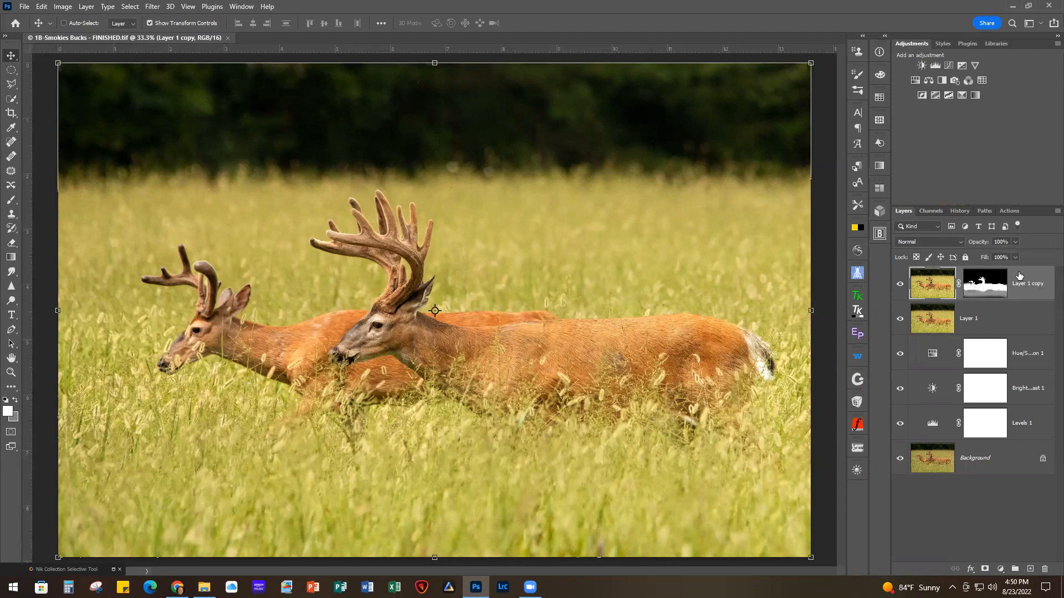
key(ctrl+alt+shift+e)
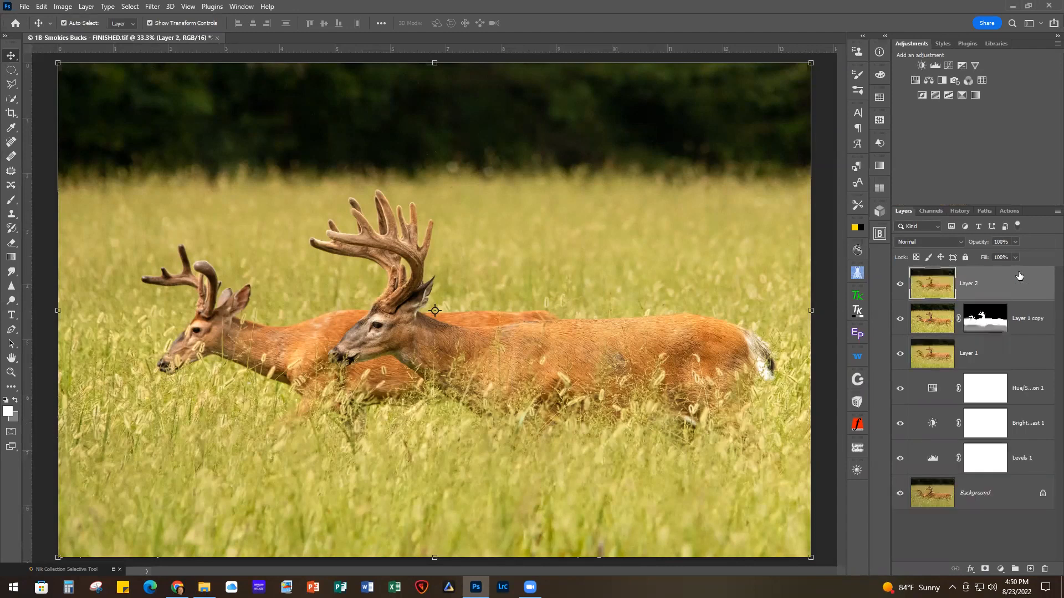
double_click(972, 285)
text(Cloning)
key(Return)
scroll(226, 343, up, 3)
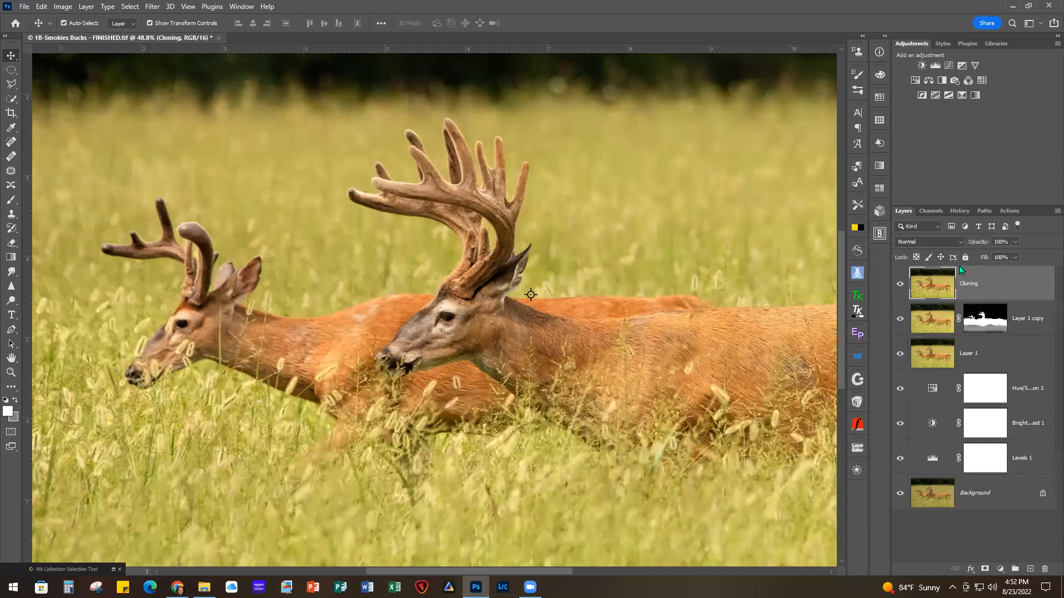
- Copy the layer mask from Layer 1 copy onto the Cloning layer and invert the copied mask
click(986, 325)
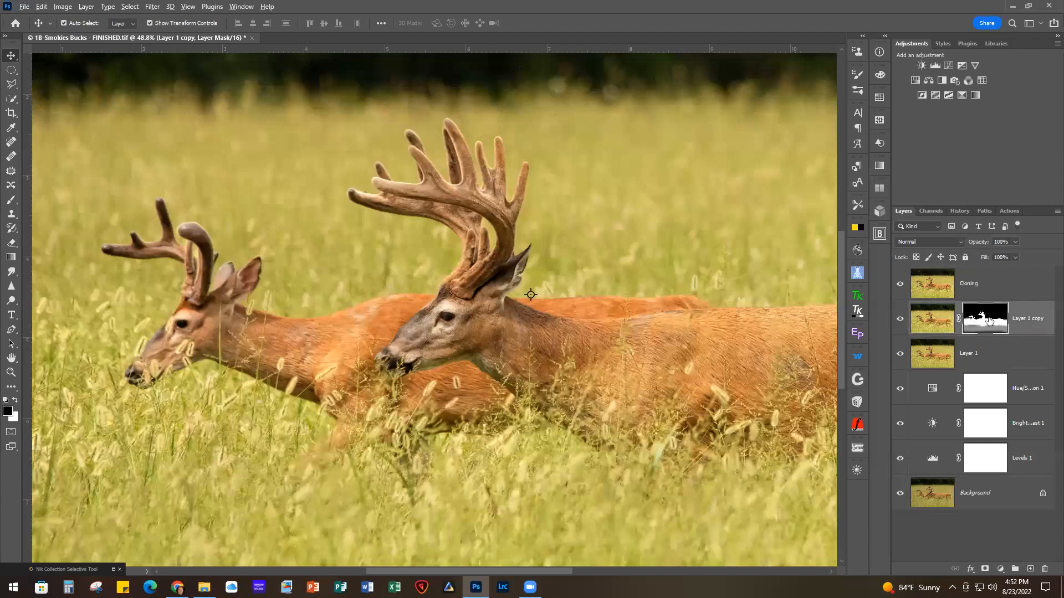
drag(989, 321, 986, 286)
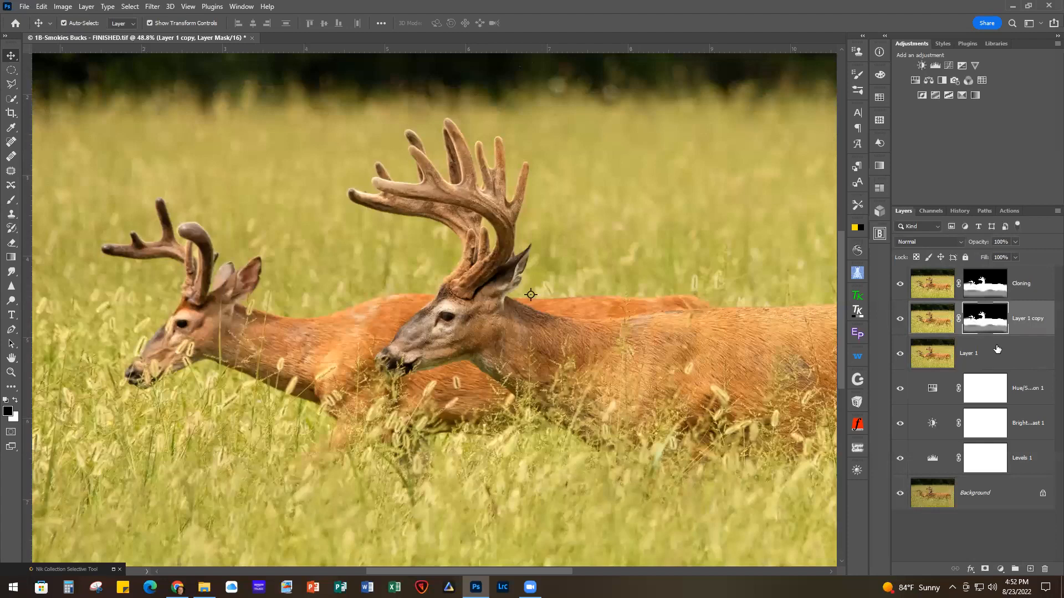
click(988, 283)
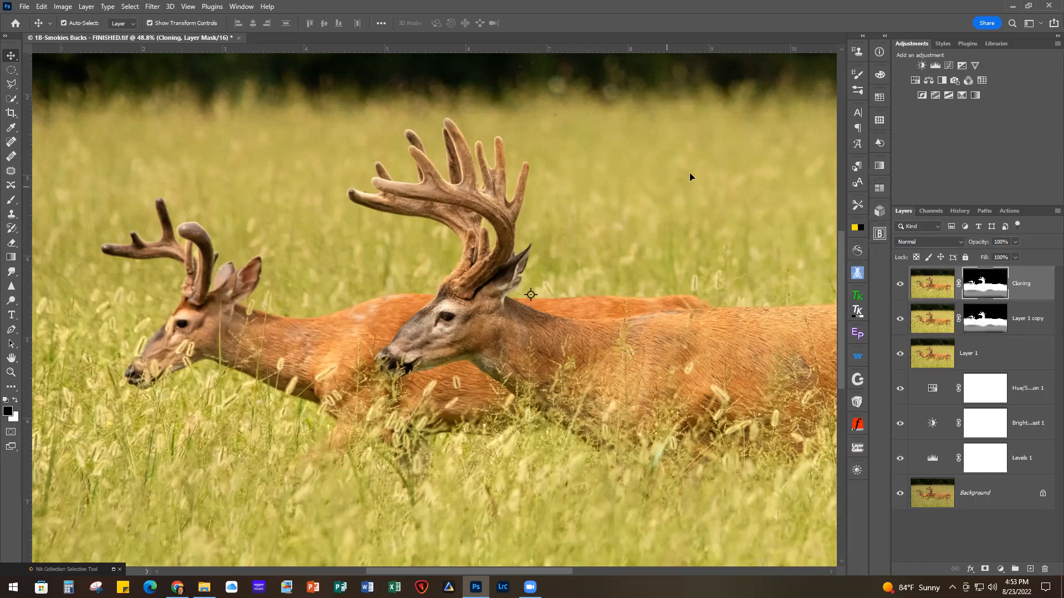
key(ctrl+0)
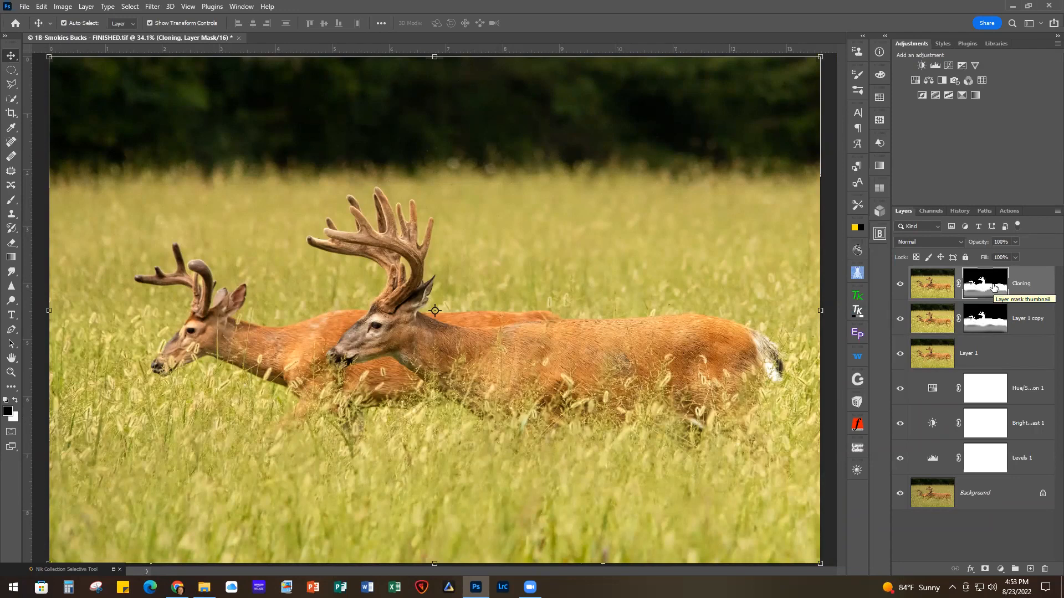
drag(993, 288, 995, 290)
key(ctrl+i)
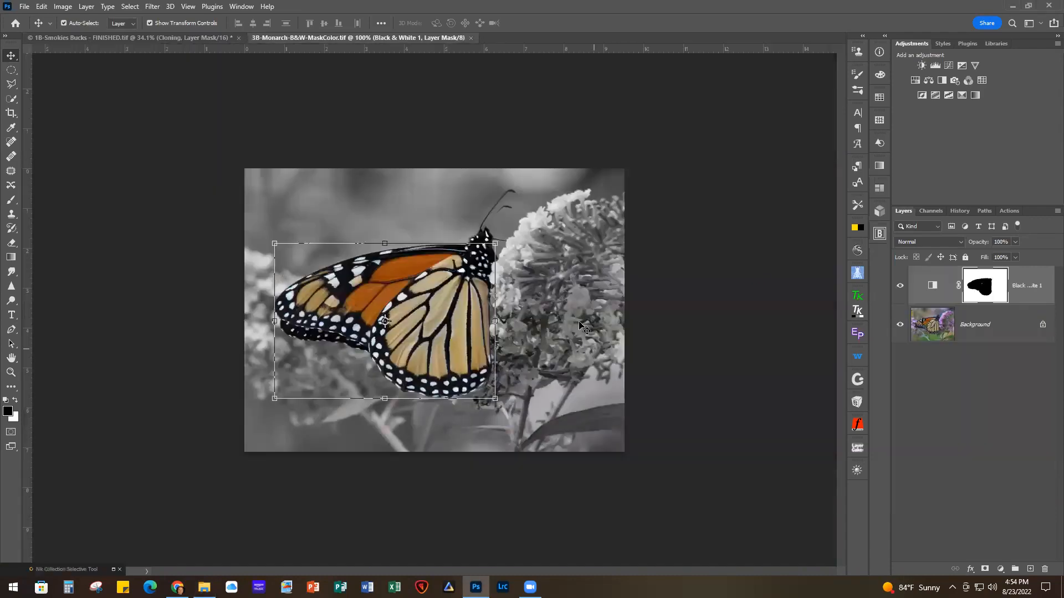
- Select the blurred background above the butterfly with the Magic Wand, adding the dark and light patches around the antennae
key(ctrl+plus)
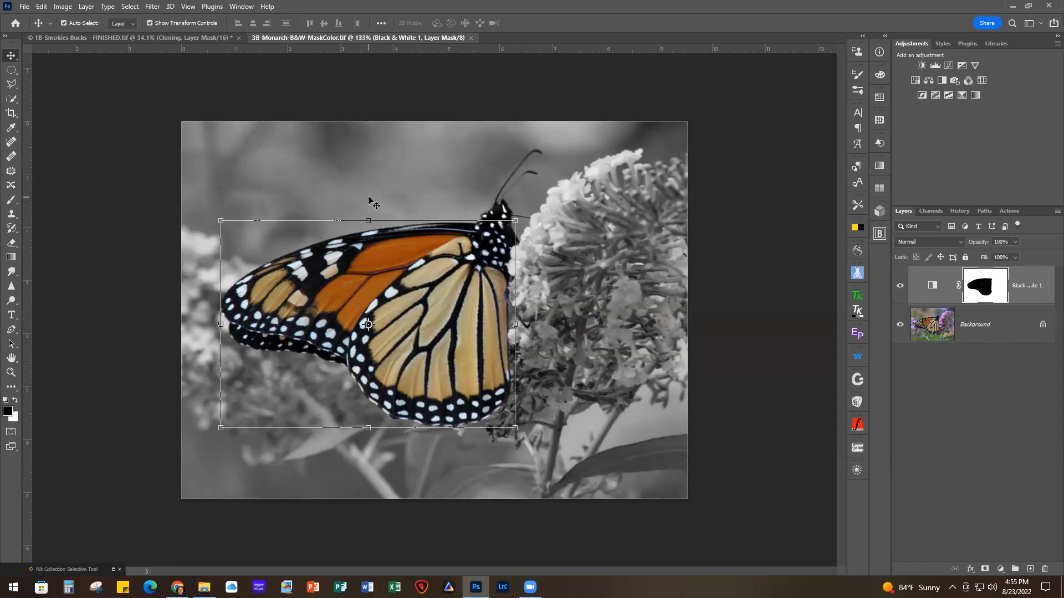
click(13, 99)
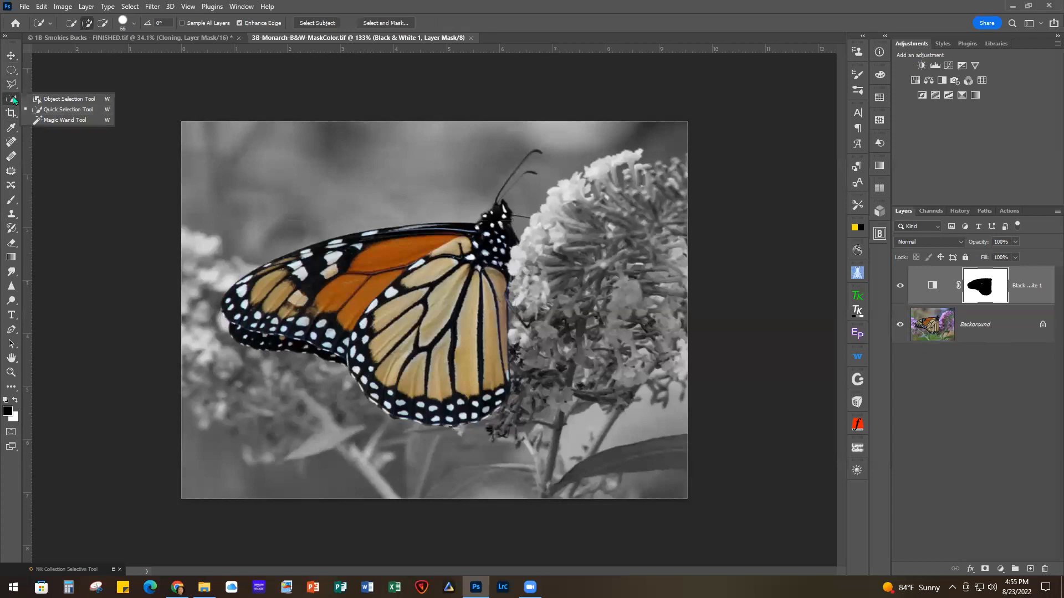
click(75, 121)
click(412, 170)
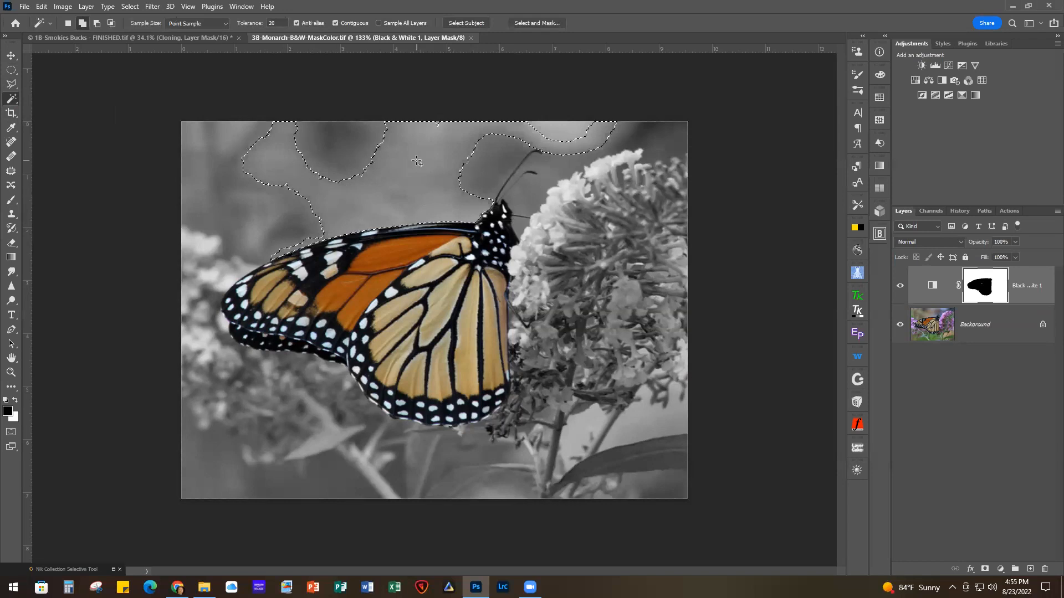
key(alt)
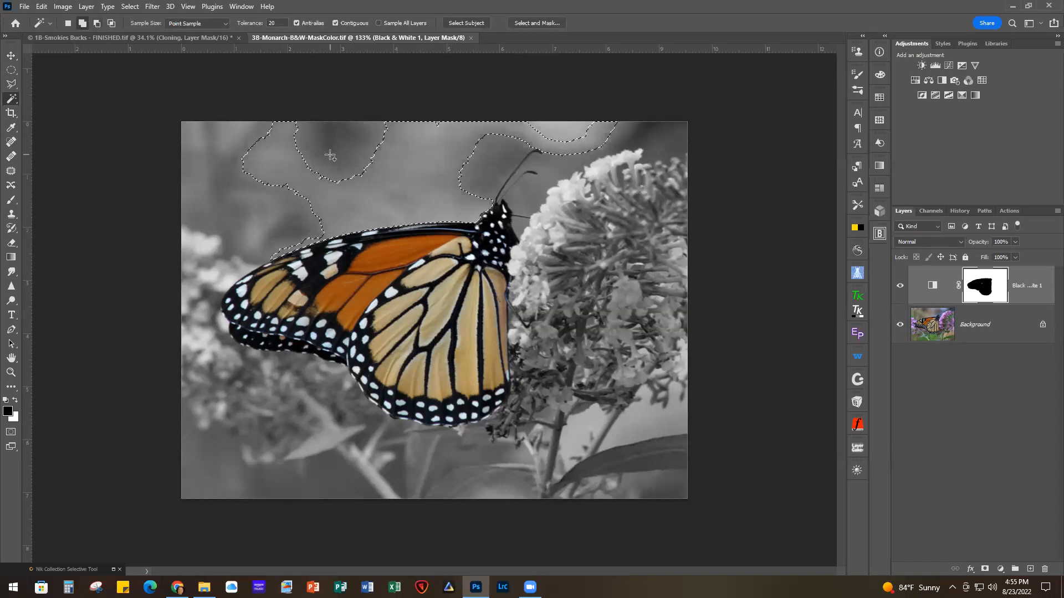
click(331, 154)
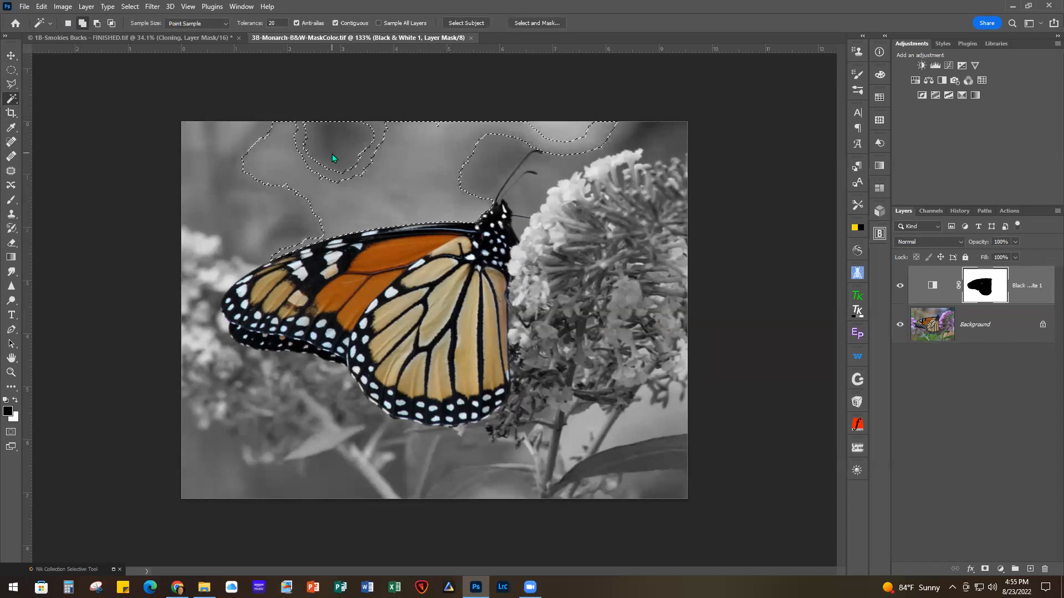
click(325, 177)
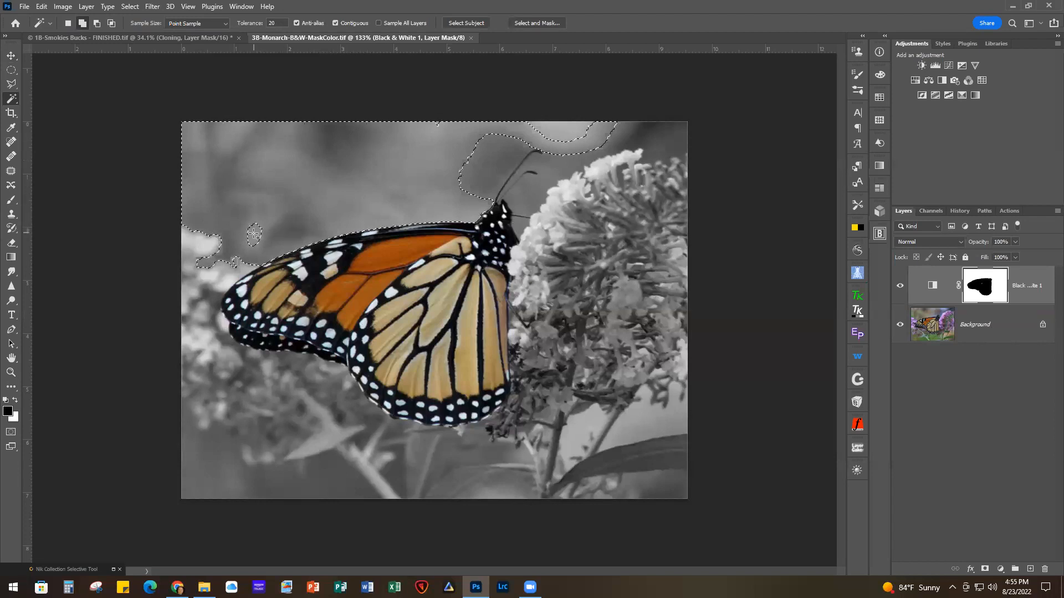
click(450, 177)
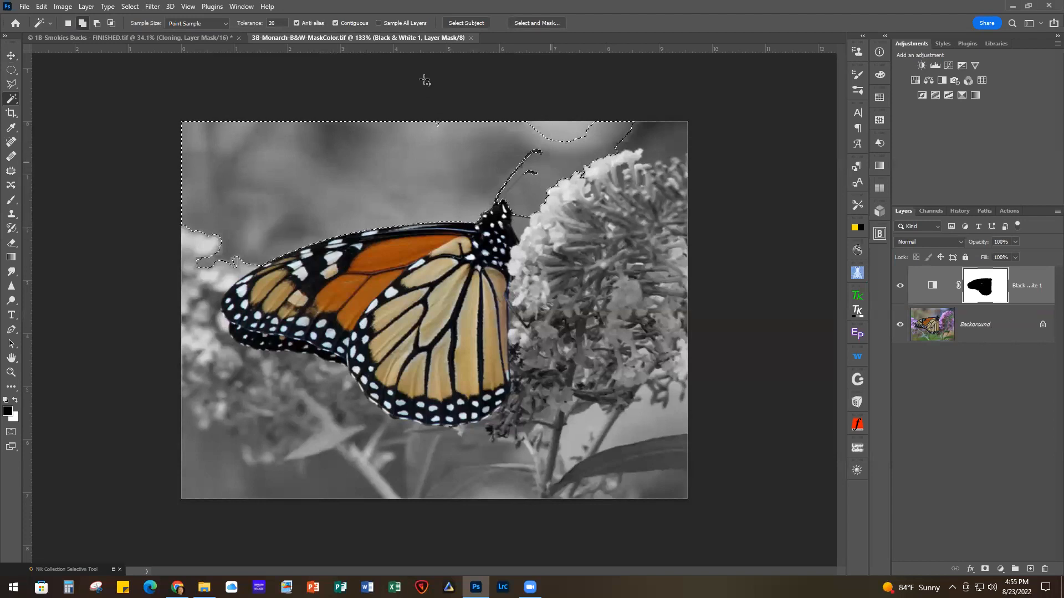
click(555, 132)
- Try a white fill on the Black & White mask, then on the Background with that adjustment hidden; undo the latter and deselect
click(16, 401)
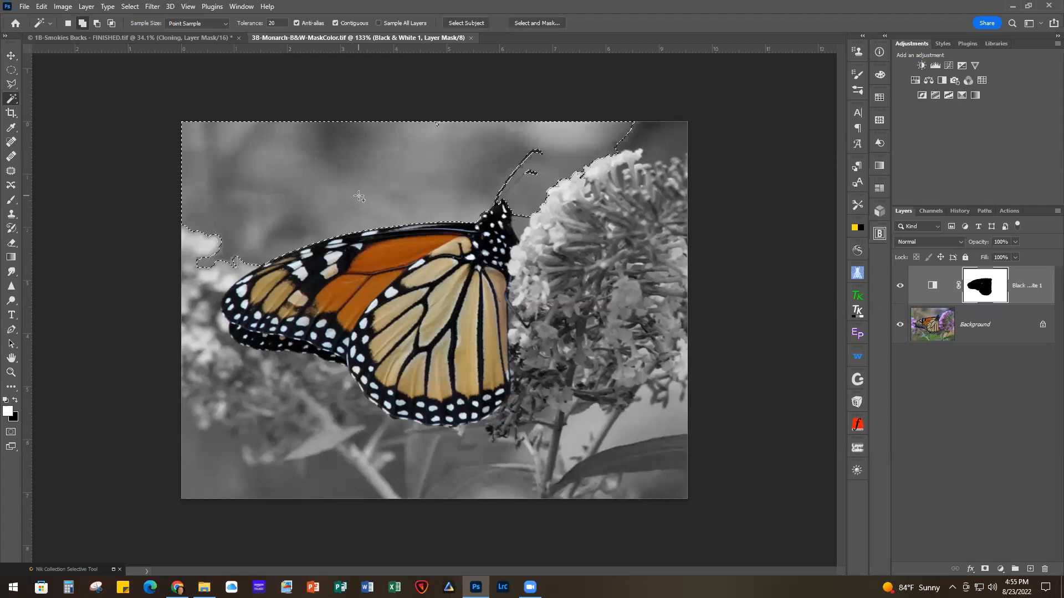
key(alt+BackSpace)
click(922, 335)
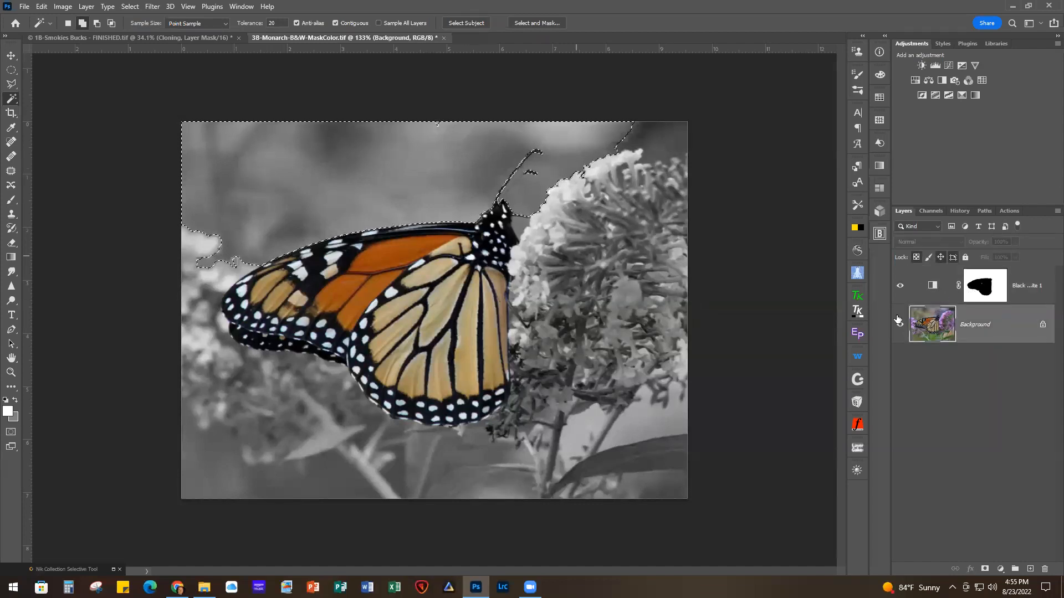
click(899, 286)
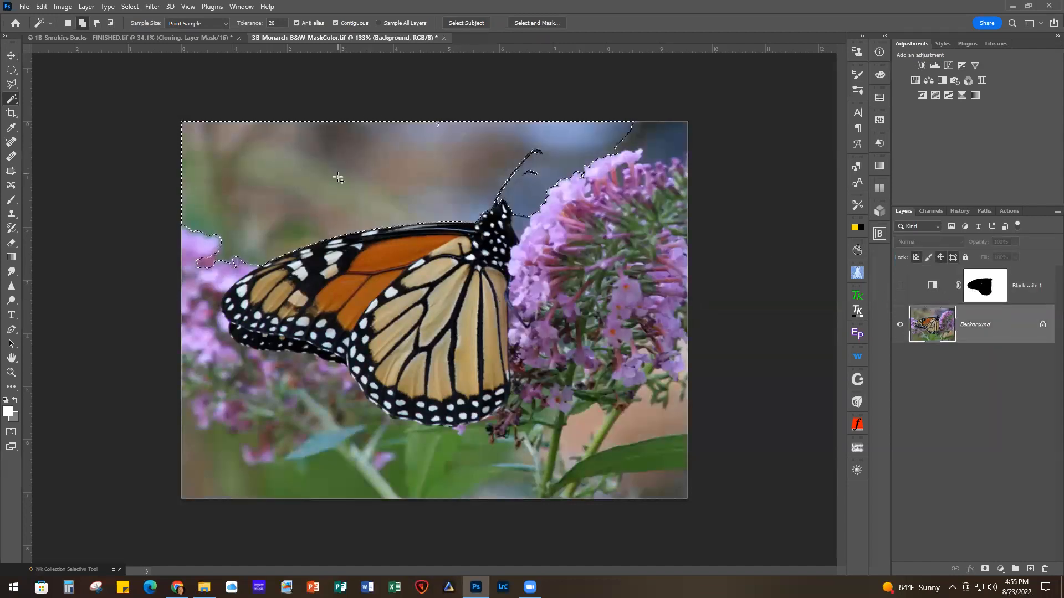
key(alt+BackSpace)
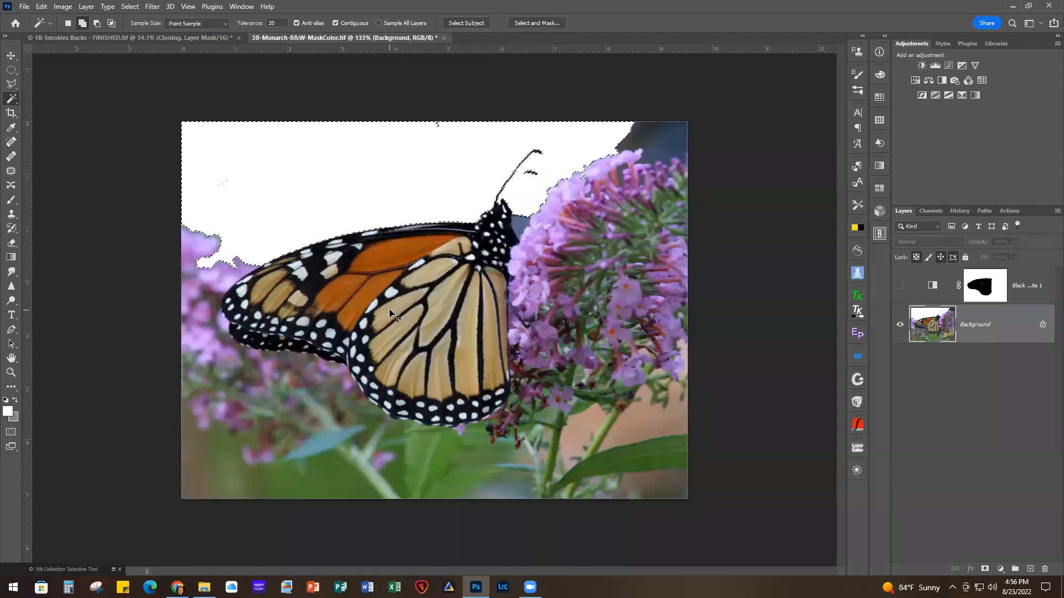
key(ctrl+z)
key(ctrl+d)
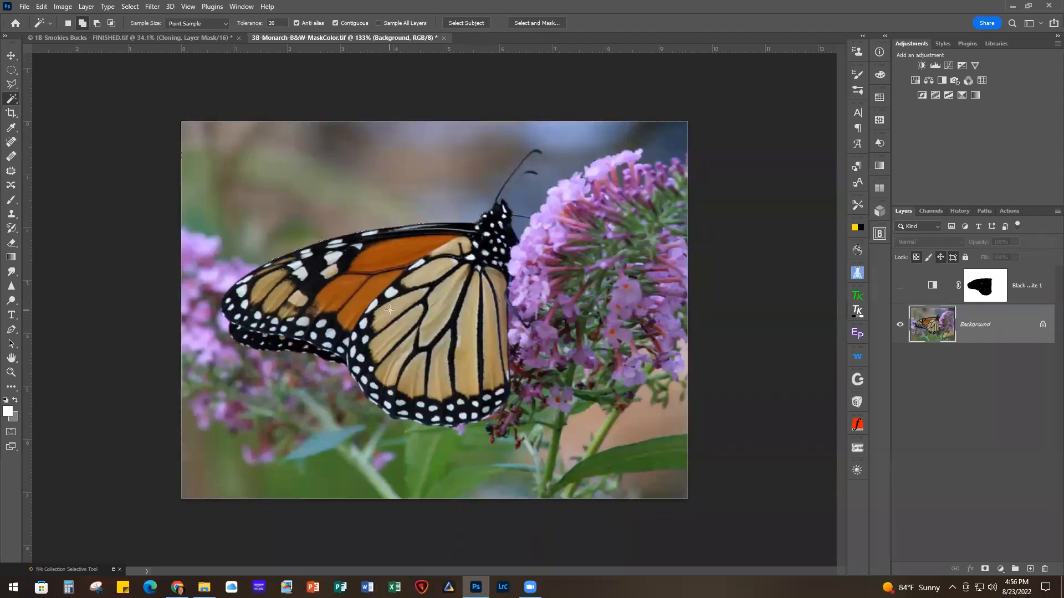
- Fill everything around the butterfly with white using Select Subject and an inverted selection, and close the butterfly image without saving
click(462, 23)
click(129, 7)
click(147, 51)
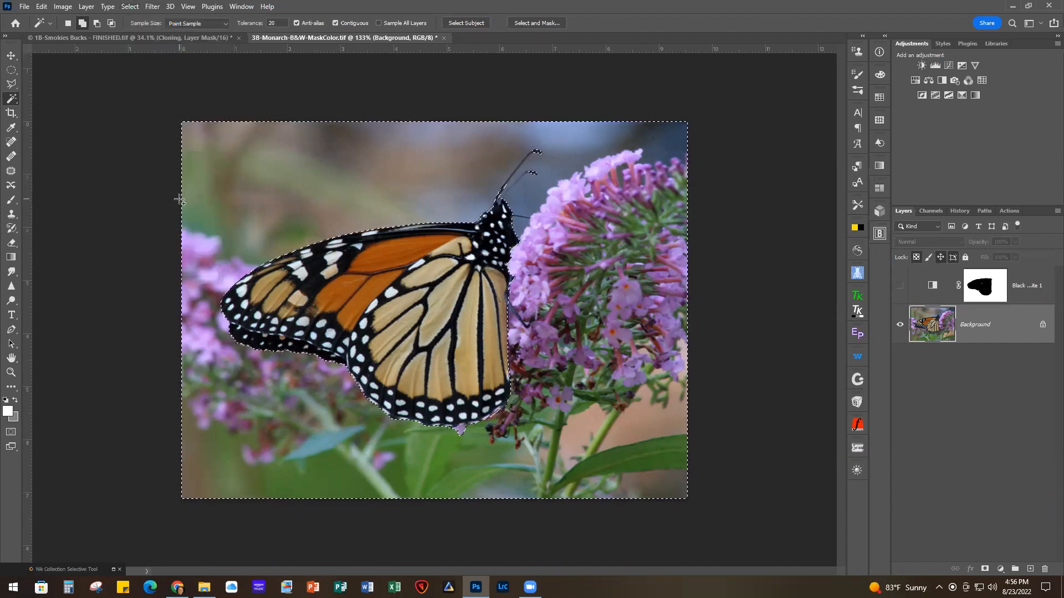
key(alt+BackSpace)
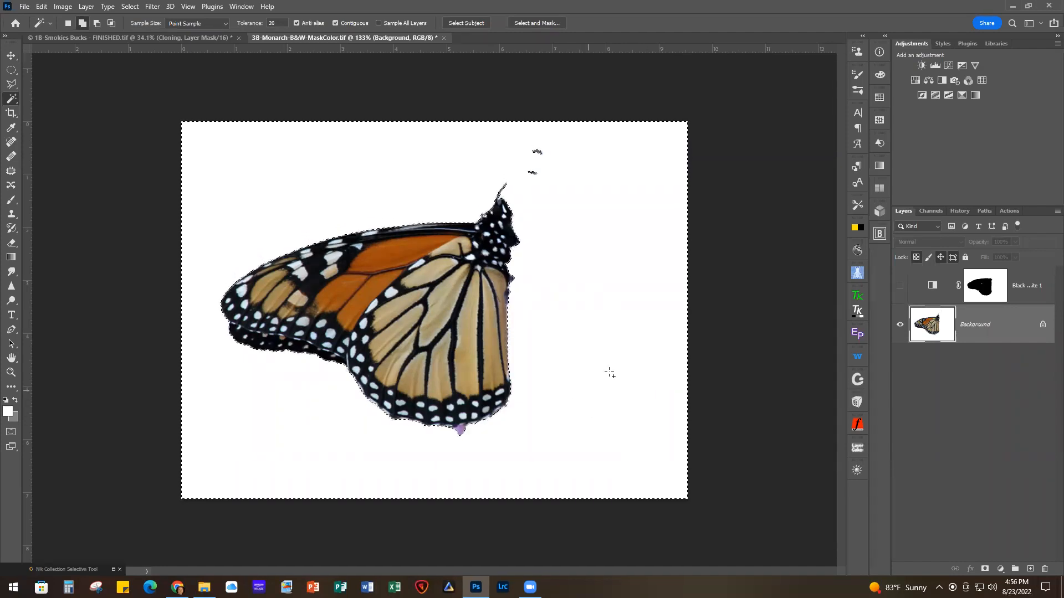
click(443, 38)
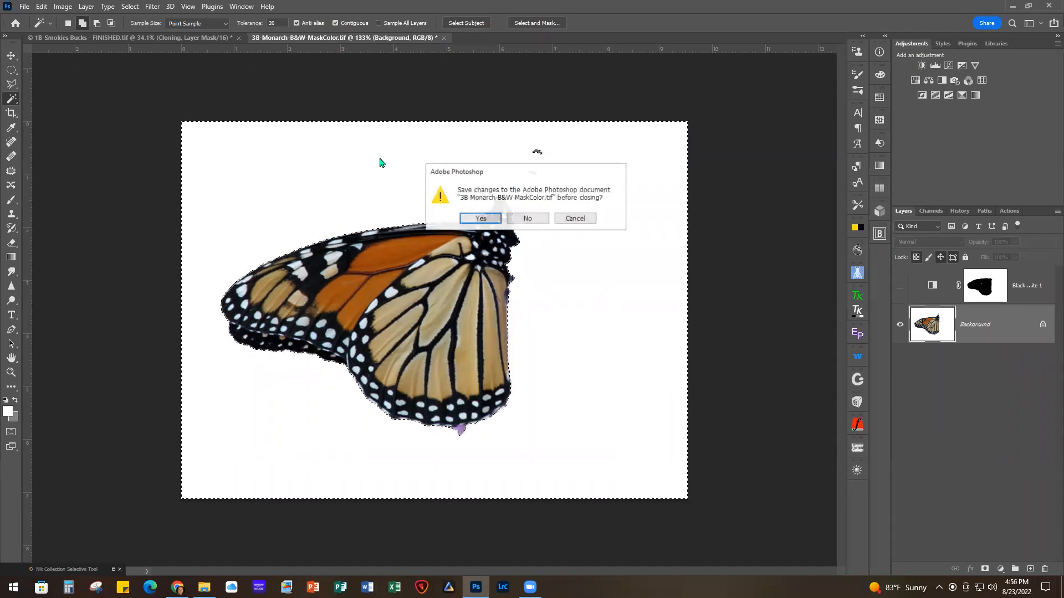
click(528, 218)
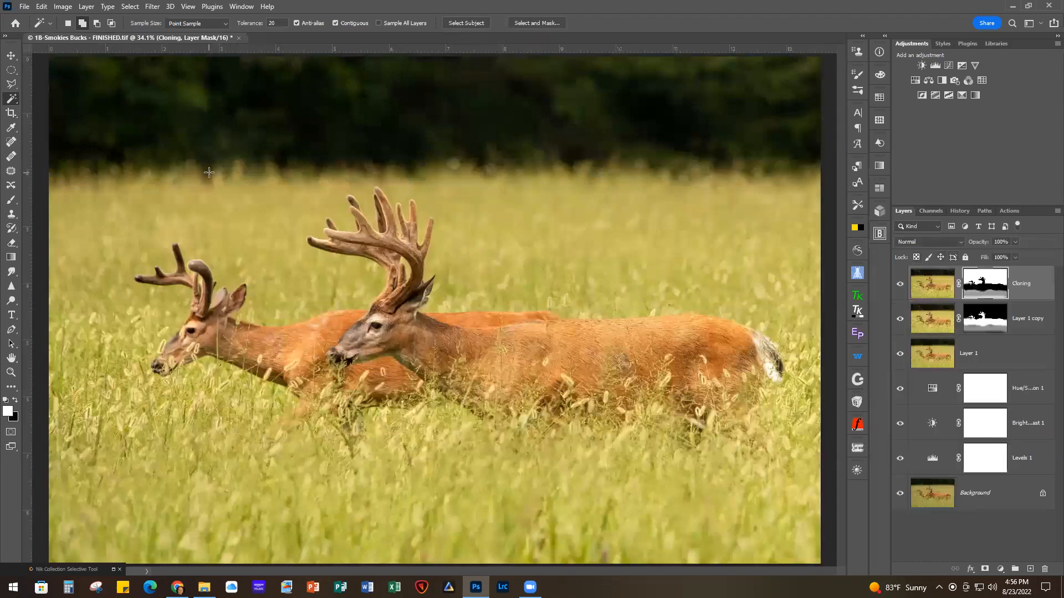
scroll(419, 320, down, 2)
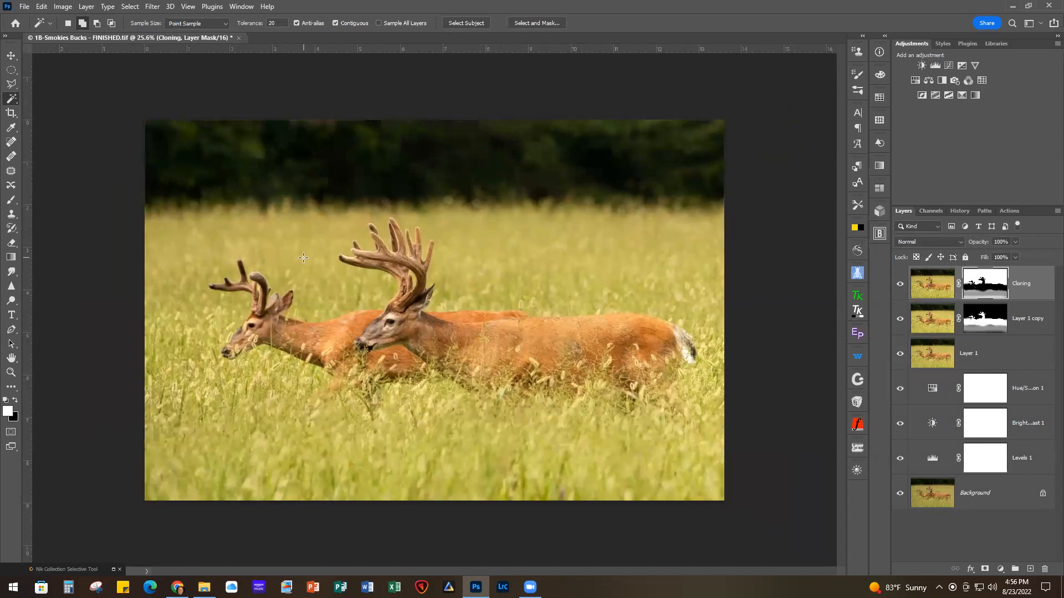
click(11, 113)
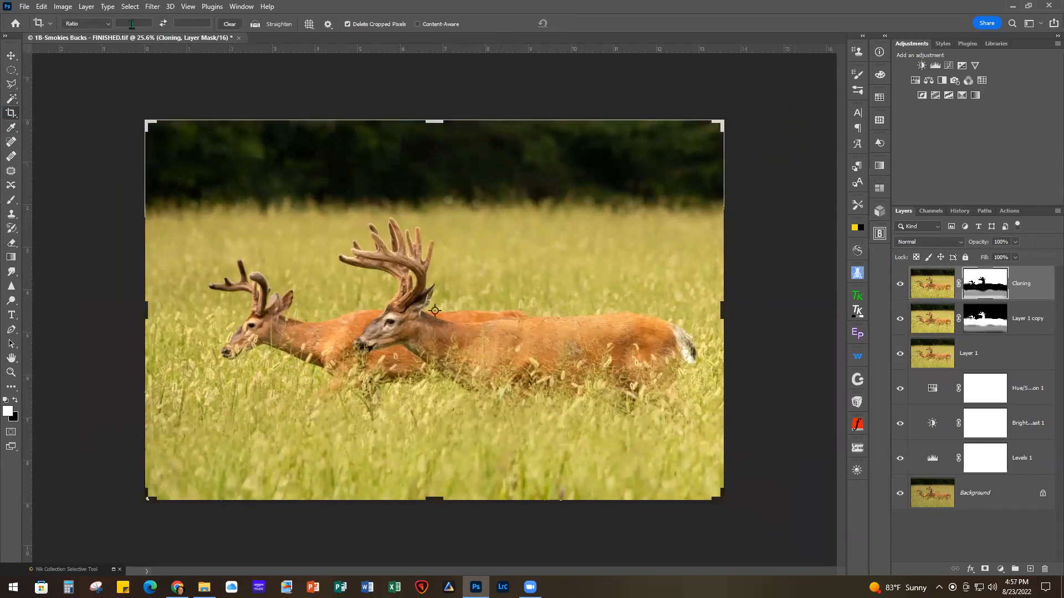
key(ctrl+0)
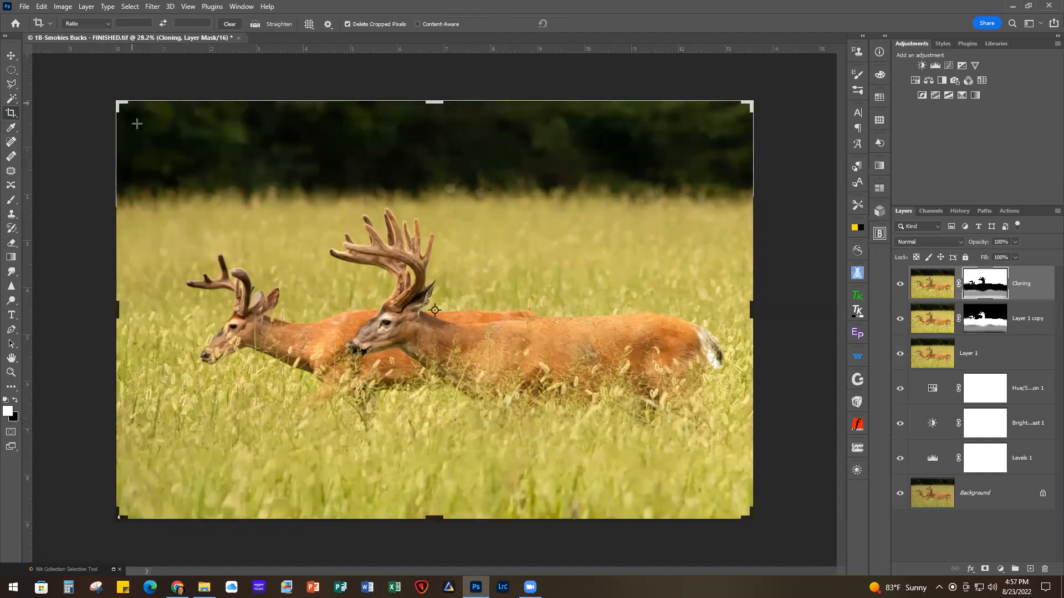
- Try resizing the deer photo in Image Size to 20 inches wide, and to 16 inches high with proportions linked, and cancel
click(63, 7)
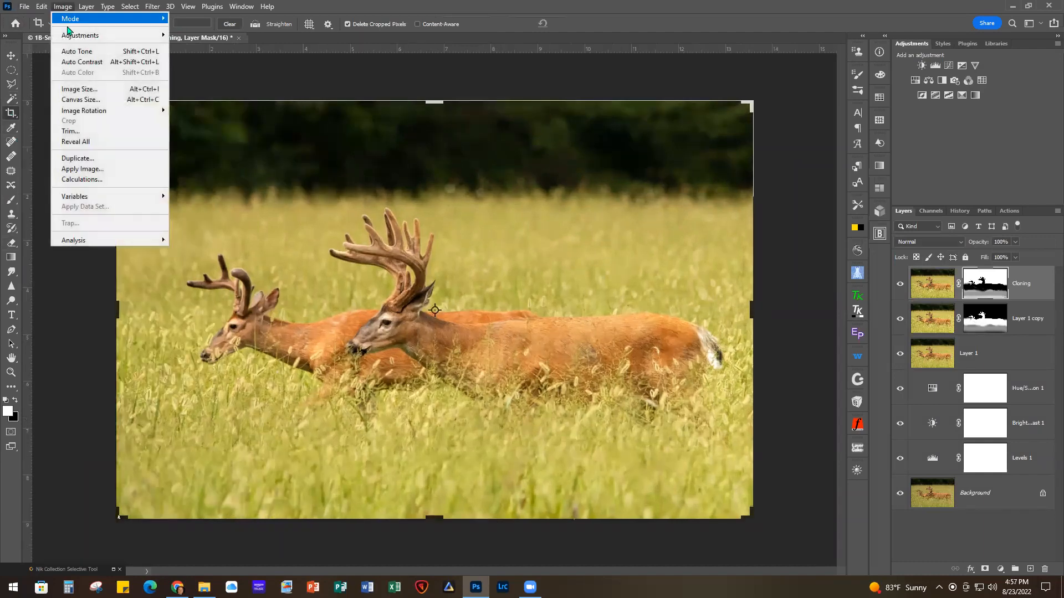
click(79, 89)
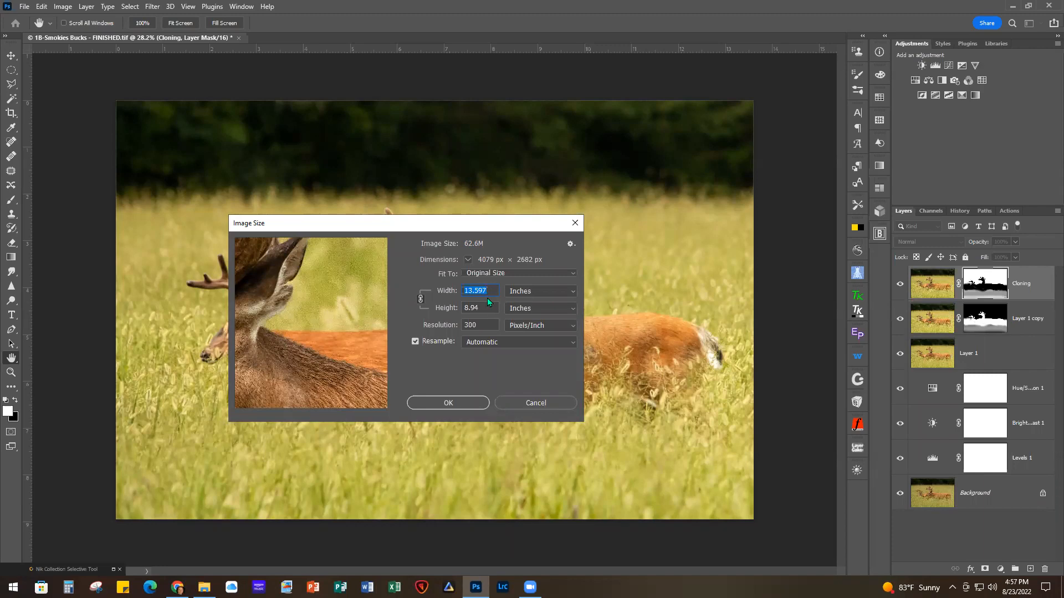
text(20)
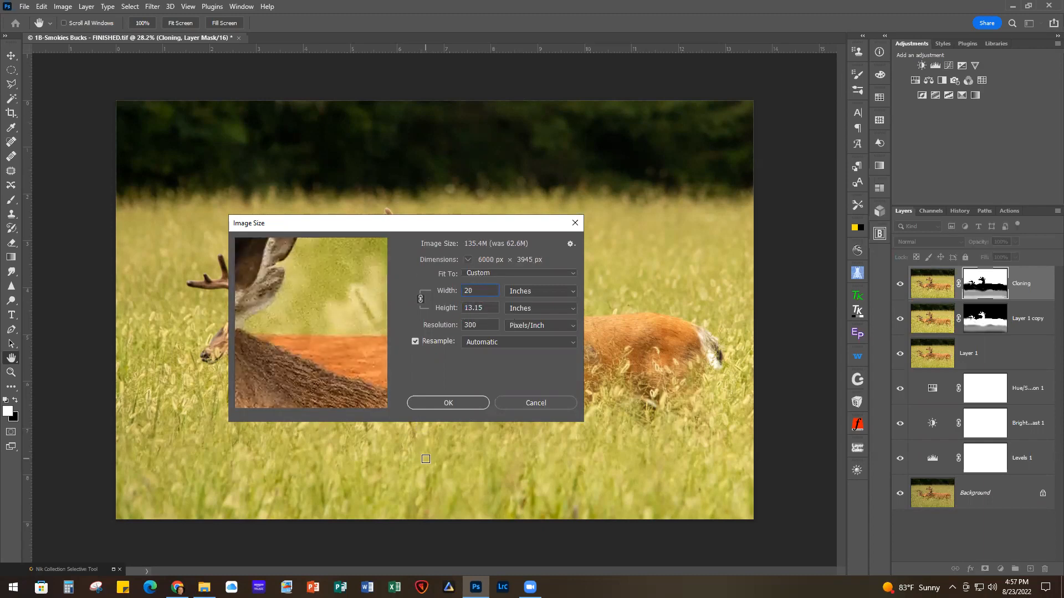
click(493, 308)
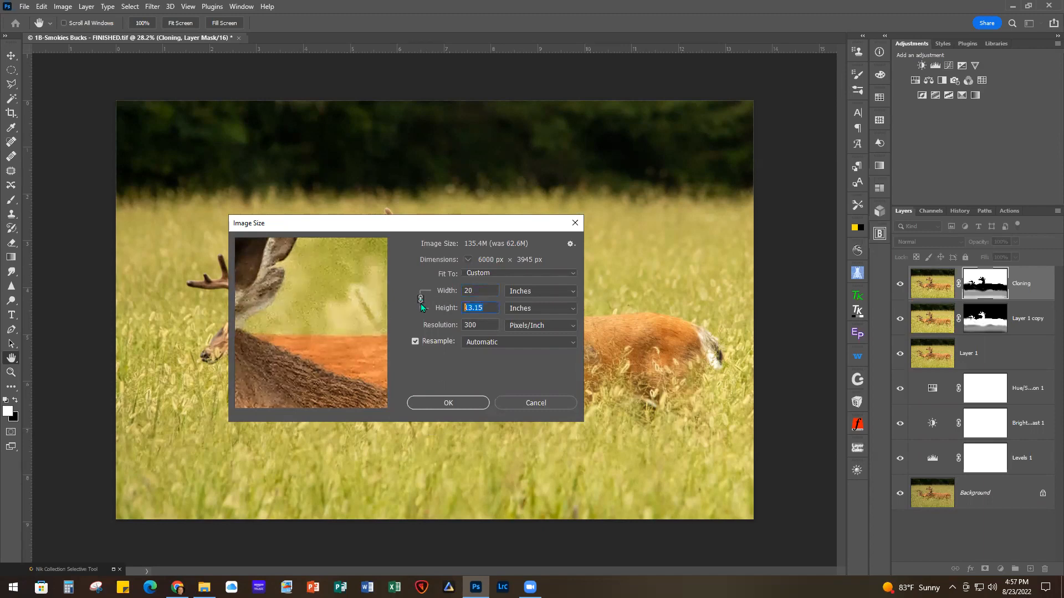
text(16)
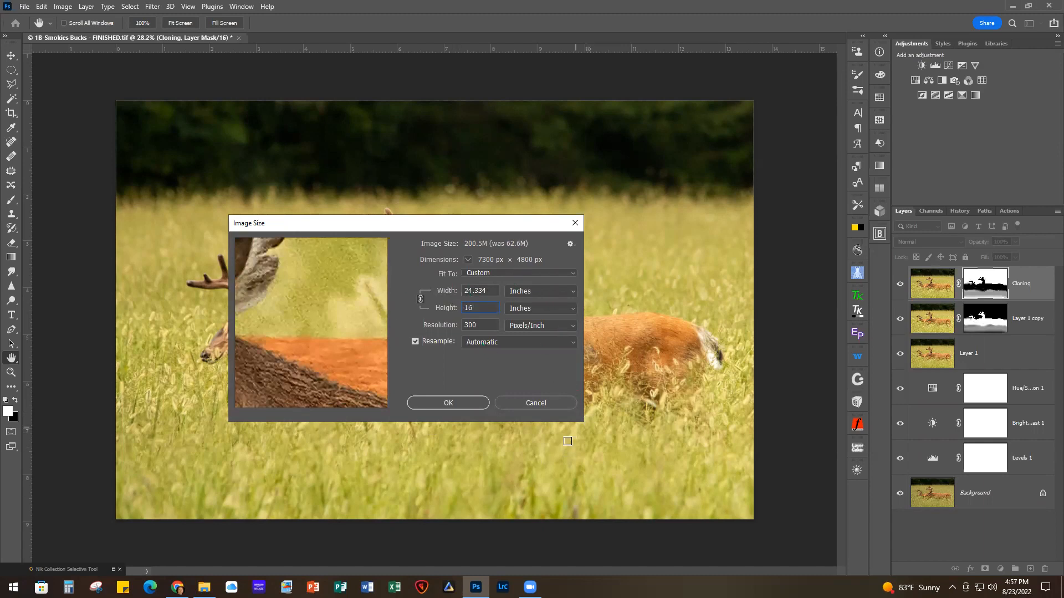
click(521, 401)
- Try a 20 by 16 ratio crop on the deer photo, shifting the image slightly within the frame, and cancel the crop
key(c)
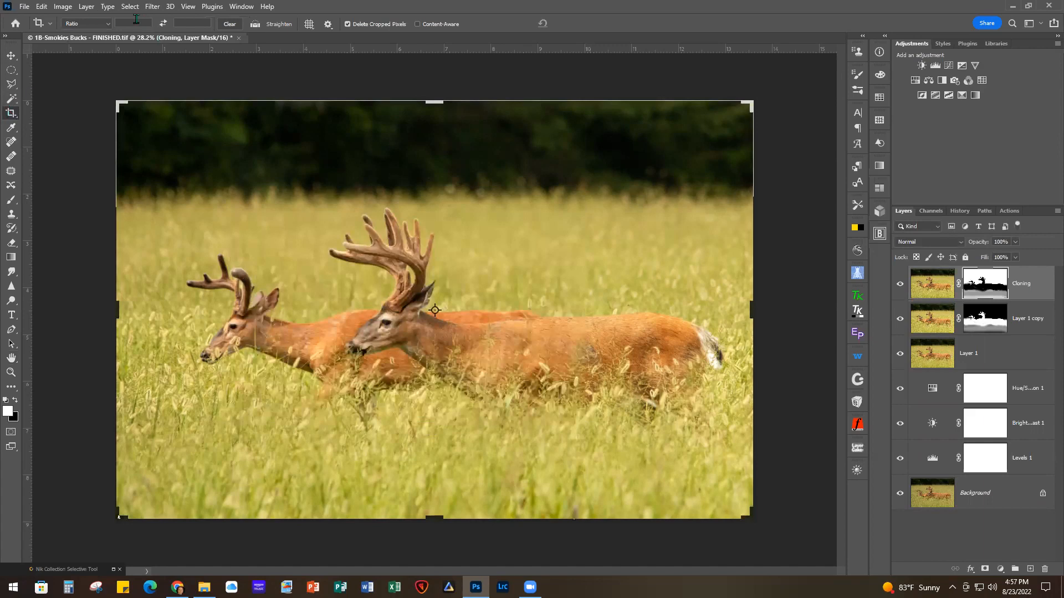
key(2)
click(135, 22)
text(2)
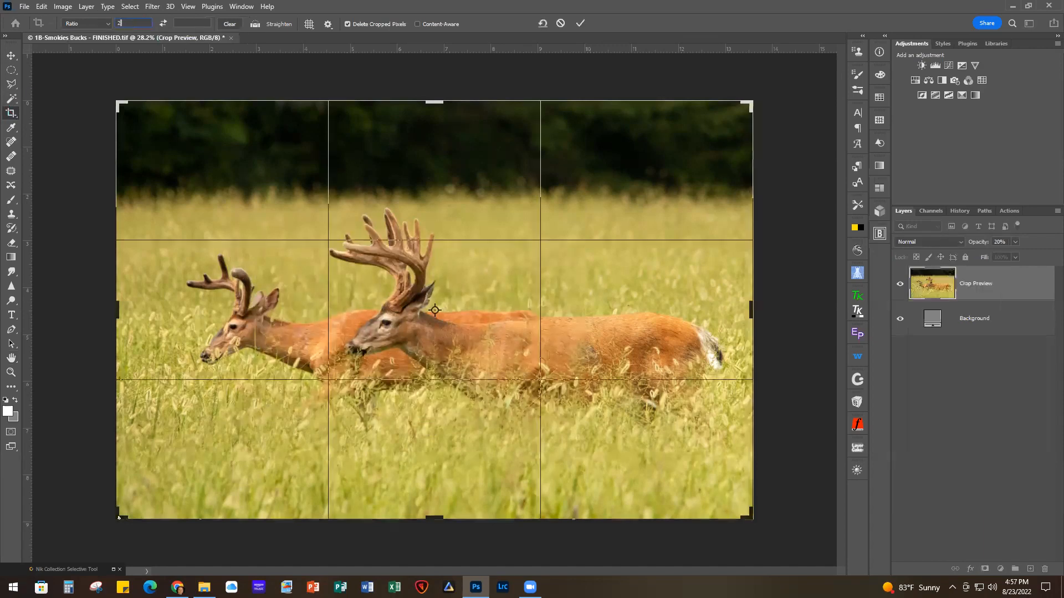
text(016)
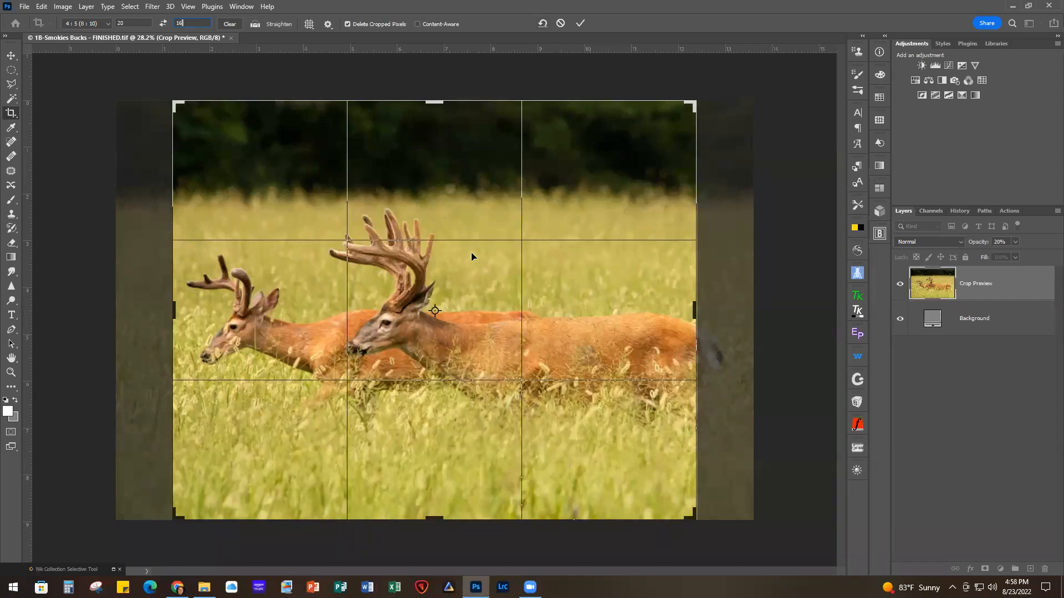
mouse_move(460, 210)
mouse_down()
mouse_move(482, 207)
mouse_move(451, 207)
mouse_move(470, 207)
mouse_up()
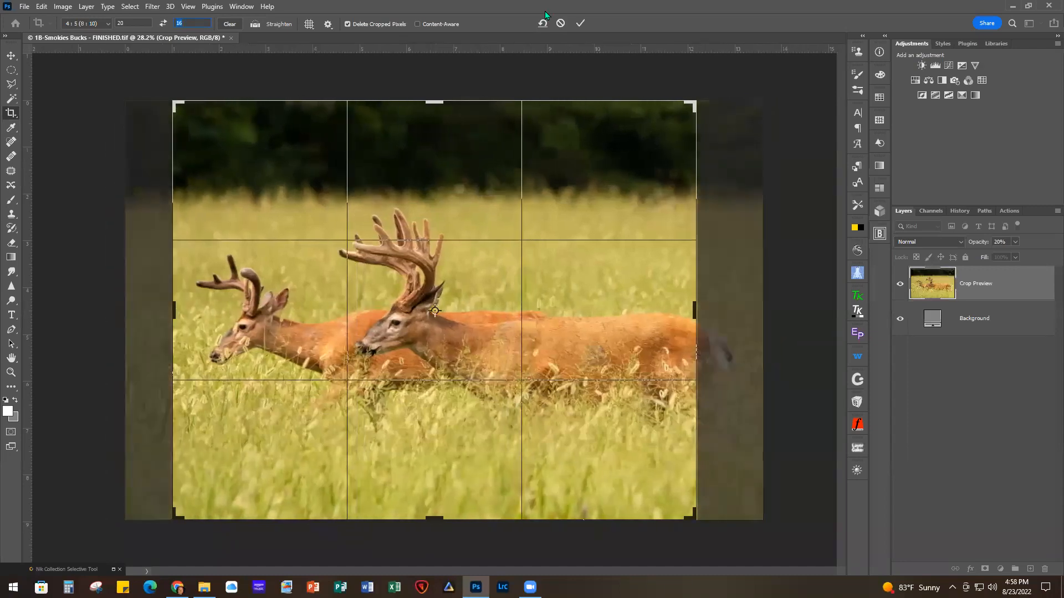
click(559, 24)
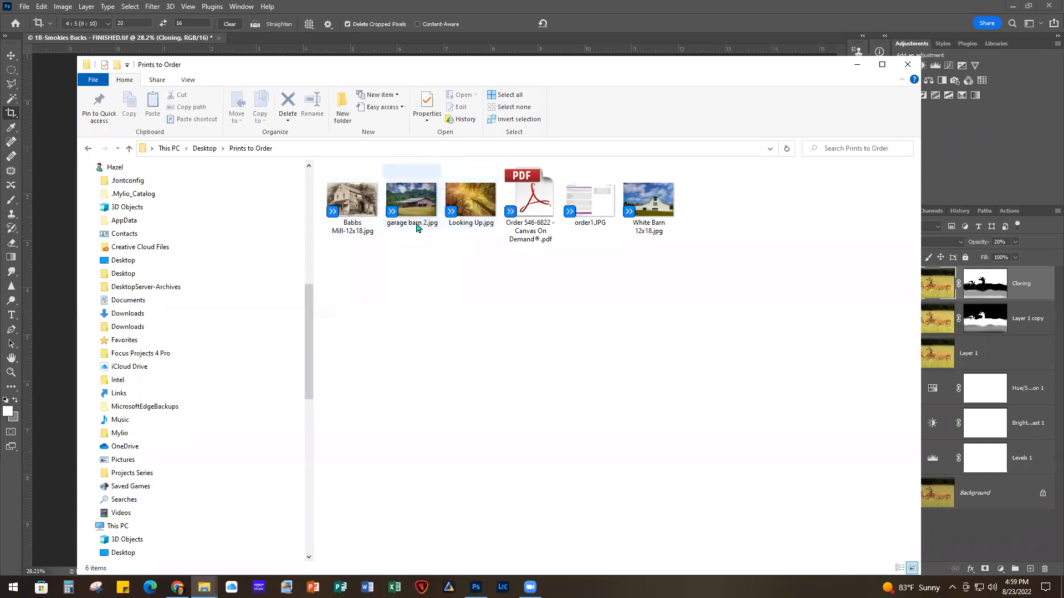
- Open Babbs Mill-12x18.jpg from the Prints to Order folder and switch to the Move tool to show the whole image uncropped
click(349, 199)
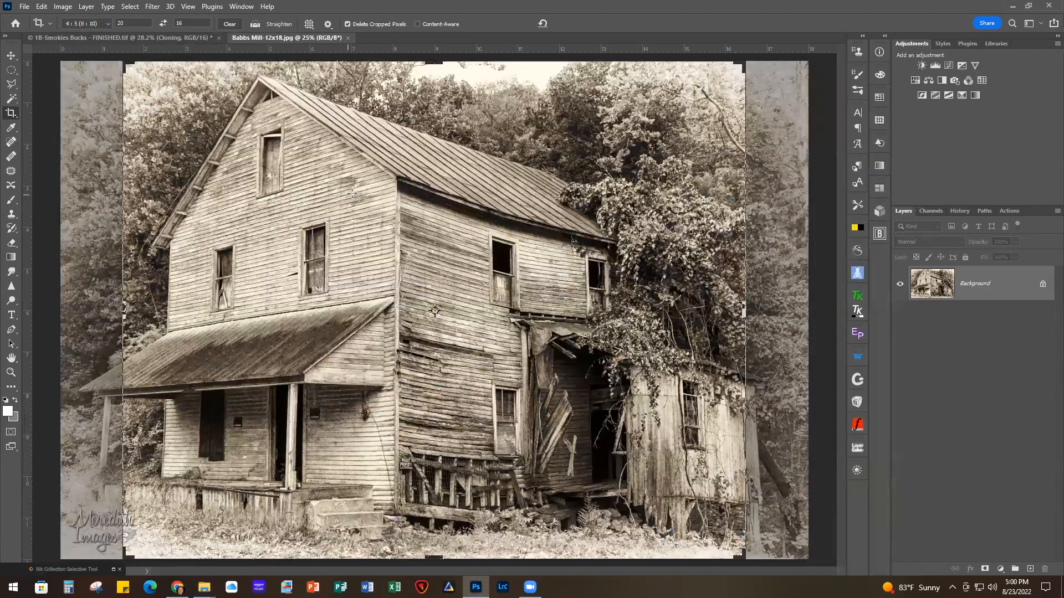
click(11, 56)
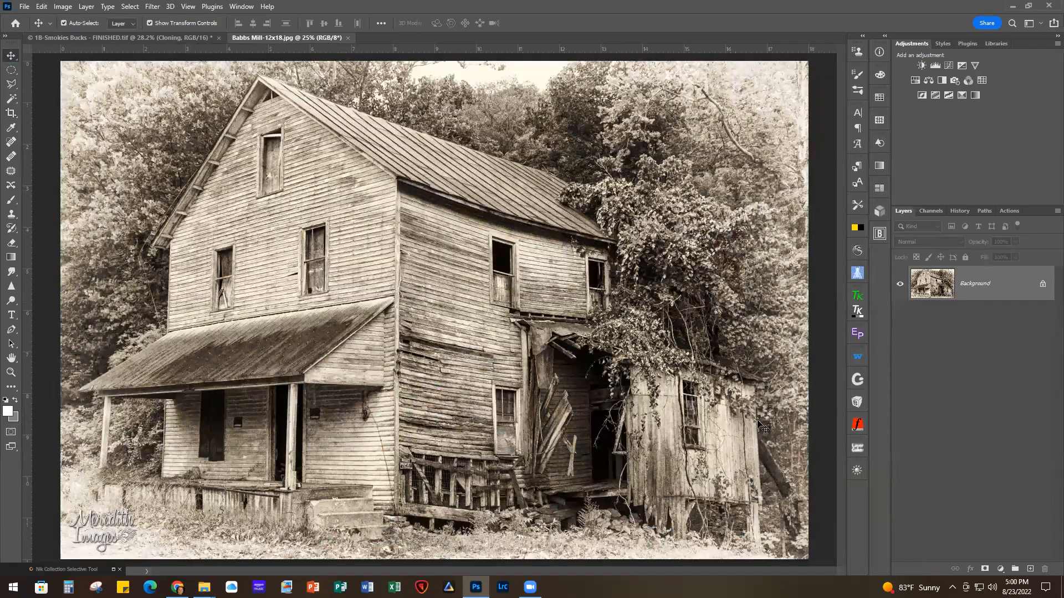
scroll(349, 299, down, 1)
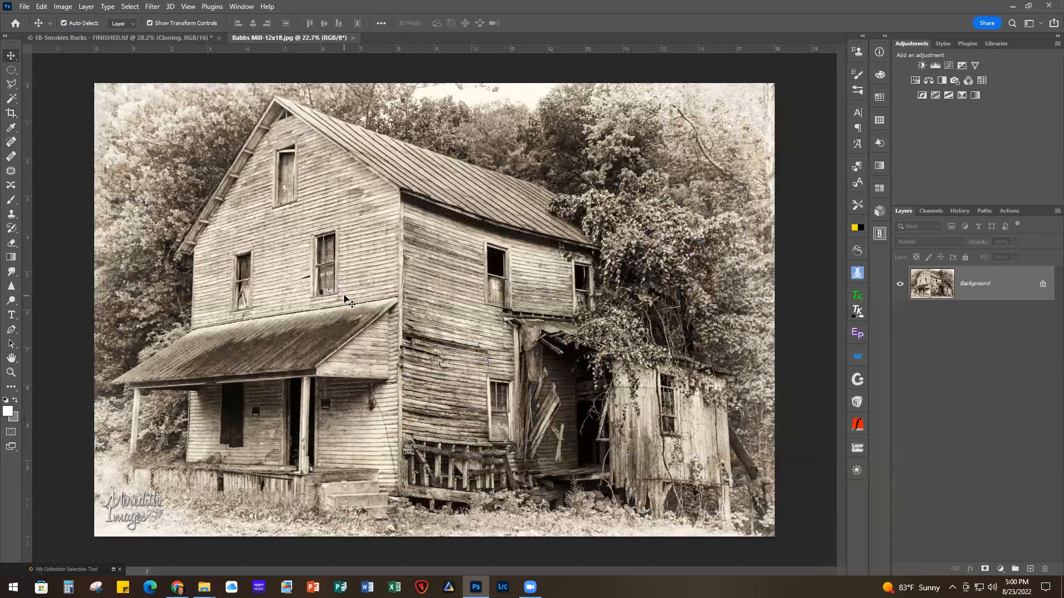